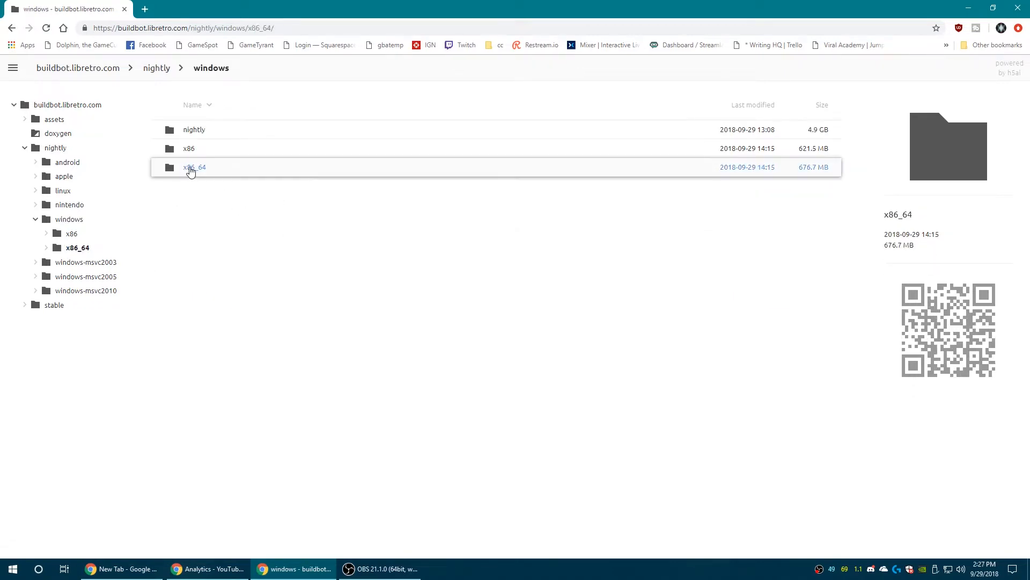
Open the x86_64 folder of the Windows nightly builds.
{"action": "left_click", "coordinate": [190, 169]}
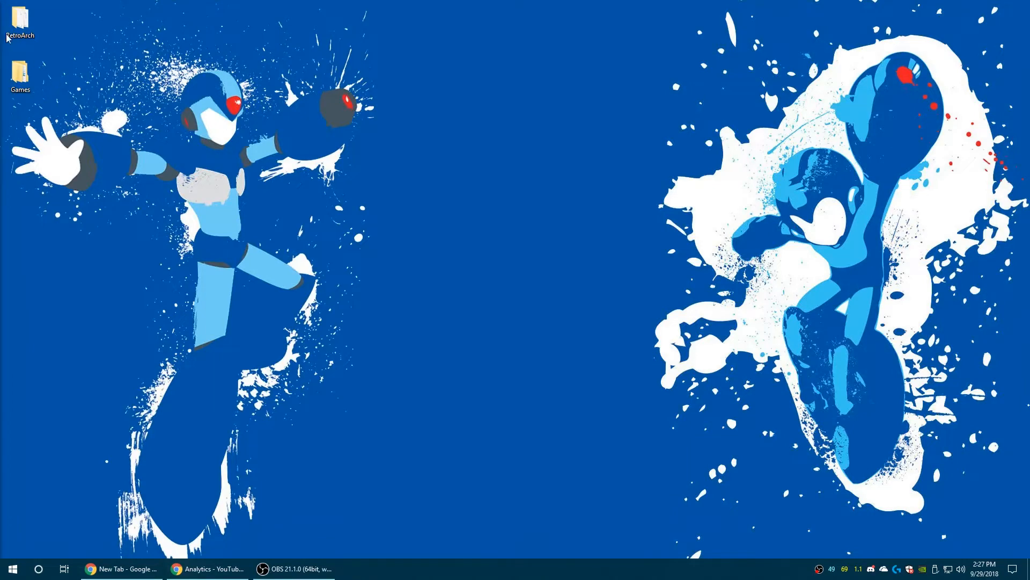
Launch retroarch.exe from the RetroArch folder on the desktop and switch it to full screen.
{"action": "double_click", "coordinate": [20, 26]}
{"action": "scroll", "coordinate": [213, 382], "scroll_direction": "down", "scroll_amount": 20}
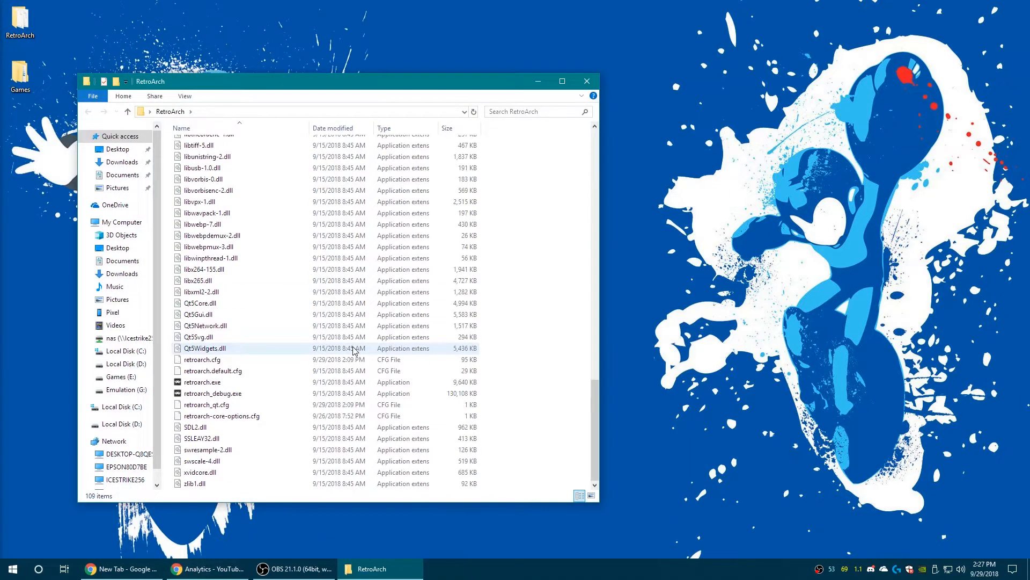
{"action": "double_click", "coordinate": [202, 382]}
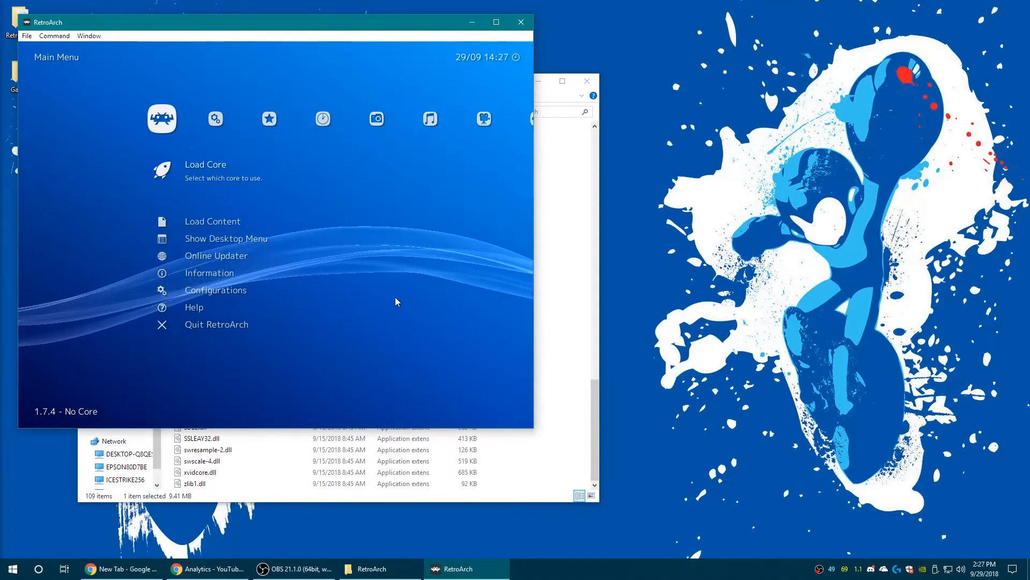
{"action": "key", "text": "f"}
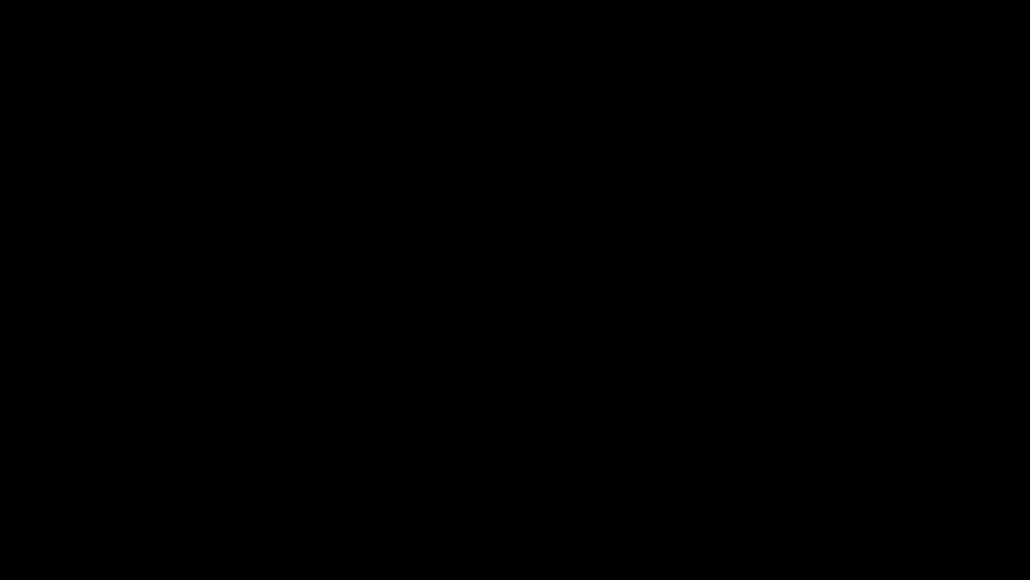
Go to the Import content section of the main menu.
{"action": "key", "text": "Right"}
{"action": "key", "text": "Right"}
{"action": "key", "text": "Right"}
{"action": "key", "text": "Right"}
{"action": "key", "text": "Right"}
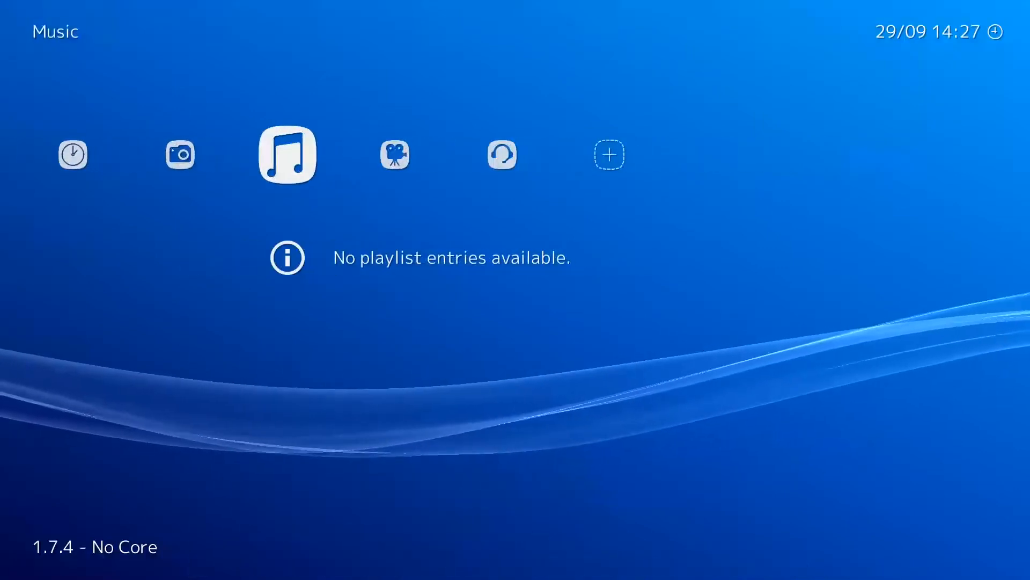
{"action": "key", "text": "Right"}
{"action": "key", "text": "Right"}
{"action": "key", "text": "Right"}
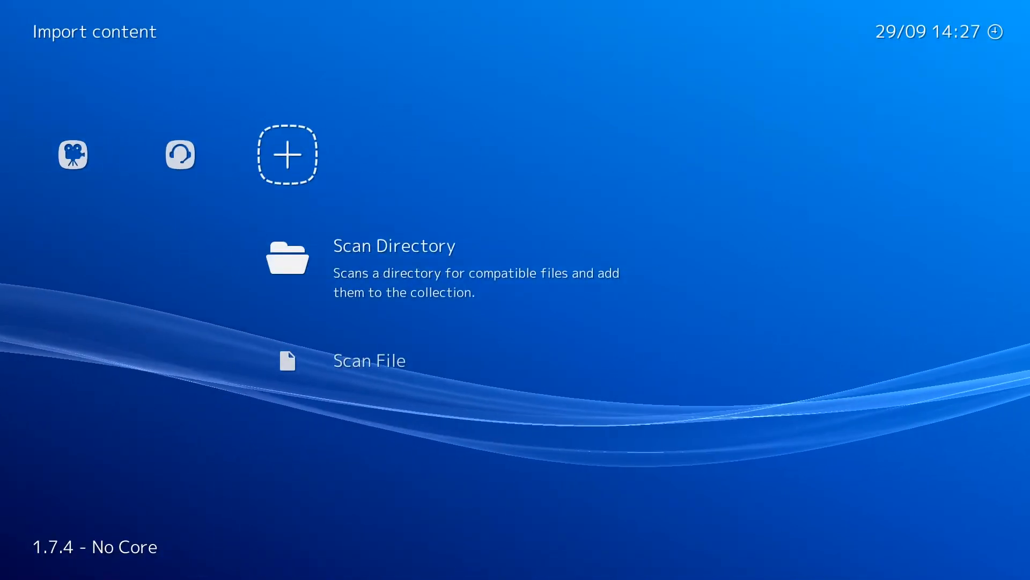
Examine the Scan Directory and Scan File options and the neighbouring menu sections.
{"action": "key", "text": "Down"}
{"action": "key", "text": "Up"}
{"action": "key", "text": "Down"}
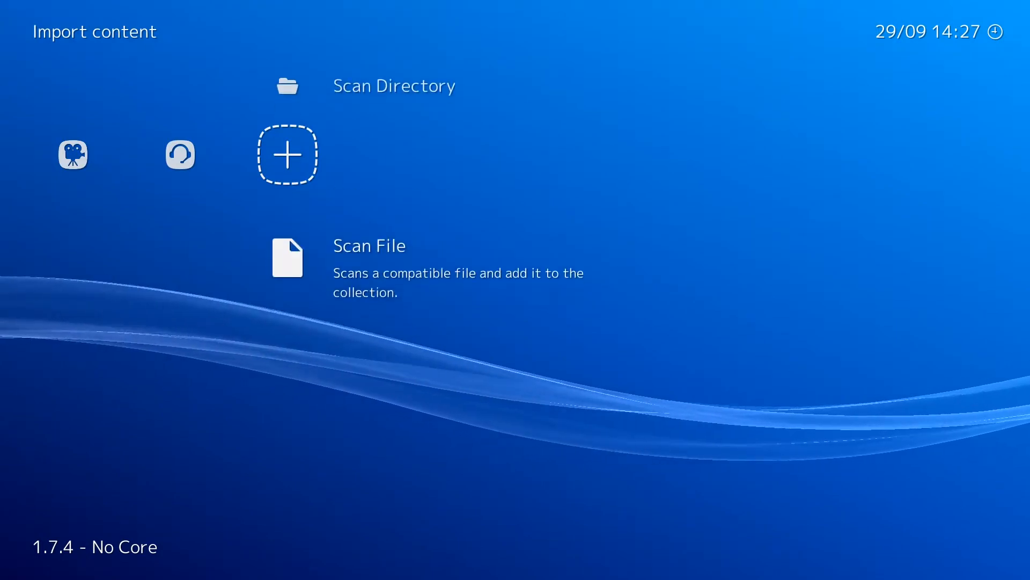
{"action": "key", "text": "Up"}
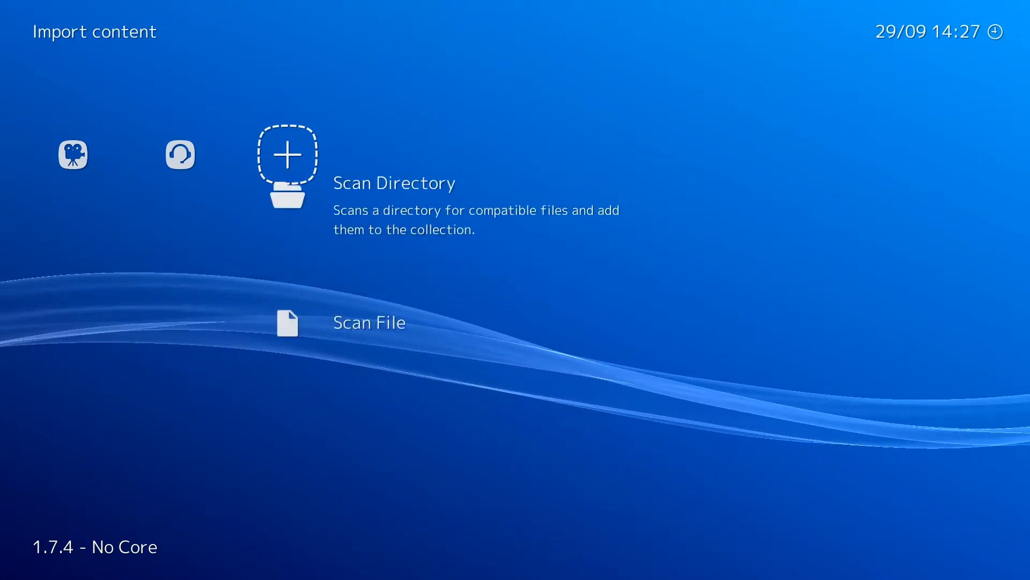
{"action": "key", "text": "Left"}
{"action": "key", "text": "Left"}
{"action": "key", "text": "Left"}
{"action": "key", "text": "Right"}
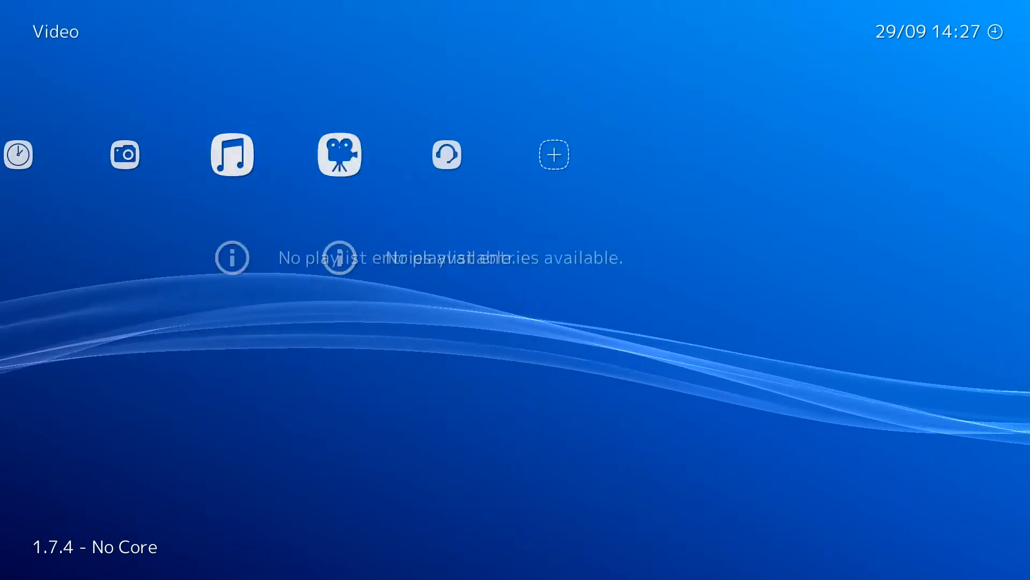
{"action": "key", "text": "Right"}
{"action": "key", "text": "Right"}
Start a directory scan and browse to the Games folder on the D:\ drive.
{"action": "key", "text": "Return"}
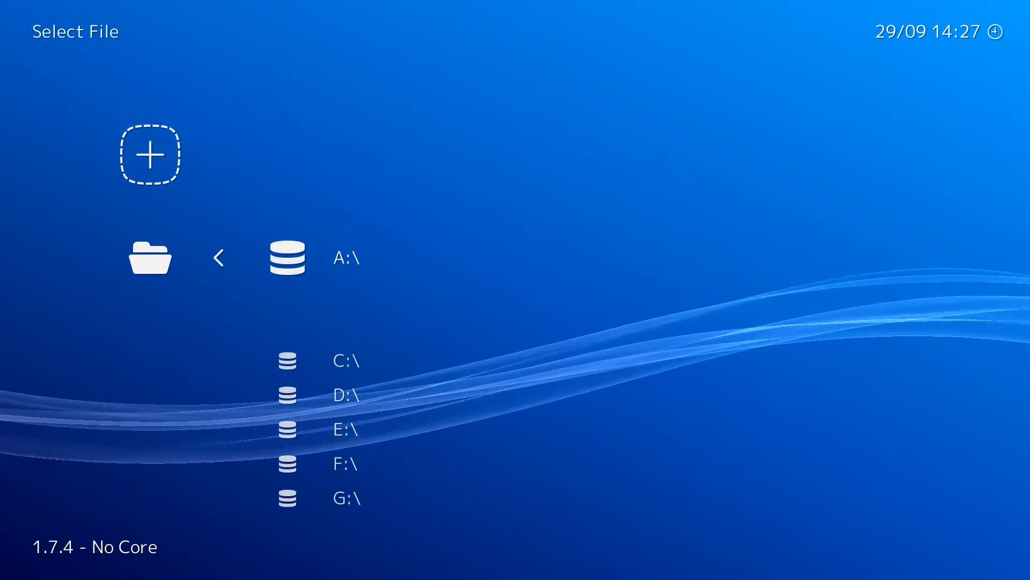
{"action": "key", "text": "Down"}
{"action": "key", "text": "Down"}
{"action": "key", "text": "Shift_R"}
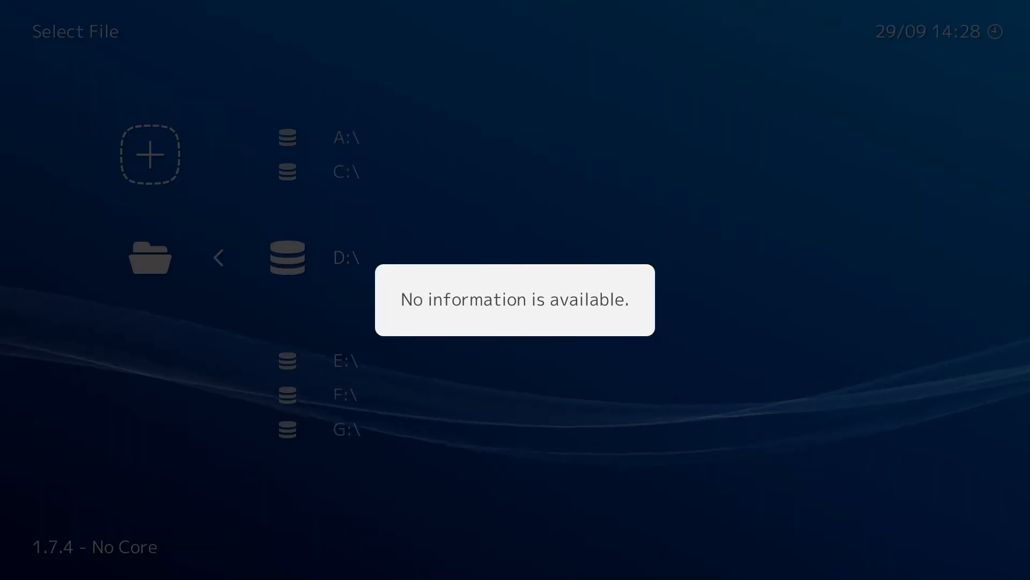
{"action": "key", "text": "BackSpace"}
{"action": "key", "text": "Return"}
{"action": "key", "text": "Down"}
{"action": "key", "text": "Down"}
{"action": "key", "text": "Down"}
{"action": "key", "text": "Down"}
{"action": "key", "text": "Down"}
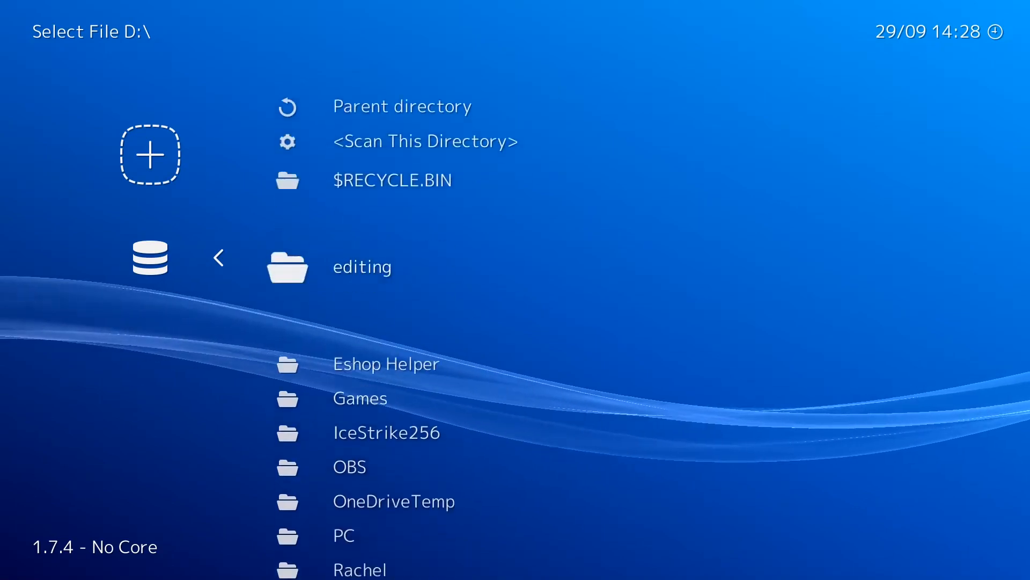
{"action": "key", "text": "Return"}
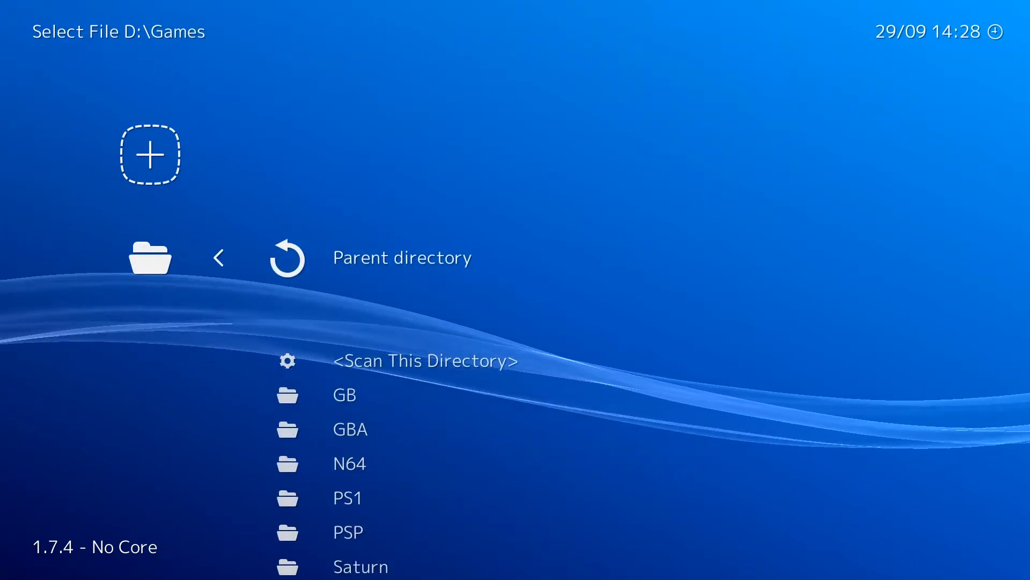
Scan the GB folder in D:\Games for compatible games and return to Import content.
{"action": "key", "text": "Down"}
{"action": "key", "text": "Down"}
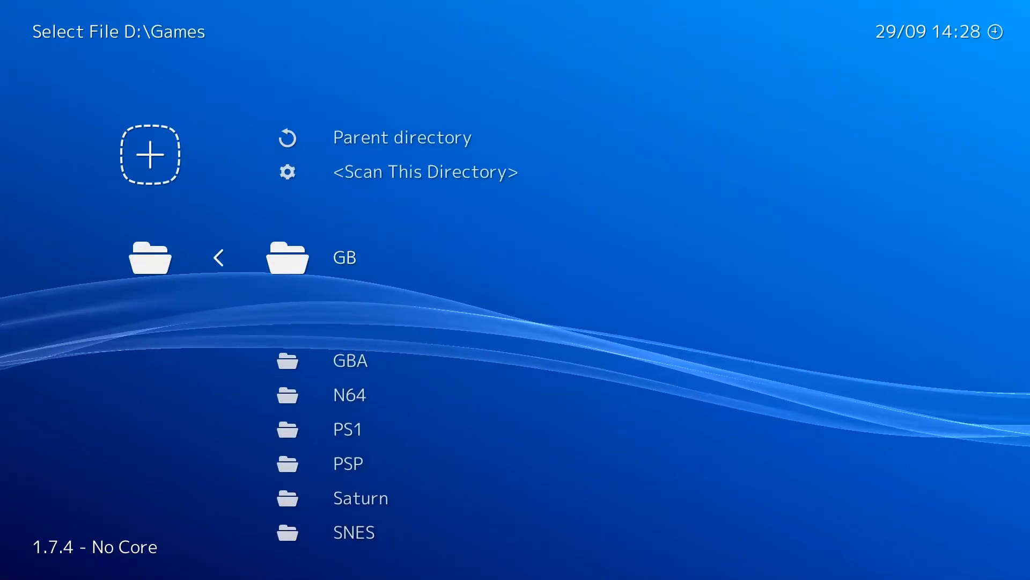
{"action": "key", "text": "Return"}
{"action": "key", "text": "Down"}
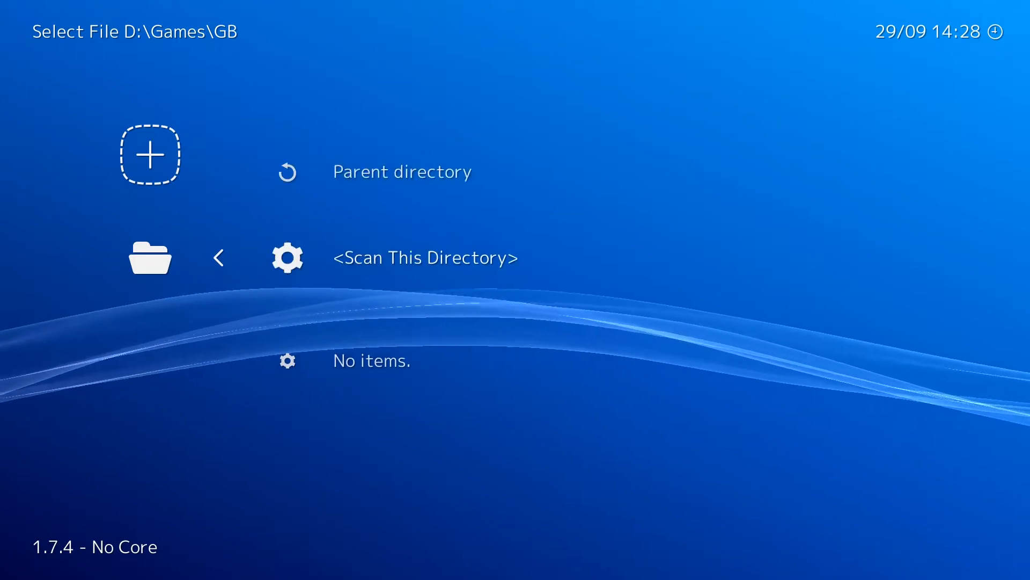
{"action": "key", "text": "Return"}
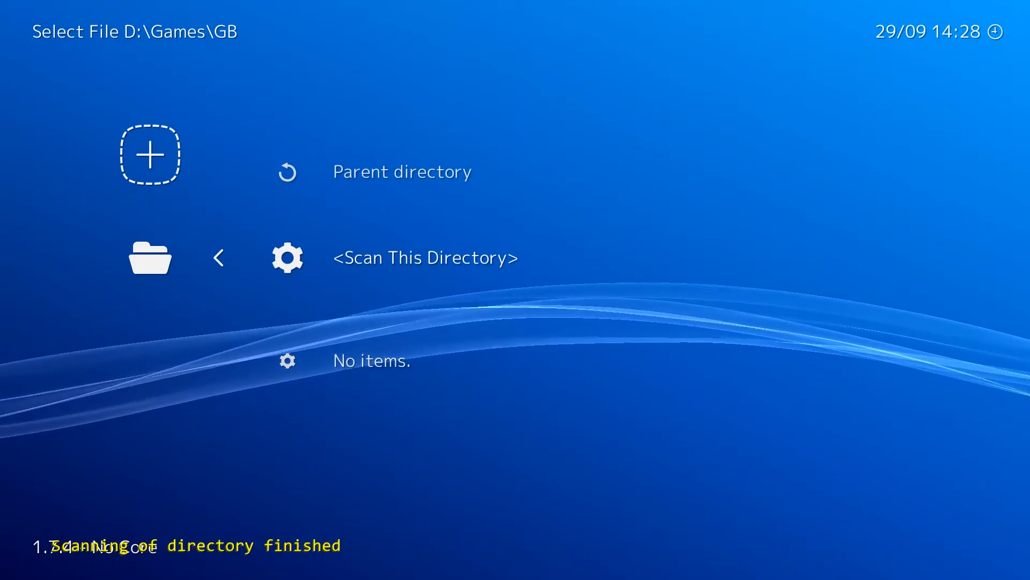
{"action": "key", "text": "BackSpace"}
{"action": "key", "text": "BackSpace"}
{"action": "key", "text": "BackSpace"}
{"action": "key", "text": "BackSpace"}
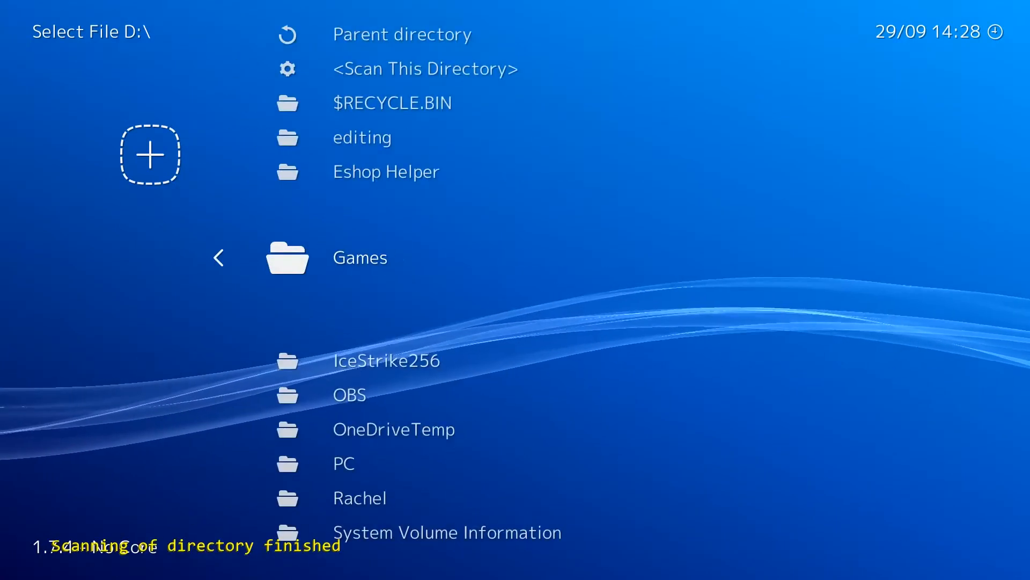
Examine the Nintendo - Game Boy Color and Nintendo - Game Boy playlists one after the other.
{"action": "key", "text": "Right"}
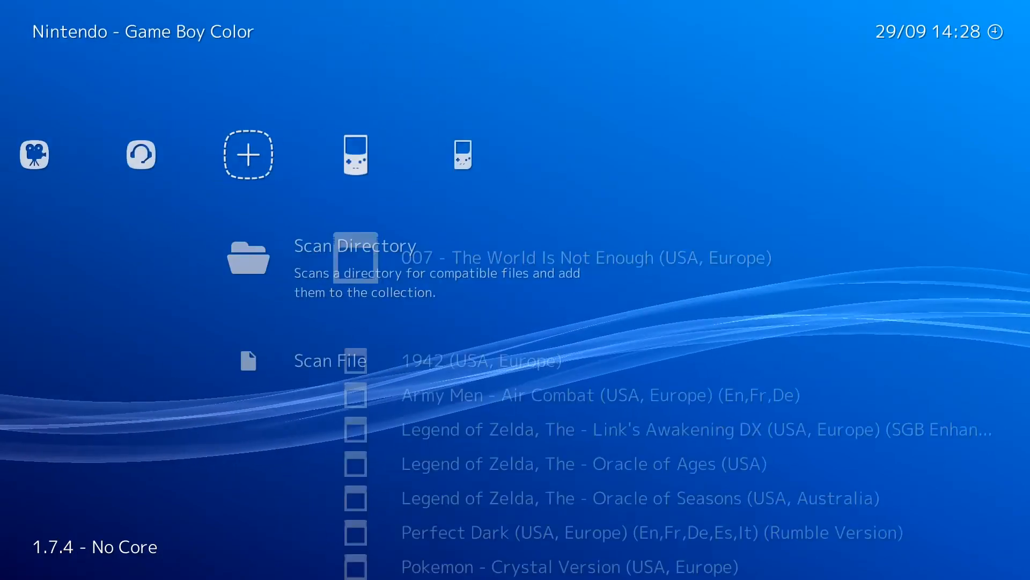
{"action": "key", "text": "Right"}
{"action": "key", "text": "Left"}
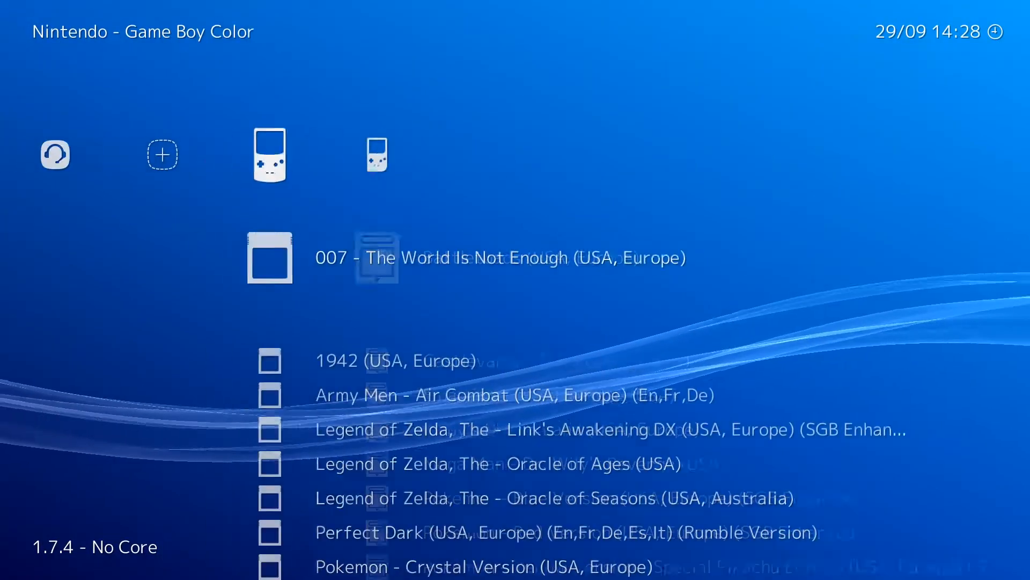
{"action": "key", "text": "Right"}
{"action": "key", "text": "Left"}
{"action": "key", "text": "Right"}
{"action": "key", "text": "Left"}
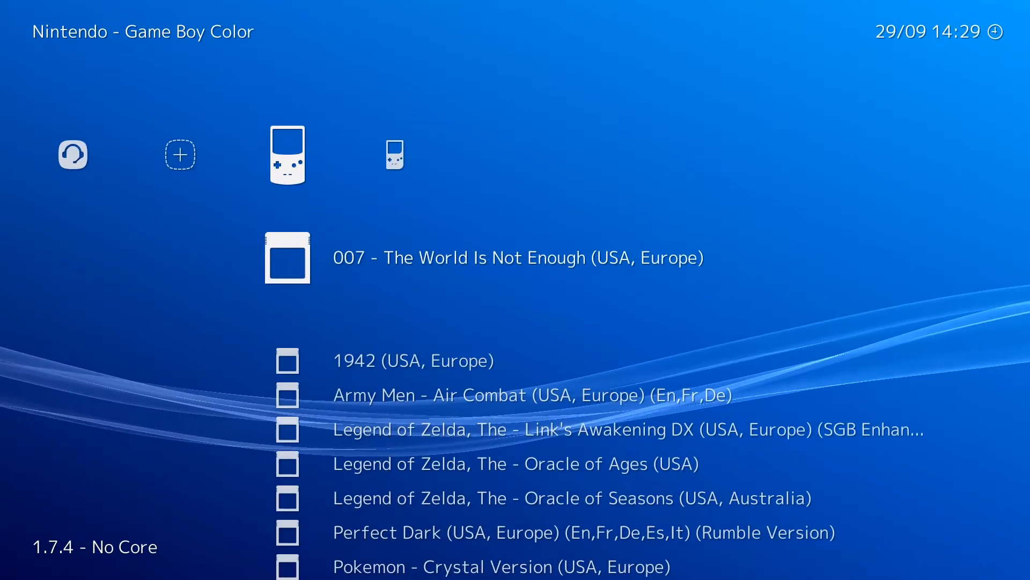
{"action": "key", "text": "Right"}
{"action": "key", "text": "Left"}
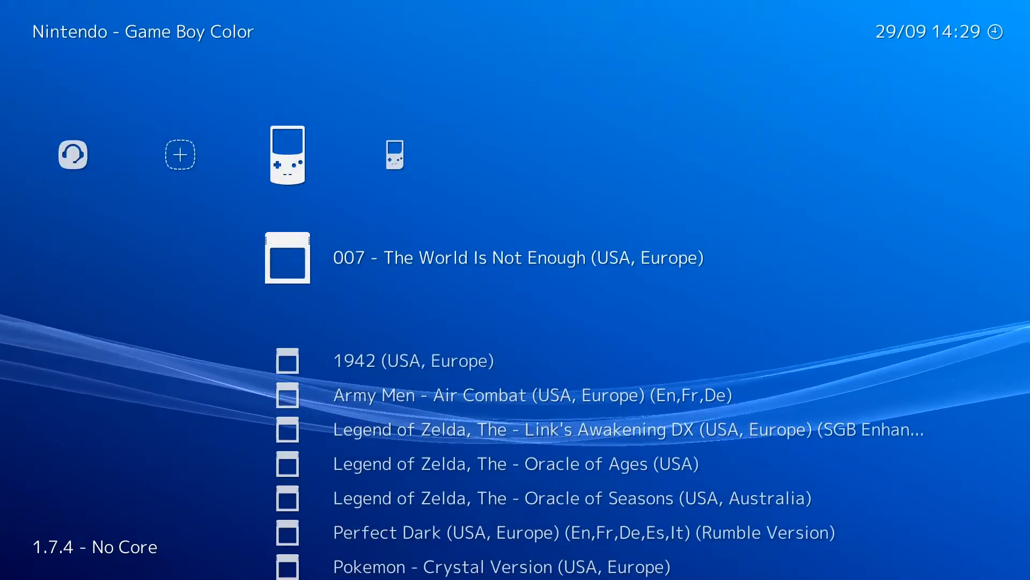
{"action": "key", "text": "Right"}
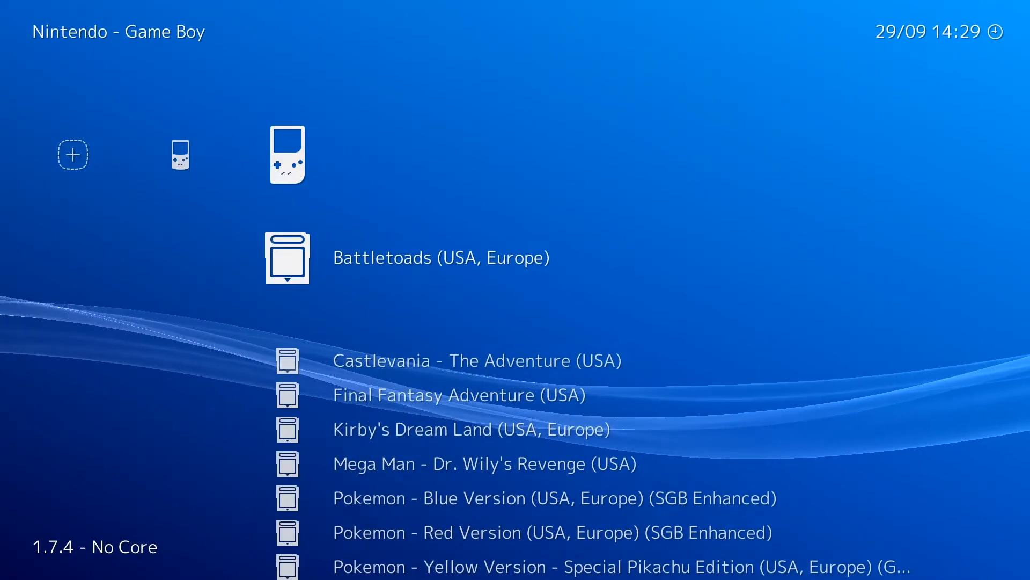
Browse the games in both Game Boy playlists and view the run options for Battletoads (USA, Europe).
{"action": "key", "text": "Down"}
{"action": "key", "text": "Down"}
{"action": "key", "text": "Down"}
{"action": "key", "text": "Down"}
{"action": "key", "text": "Down"}
{"action": "key", "text": "Left"}
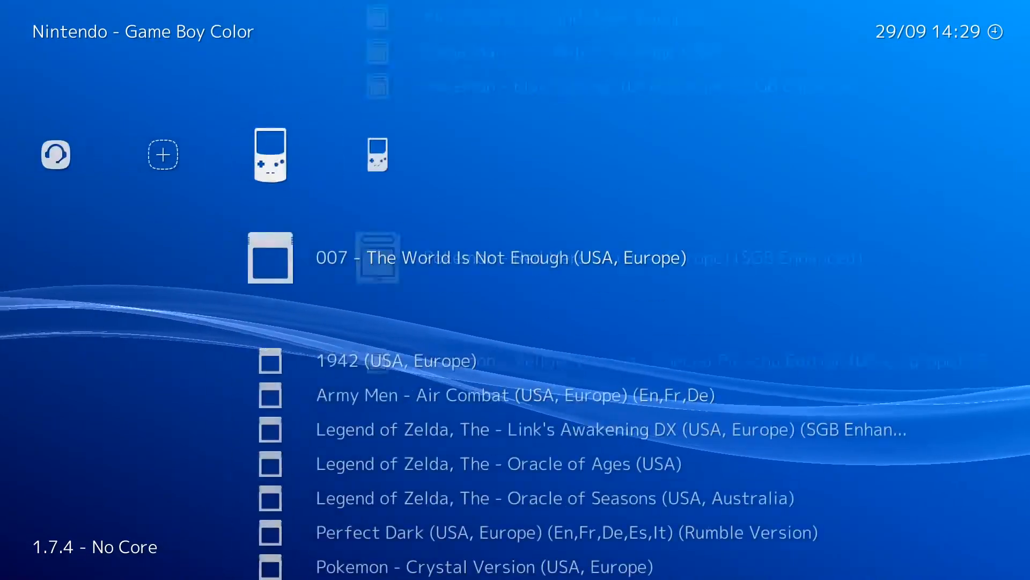
{"action": "key", "text": "Down"}
{"action": "key", "text": "Down"}
{"action": "key", "text": "Down"}
{"action": "key", "text": "Down"}
{"action": "key", "text": "Down"}
{"action": "key", "text": "Right"}
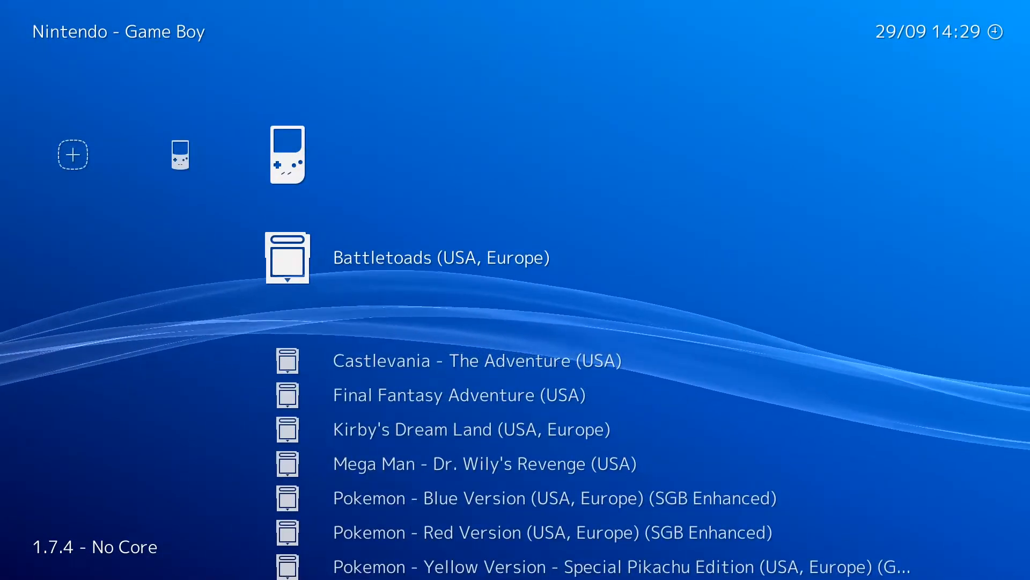
{"action": "key", "text": "Return"}
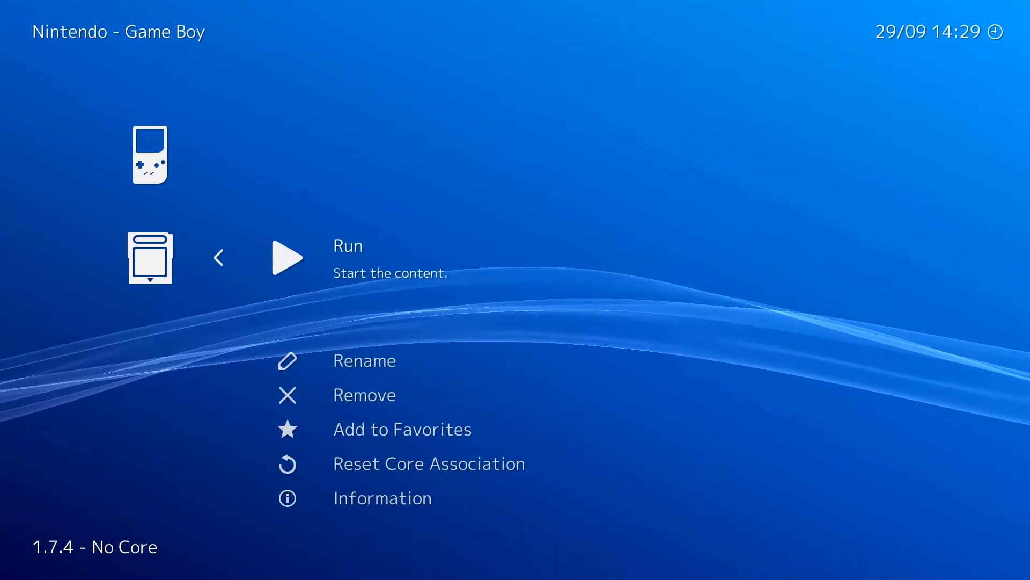
{"action": "key", "text": "BackSpace"}
Return to Import content and reopen D:\Games for another directory scan.
{"action": "key", "text": "Left"}
{"action": "key", "text": "Left"}
{"action": "key", "text": "Return"}
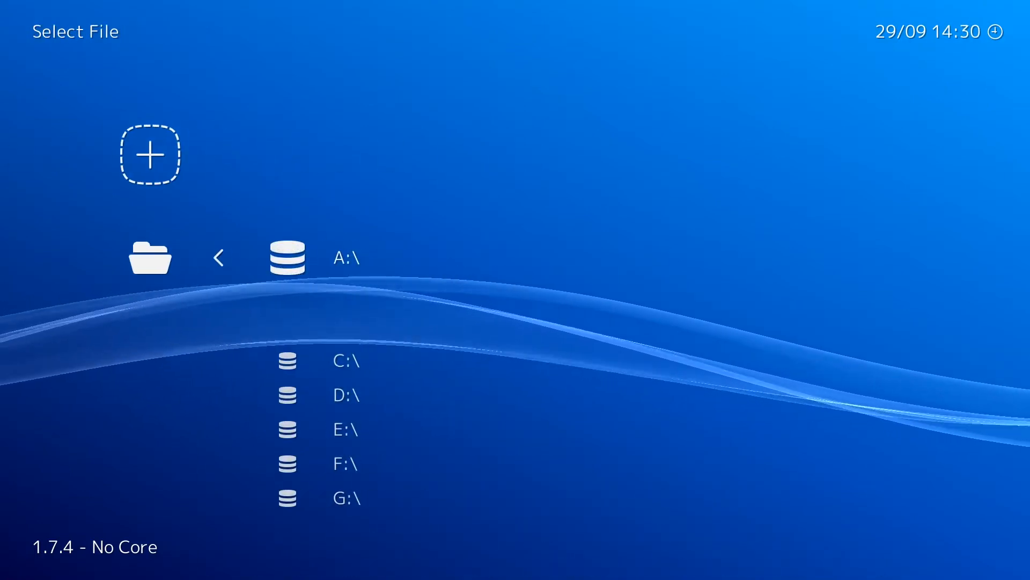
{"action": "key", "text": "Down"}
{"action": "key", "text": "Return"}
{"action": "key", "text": "Down"}
{"action": "key", "text": "Down"}
{"action": "key", "text": "Down"}
{"action": "key", "text": "Down"}
{"action": "key", "text": "Down"}
{"action": "key", "text": "Down"}
{"action": "key", "text": "Down"}
{"action": "key", "text": "Down"}
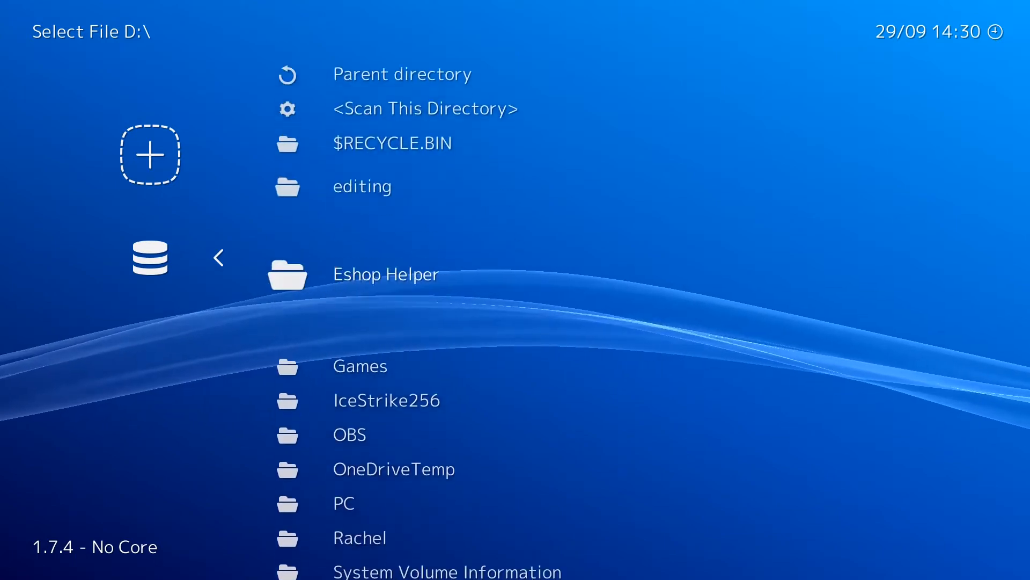
{"action": "key", "text": "Up"}
{"action": "key", "text": "Up"}
{"action": "key", "text": "Up"}
{"action": "key", "text": "Up"}
{"action": "key", "text": "Return"}
Scan the GBA folder in D:\Games for compatible games and go back to the parent folder.
{"action": "key", "text": "Down"}
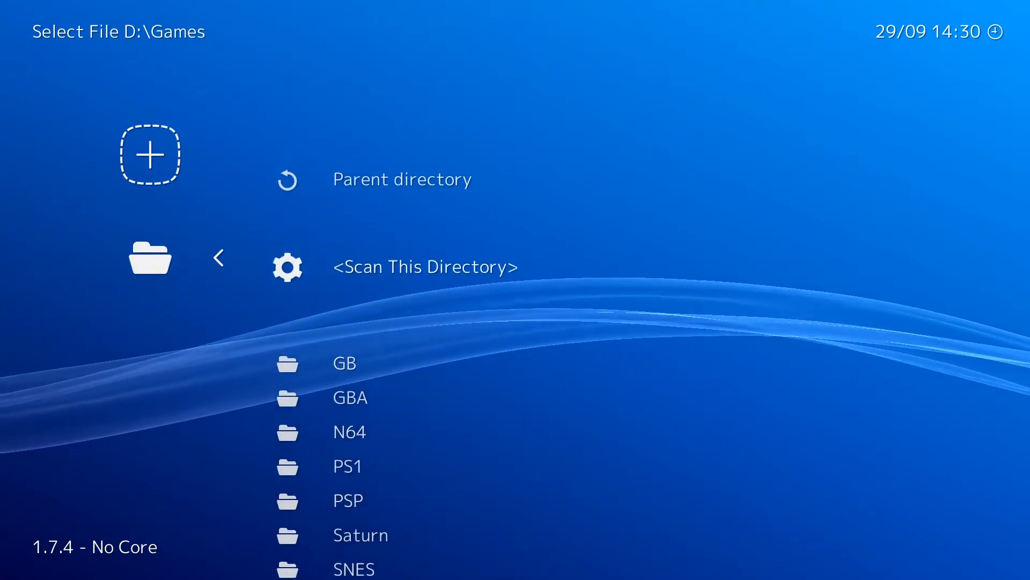
{"action": "key", "text": "Down"}
{"action": "key", "text": "Down"}
{"action": "key", "text": "Return"}
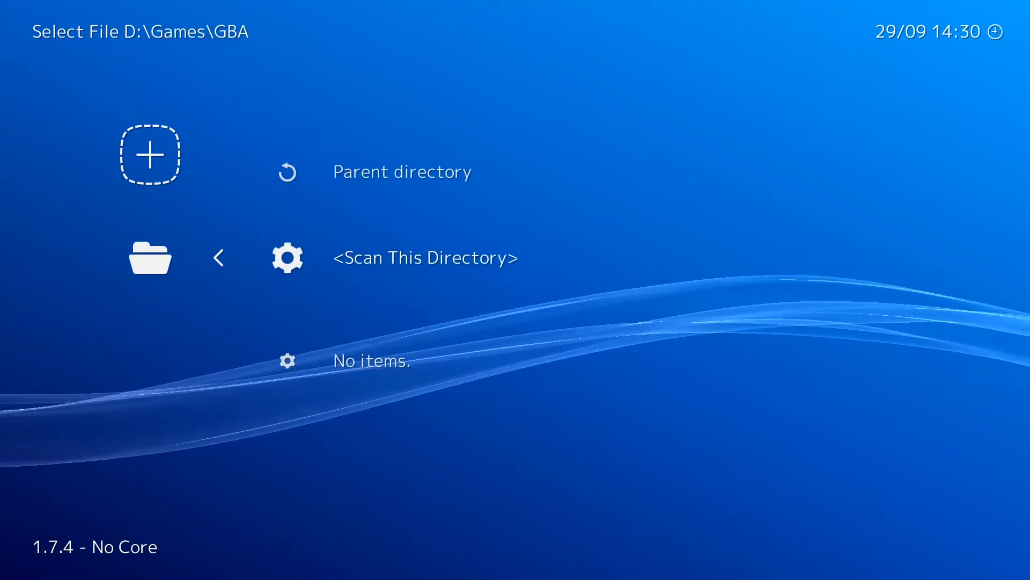
{"action": "key", "text": "Return"}
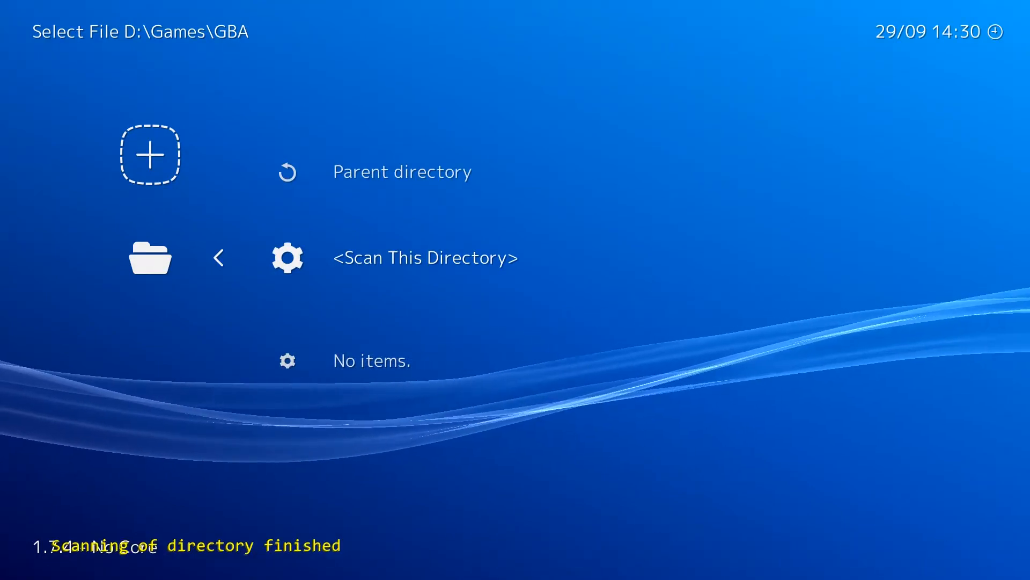
{"action": "key", "text": "BackSpace"}
Scan the N64 folder in D:\Games for compatible games and go back to the parent folder.
{"action": "key", "text": "Down"}
{"action": "key", "text": "Return"}
{"action": "key", "text": "Return"}
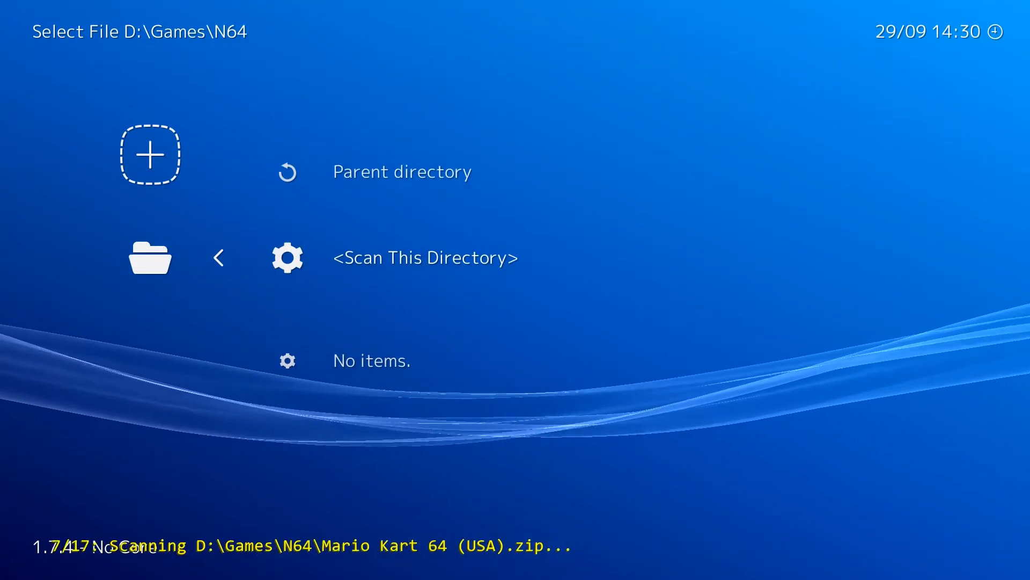
{"action": "key", "text": "BackSpace"}
Scan the PS1 folder in D:\Games for compatible games and go back to the parent folder.
{"action": "key", "text": "Down"}
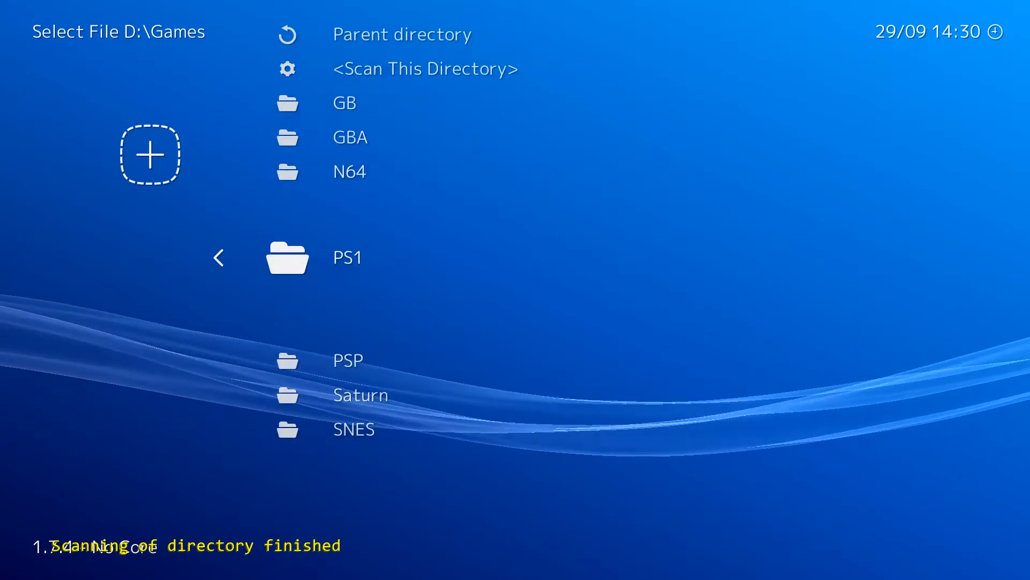
{"action": "key", "text": "Return"}
{"action": "key", "text": "Down"}
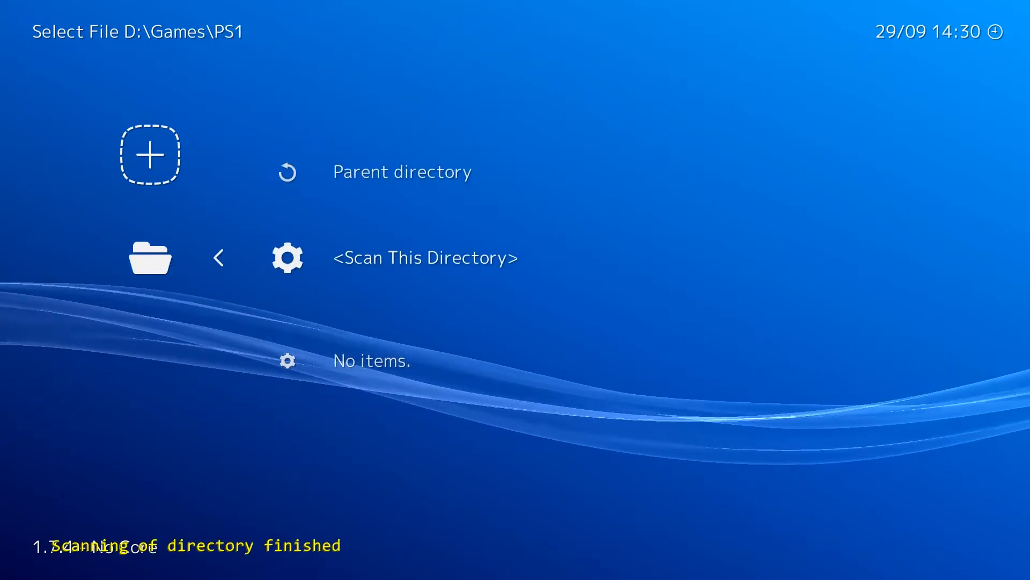
{"action": "key", "text": "BackSpace"}
Scan the PSP folder in D:\Games for compatible games and go back to the parent folder.
{"action": "key", "text": "Down"}
{"action": "key", "text": "Return"}
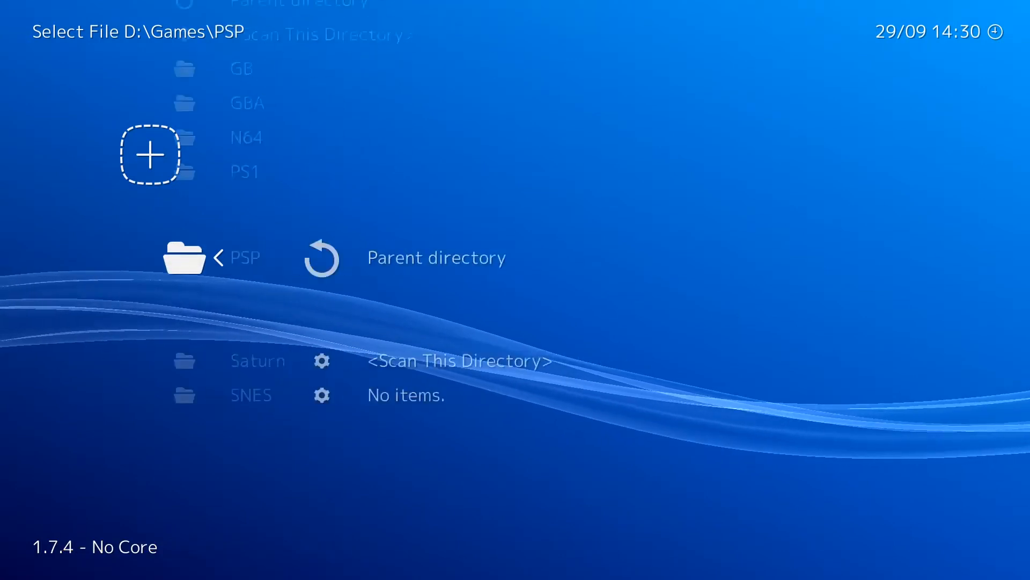
{"action": "key", "text": "Down"}
{"action": "key", "text": "BackSpace"}
{"action": "key", "text": "Down"}
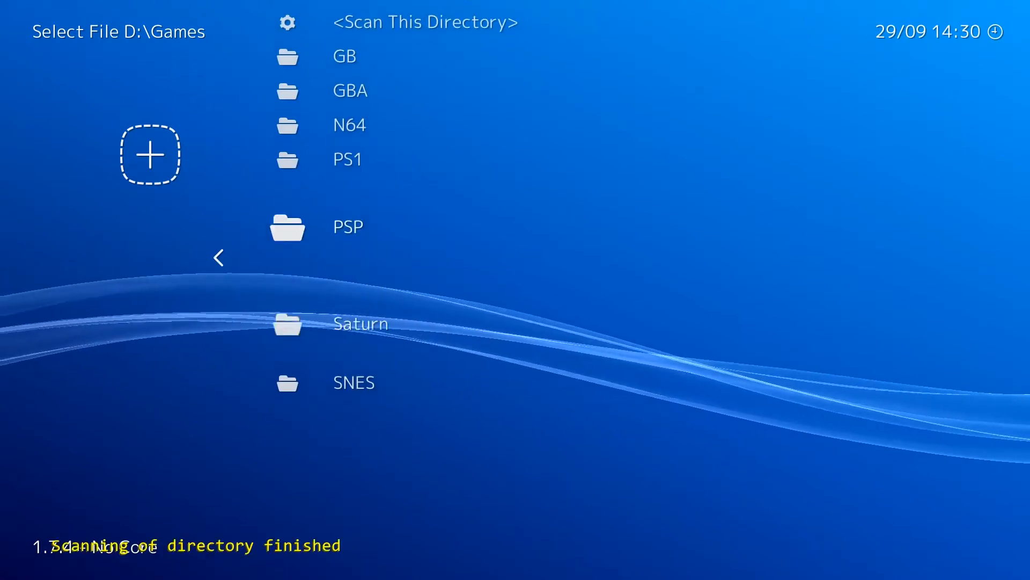
Scan the Saturn folder in D:\Games for compatible games and go back to the parent folder.
{"action": "key", "text": "Return"}
{"action": "key", "text": "Down"}
{"action": "key", "text": "Return"}
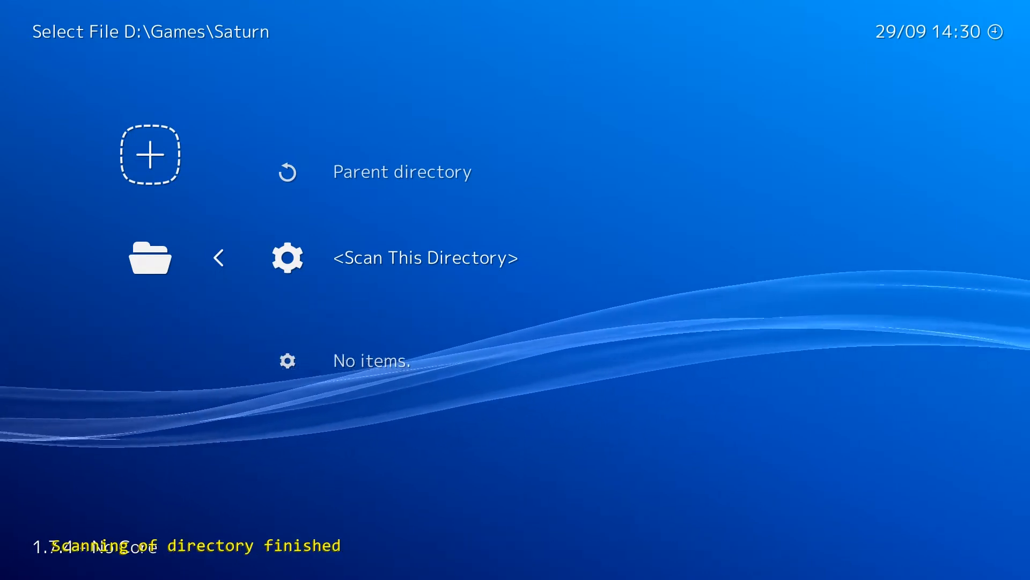
{"action": "key", "text": "BackSpace"}
Scan the SNES folder in D:\Games for compatible games and return to the Import content section.
{"action": "key", "text": "Down"}
{"action": "key", "text": "Return"}
{"action": "key", "text": "Down"}
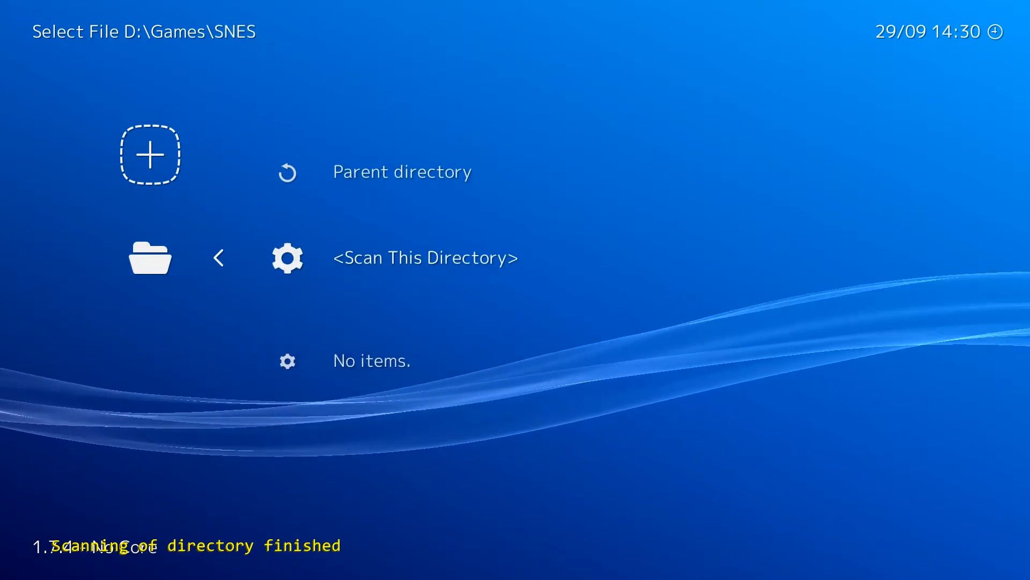
{"action": "key", "text": "BackSpace"}
{"action": "key", "text": "BackSpace"}
{"action": "key", "text": "BackSpace"}
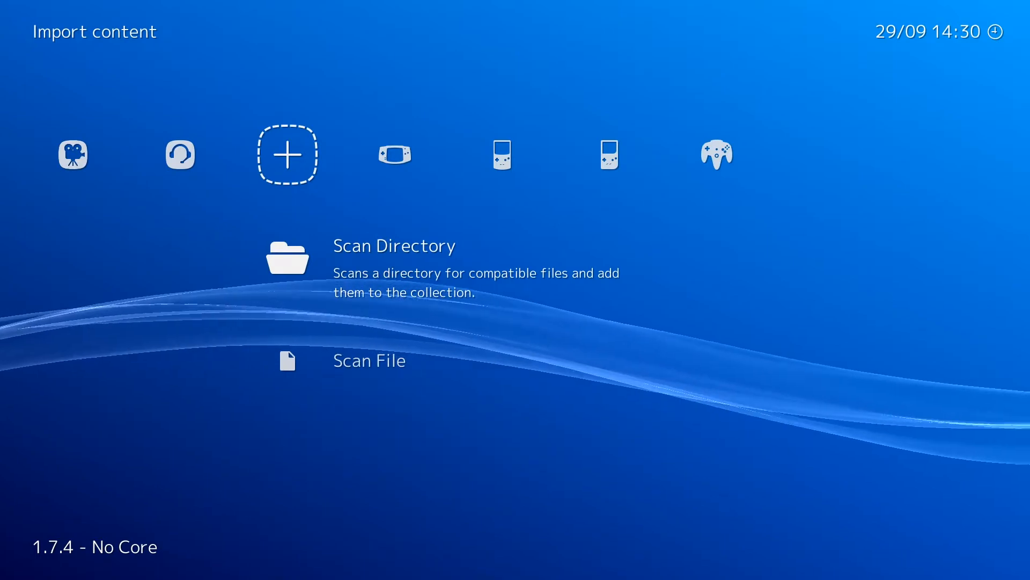
Look through the Game Boy Advance, Game Boy Color, Game Boy and Nintendo 64 playlists.
{"action": "key", "text": "Right"}
{"action": "key", "text": "Right"}
{"action": "key", "text": "Right"}
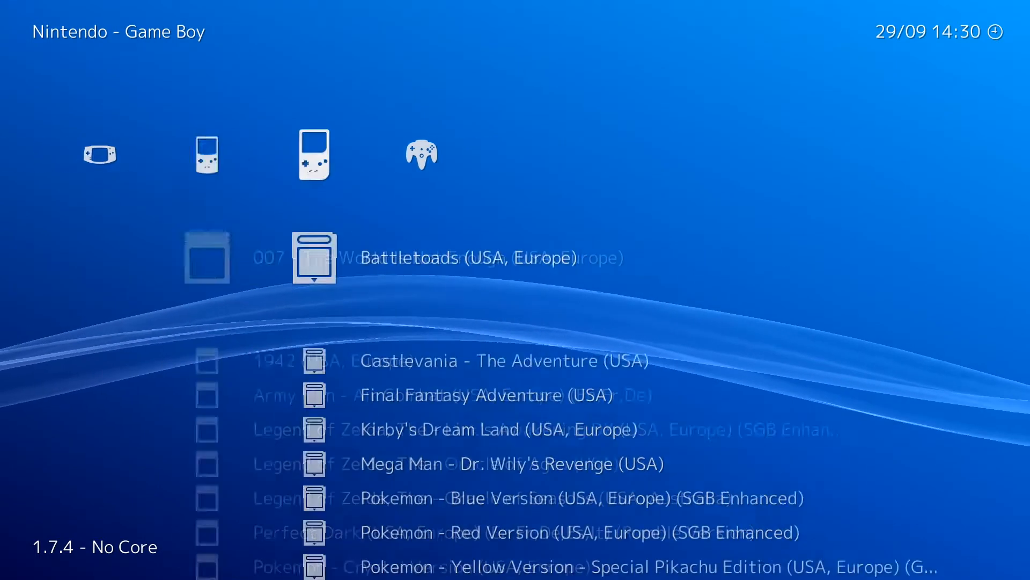
{"action": "key", "text": "Right"}
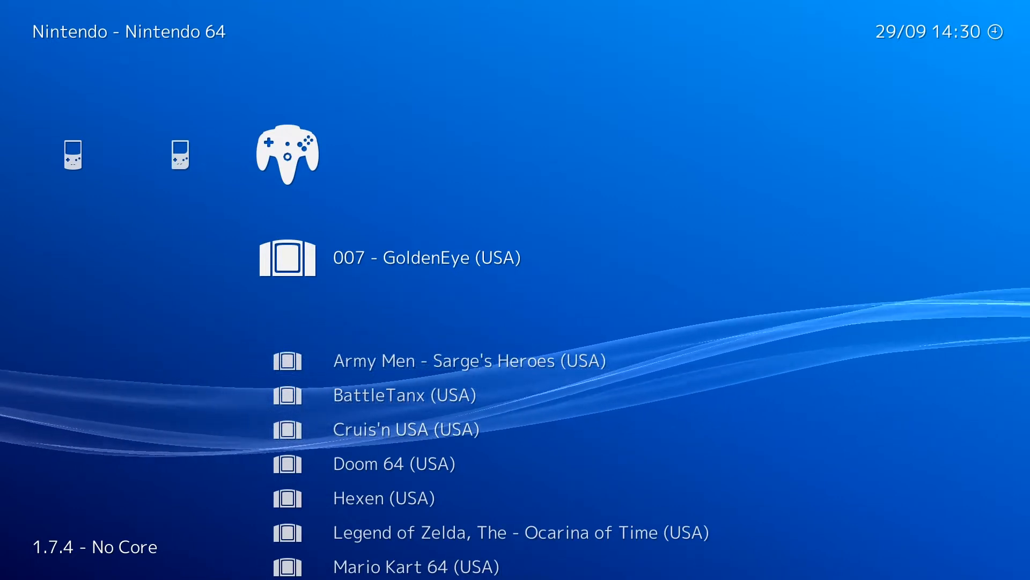
{"action": "key", "text": "Left"}
{"action": "key", "text": "Left"}
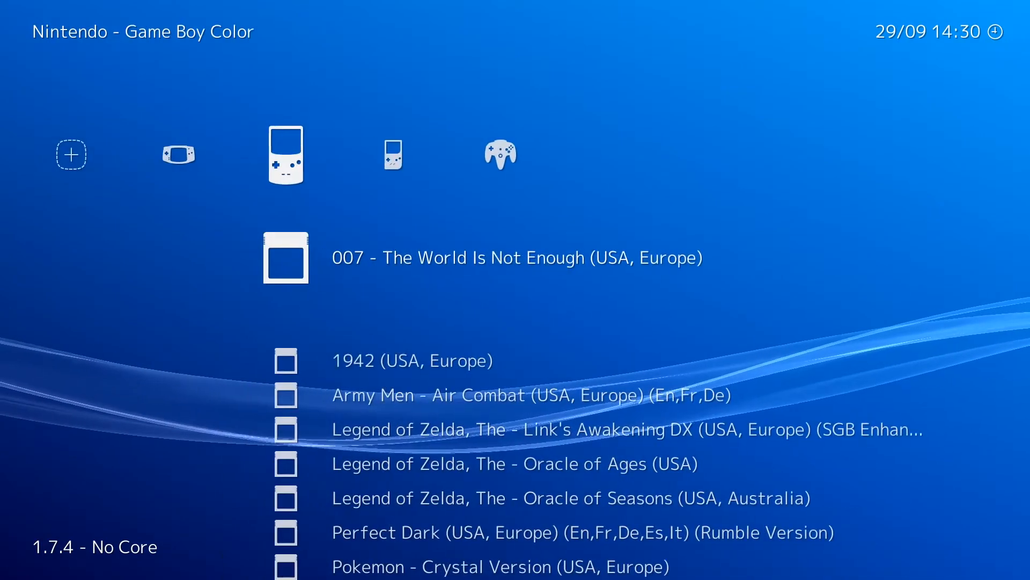
{"action": "key", "text": "Left"}
{"action": "key", "text": "Right"}
{"action": "key", "text": "Right"}
{"action": "key", "text": "Right"}
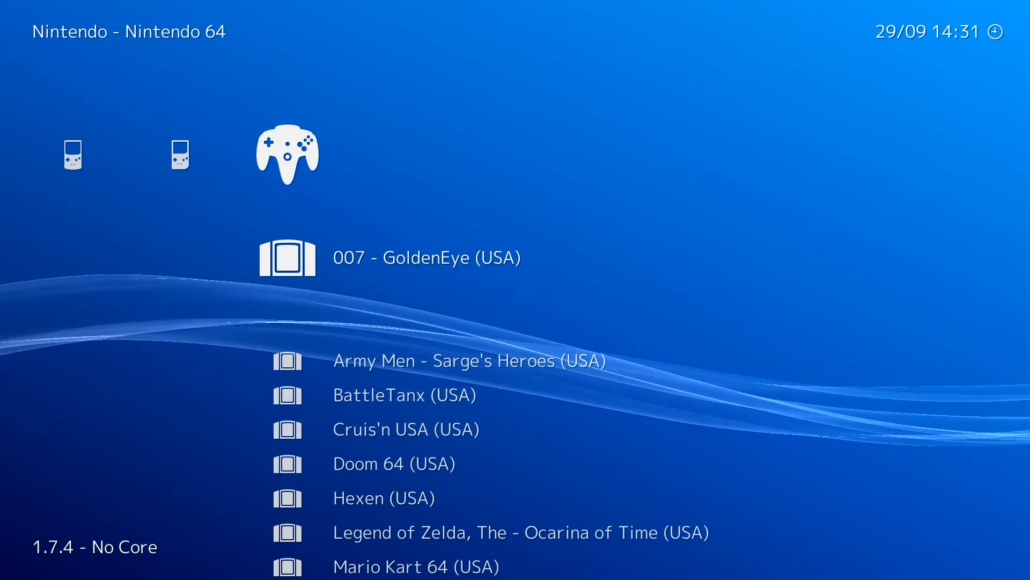
Go back to the Main Menu and open the Core Updater within the Online Updater.
{"action": "key", "text": "Left"}
{"action": "key", "text": "Left"}
{"action": "key", "text": "Left"}
{"action": "key", "text": "Left"}
{"action": "key", "text": "Left"}
{"action": "key", "text": "Left"}
{"action": "key", "text": "Left"}
{"action": "key", "text": "Left"}
{"action": "key", "text": "Left"}
{"action": "key", "text": "Left"}
{"action": "key", "text": "Left"}
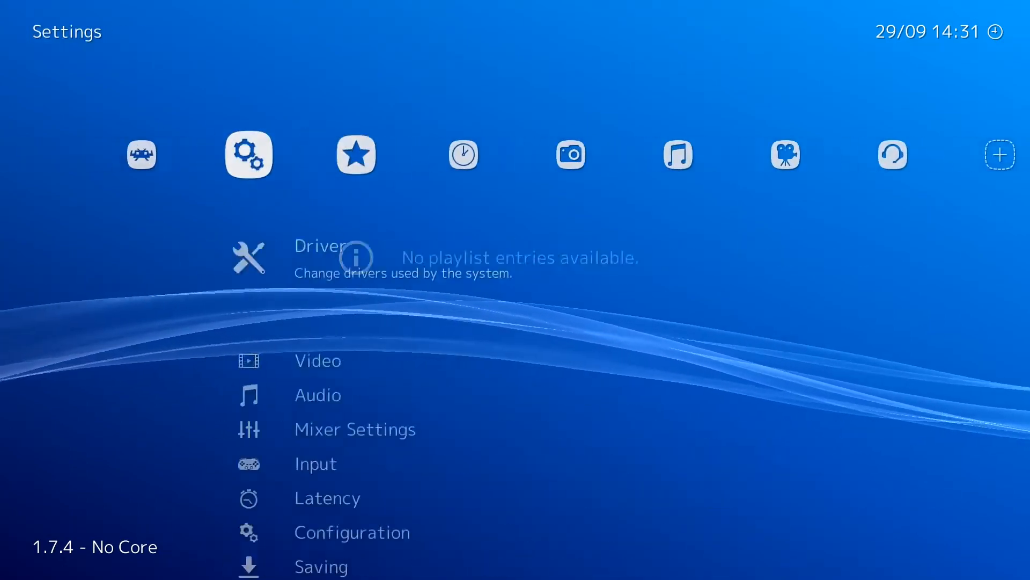
{"action": "key", "text": "Left"}
{"action": "key", "text": "Down"}
{"action": "key", "text": "Down"}
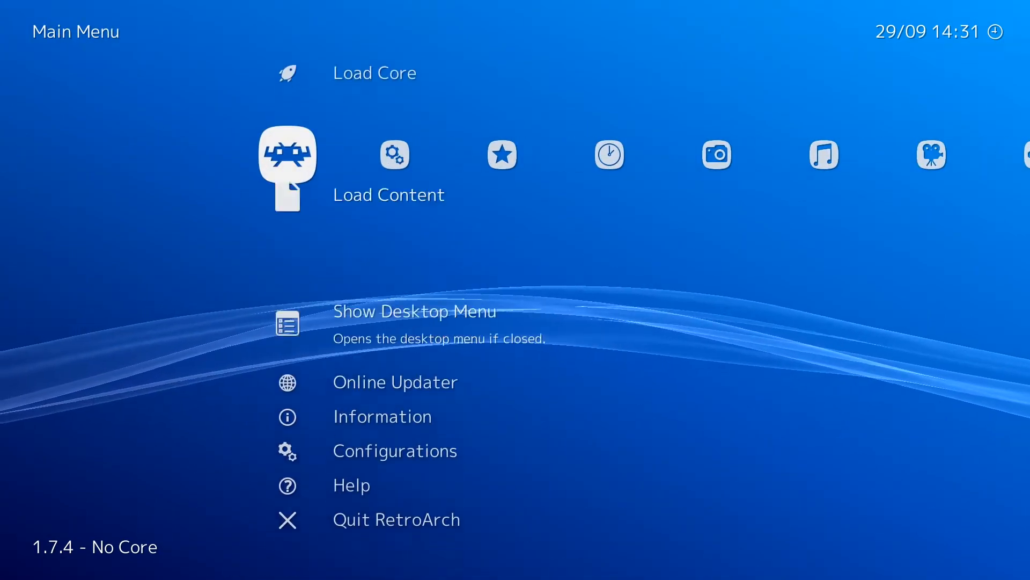
{"action": "key", "text": "Return"}
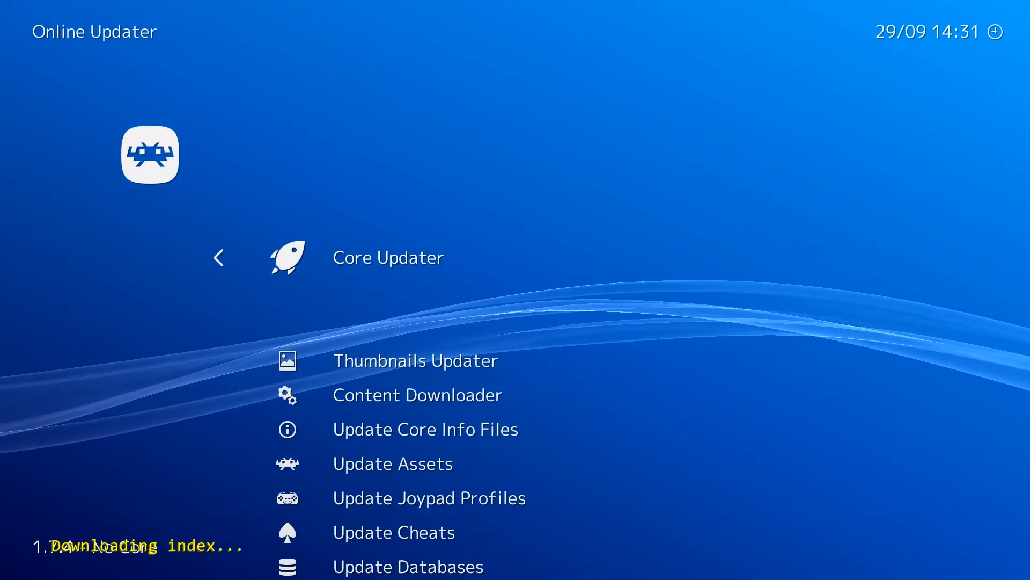
{"action": "key", "text": "Return"}
Look through the Core Updater list at the cores offered for the Nintendo handhelds, NES and Nintendo 64.
{"action": "key", "text": "Down"}
{"action": "key", "text": "Down"}
{"action": "key", "text": "Down"}
{"action": "key", "text": "Down"}
{"action": "key", "text": "Down"}
{"action": "key", "text": "Down"}
{"action": "key", "text": "Down"}
{"action": "key", "text": "Down"}
{"action": "key", "text": "Down"}
{"action": "key", "text": "Down"}
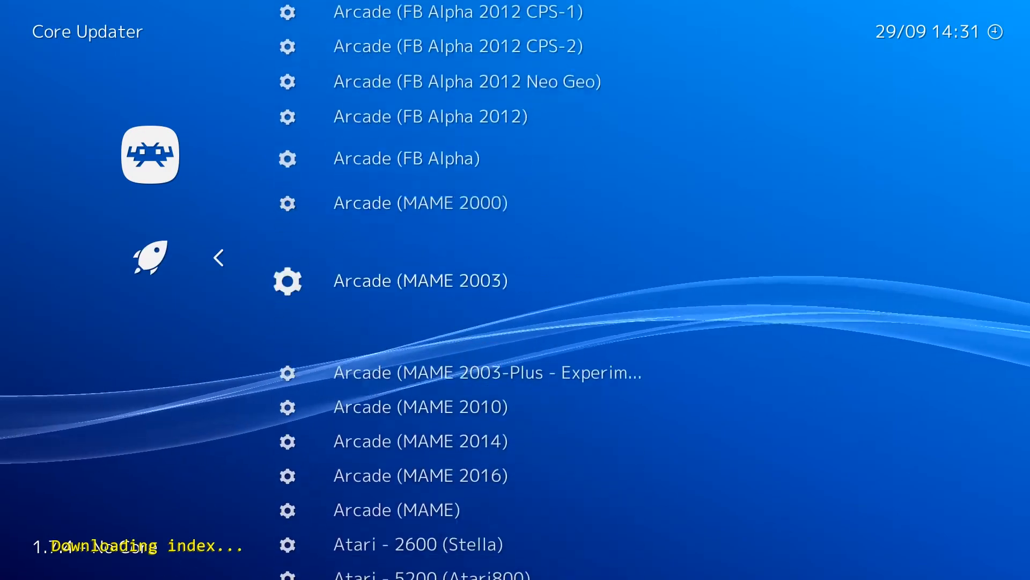
{"action": "key", "text": "Down"}
{"action": "key", "text": "Down"}
{"action": "key", "text": "Down"}
{"action": "key", "text": "Down"}
{"action": "key", "text": "Down"}
{"action": "key", "text": "Down"}
{"action": "key", "text": "Down"}
{"action": "key", "text": "Down"}
{"action": "key", "text": "Down"}
{"action": "key", "text": "Down"}
{"action": "key", "text": "Down"}
{"action": "key", "text": "Down"}
{"action": "key", "text": "Down"}
{"action": "key", "text": "Down"}
{"action": "key", "text": "Down"}
{"action": "key", "text": "Down"}
{"action": "key", "text": "Down"}
{"action": "key", "text": "Down"}
{"action": "key", "text": "Down"}
{"action": "key", "text": "Down"}
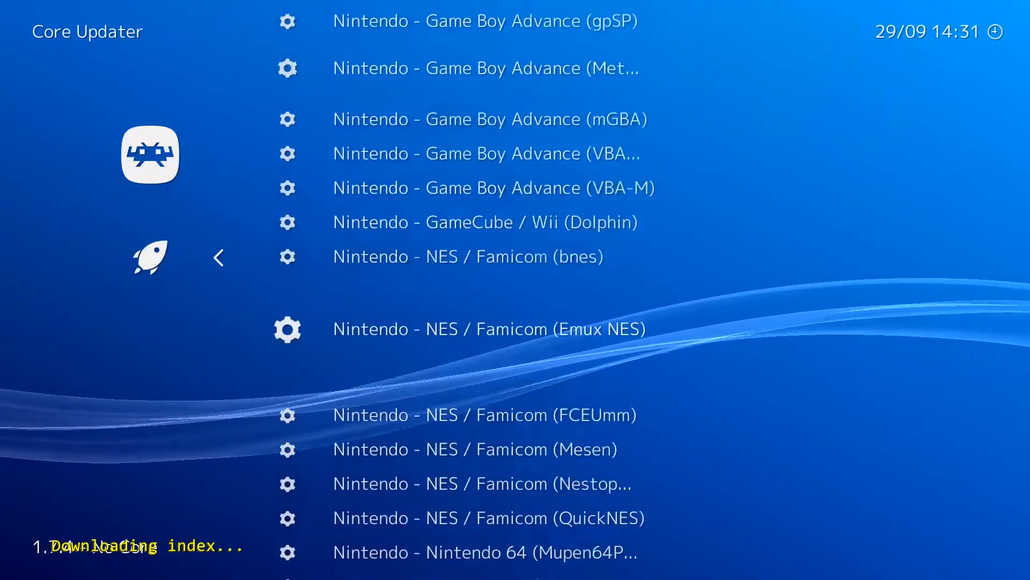
{"action": "key", "text": "Down"}
{"action": "key", "text": "Up"}
{"action": "key", "text": "Up"}
{"action": "key", "text": "Up"}
{"action": "key", "text": "Up"}
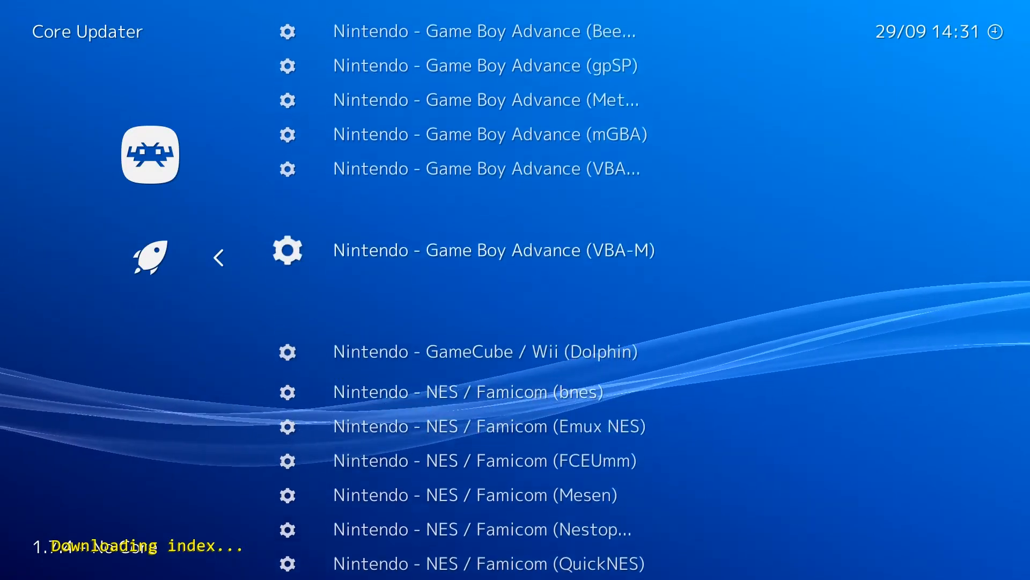
{"action": "key", "text": "Up"}
{"action": "key", "text": "Up"}
{"action": "key", "text": "Up"}
{"action": "key", "text": "Up"}
{"action": "key", "text": "Up"}
{"action": "key", "text": "Up"}
{"action": "key", "text": "Up"}
{"action": "key", "text": "Up"}
{"action": "key", "text": "Up"}
{"action": "key", "text": "Up"}
{"action": "key", "text": "Up"}
{"action": "key", "text": "Up"}
{"action": "key", "text": "Up"}
{"action": "key", "text": "Up"}
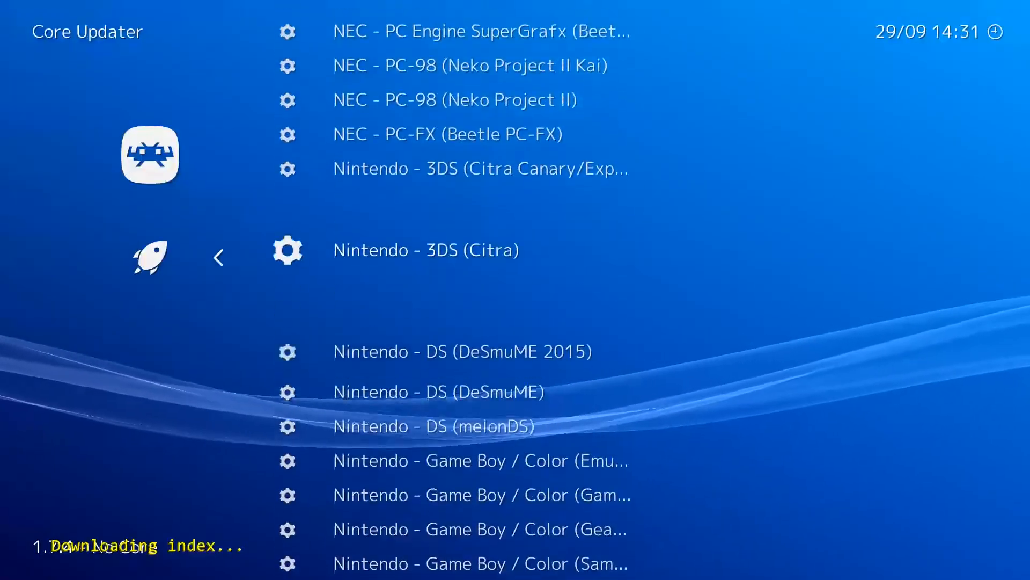
{"action": "key", "text": "Down"}
{"action": "key", "text": "Down"}
{"action": "key", "text": "Down"}
{"action": "key", "text": "Down"}
{"action": "key", "text": "Down"}
{"action": "key", "text": "Down"}
{"action": "key", "text": "Down"}
{"action": "key", "text": "Down"}
{"action": "key", "text": "Down"}
{"action": "key", "text": "Down"}
{"action": "key", "text": "Down"}
{"action": "key", "text": "Down"}
{"action": "key", "text": "Down"}
{"action": "key", "text": "Down"}
{"action": "key", "text": "Down"}
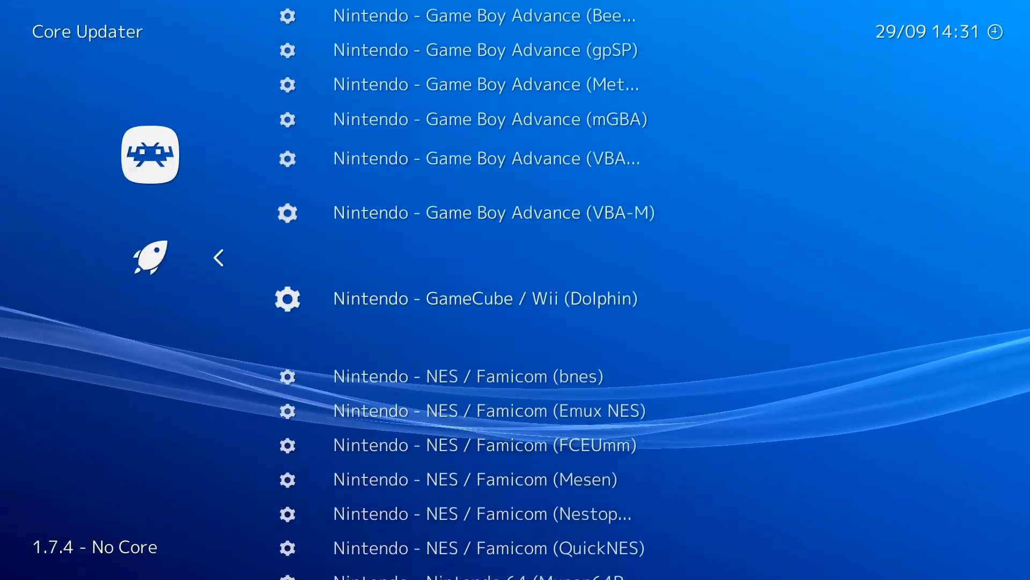
{"action": "key", "text": "Down"}
{"action": "key", "text": "Down"}
{"action": "key", "text": "Down"}
{"action": "key", "text": "Down"}
{"action": "key", "text": "Down"}
{"action": "key", "text": "Down"}
{"action": "key", "text": "Down"}
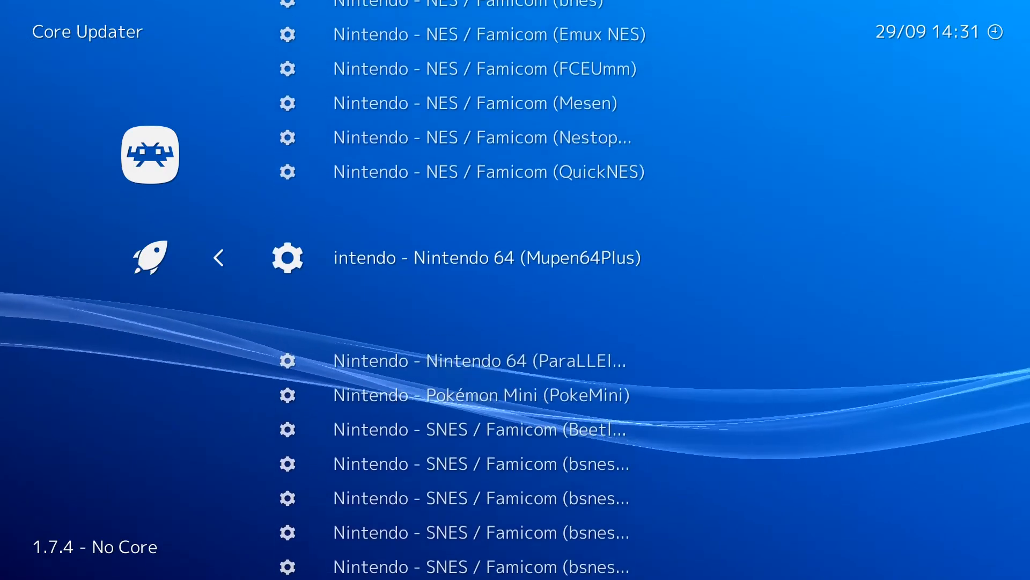
{"action": "key", "text": "Up"}
{"action": "key", "text": "Up"}
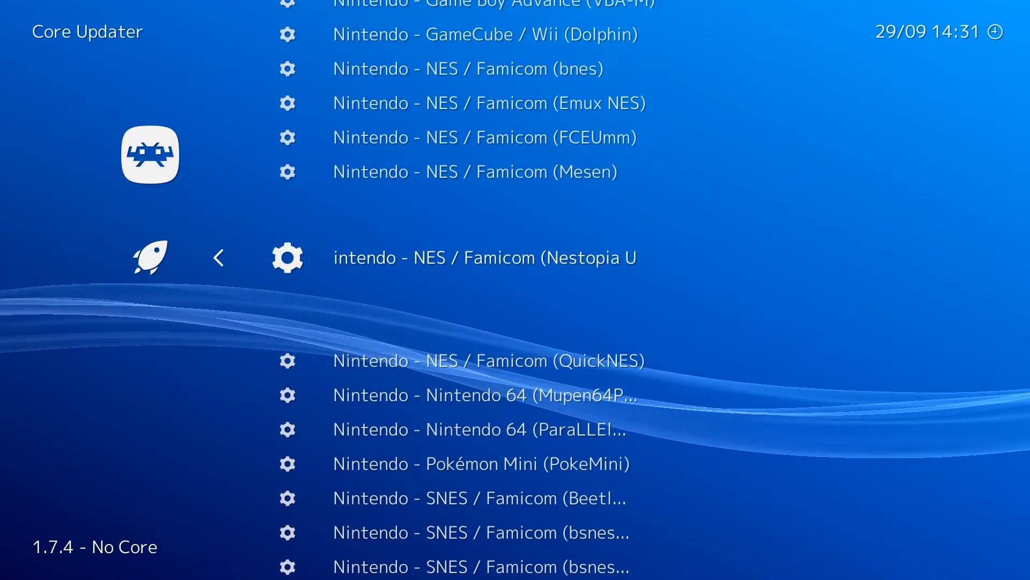
Download the bsnes Accuracy core for Nintendo SNES / Famicom.
{"action": "key", "text": "Down"}
{"action": "key", "text": "Down"}
{"action": "key", "text": "Down"}
{"action": "key", "text": "Down"}
{"action": "key", "text": "Down"}
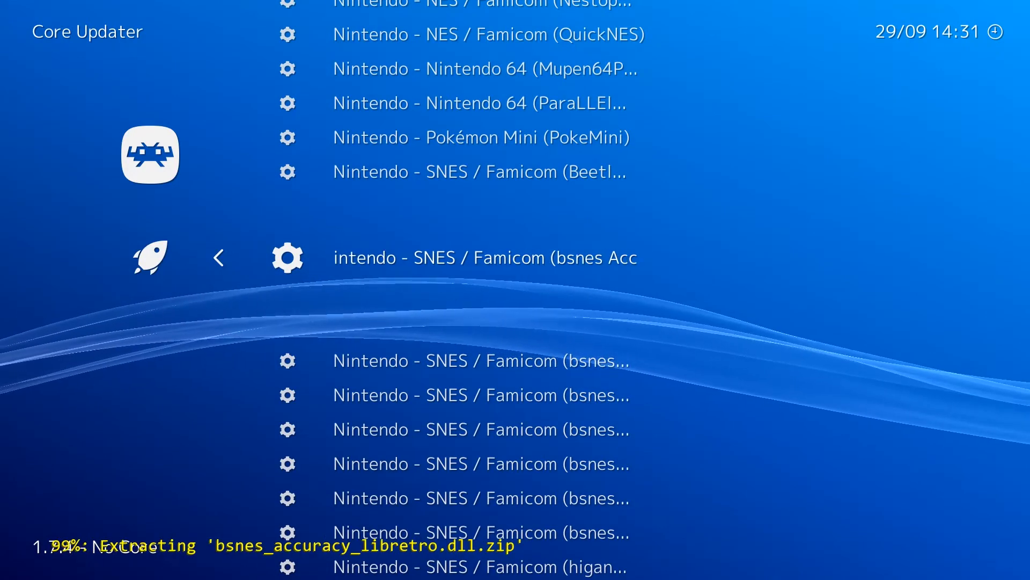
Download the Yabause core for Sega Saturn.
{"action": "key", "text": "Down"}
{"action": "key", "text": "Down"}
{"action": "key", "text": "Down"}
{"action": "key", "text": "Down"}
{"action": "key", "text": "Down"}
{"action": "key", "text": "Down"}
{"action": "key", "text": "Down"}
{"action": "key", "text": "Down"}
{"action": "key", "text": "Down"}
{"action": "key", "text": "Down"}
{"action": "key", "text": "Down"}
{"action": "key", "text": "Down"}
{"action": "key", "text": "Down"}
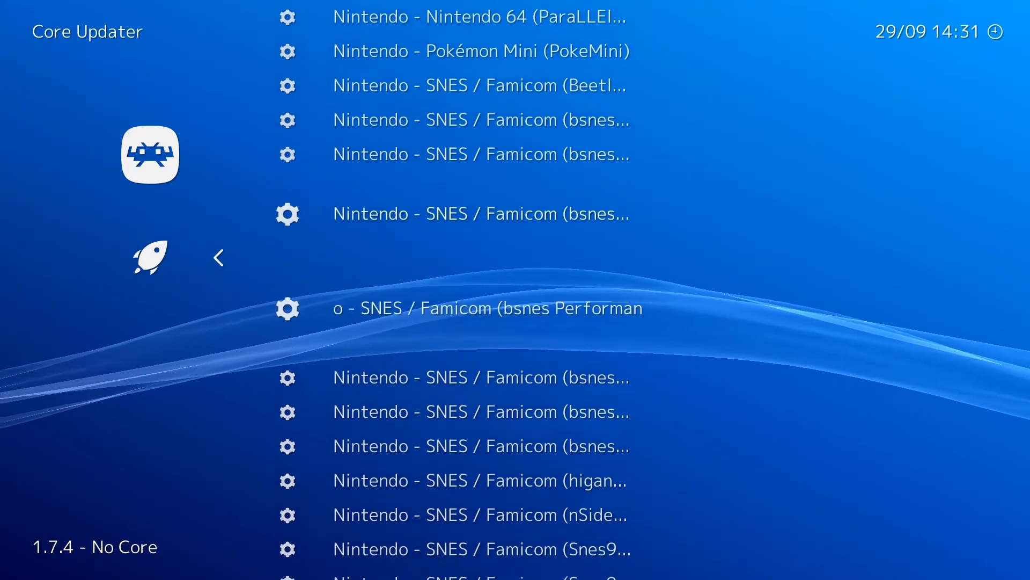
{"action": "key", "text": "Down"}
{"action": "key", "text": "Down"}
{"action": "key", "text": "Down"}
{"action": "key", "text": "Down"}
{"action": "key", "text": "Down"}
{"action": "key", "text": "Down"}
{"action": "key", "text": "Down"}
{"action": "key", "text": "Down"}
{"action": "key", "text": "Down"}
{"action": "key", "text": "Down"}
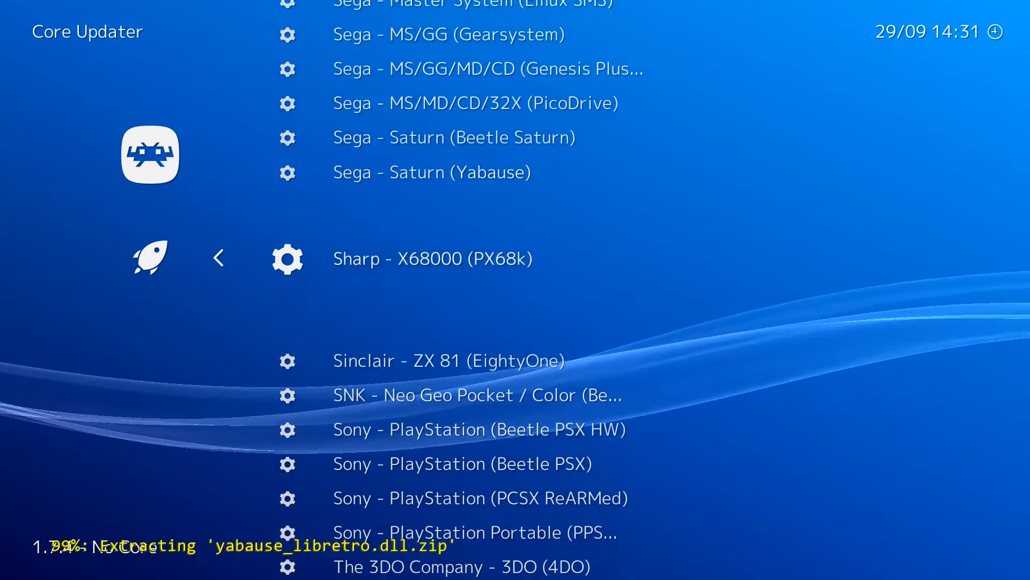
Download the PPSSPP core for Sony PlayStation Portable.
{"action": "key", "text": "Down"}
{"action": "key", "text": "Down"}
{"action": "key", "text": "Down"}
{"action": "key", "text": "Down"}
{"action": "key", "text": "Down"}
{"action": "key", "text": "Down"}
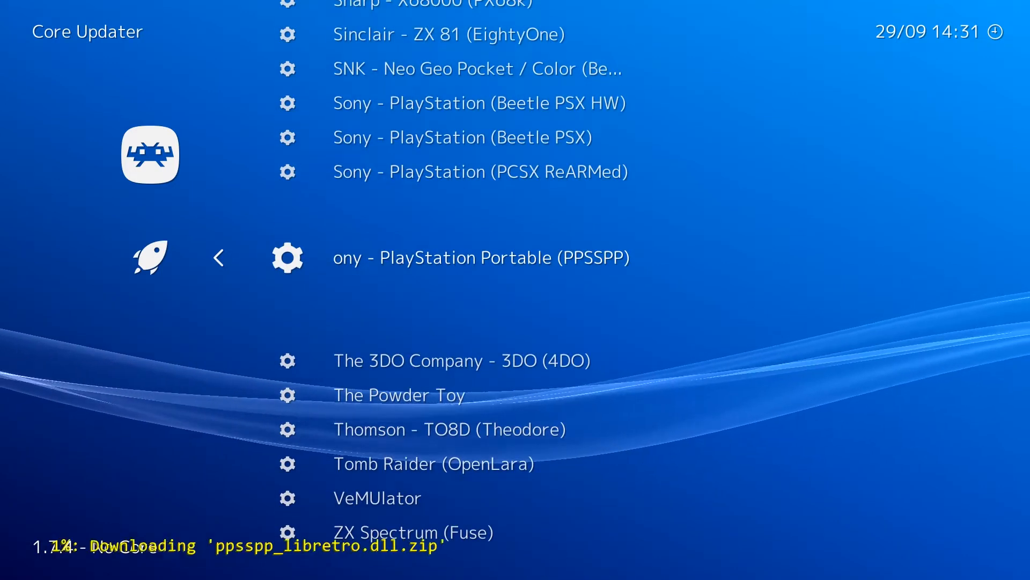
Download the Beetle PSX core for Sony PlayStation.
{"action": "key", "text": "Up"}
{"action": "key", "text": "Up"}
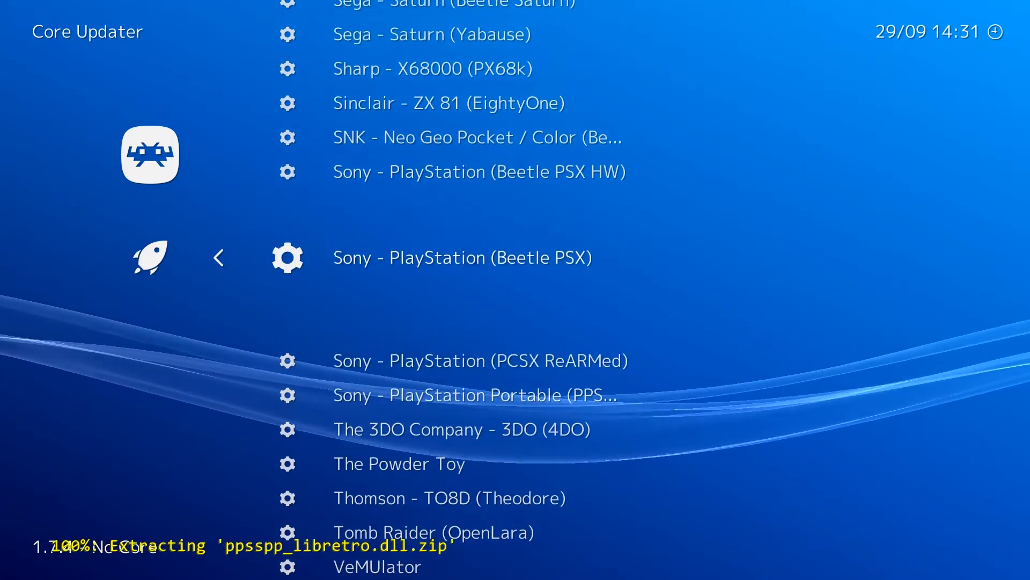
{"action": "key", "text": "Up"}
{"action": "key", "text": "Down"}
{"action": "key", "text": "Return"}
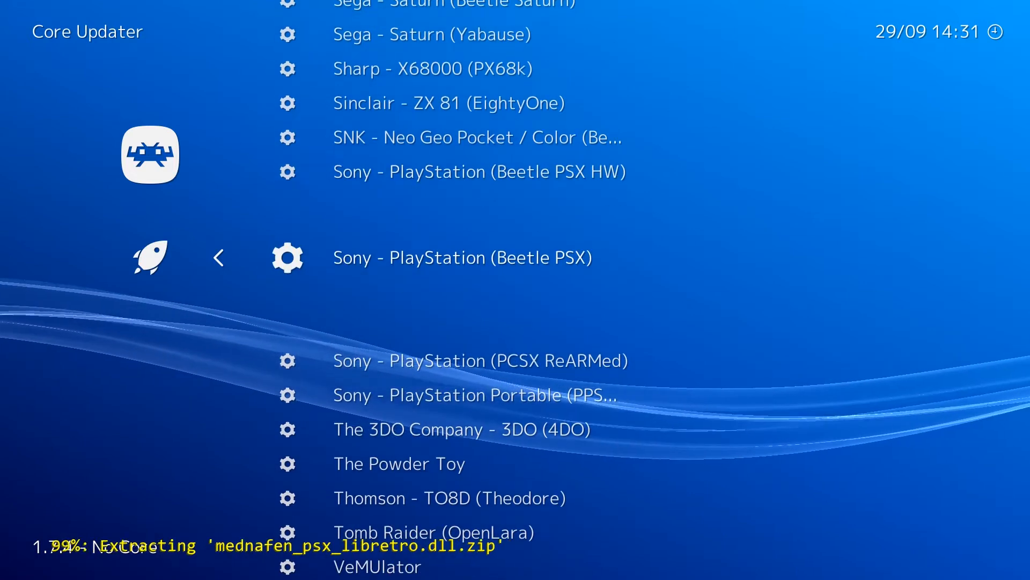
Go to the import content section and start a directory scan.
{"action": "key", "text": "Right"}
{"action": "key", "text": "Right"}
{"action": "key", "text": "Right"}
{"action": "key", "text": "Right"}
{"action": "key", "text": "Right"}
{"action": "key", "text": "Right"}
{"action": "key", "text": "Right"}
{"action": "key", "text": "Right"}
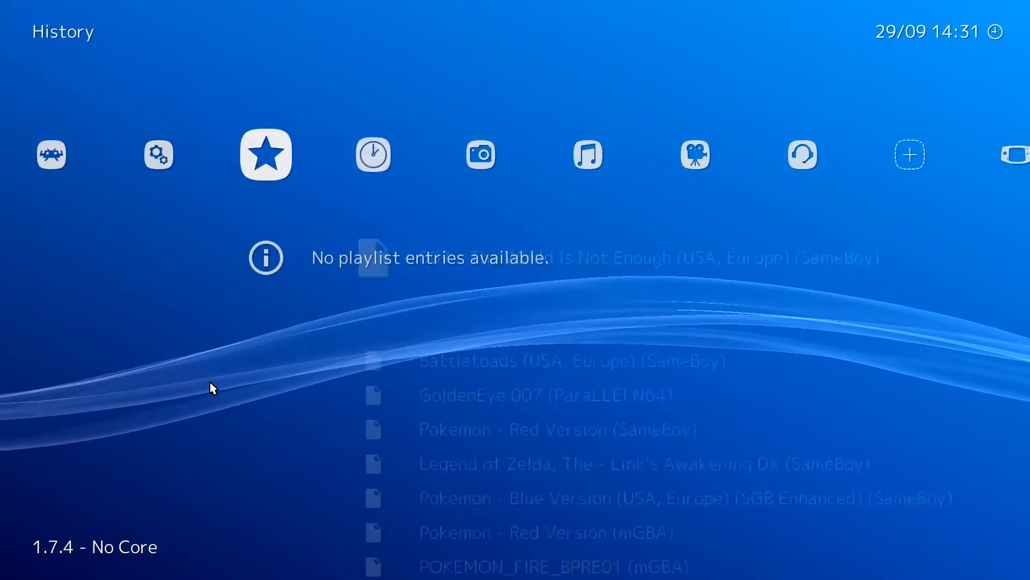
{"action": "key", "text": "Down"}
{"action": "key", "text": "Return"}
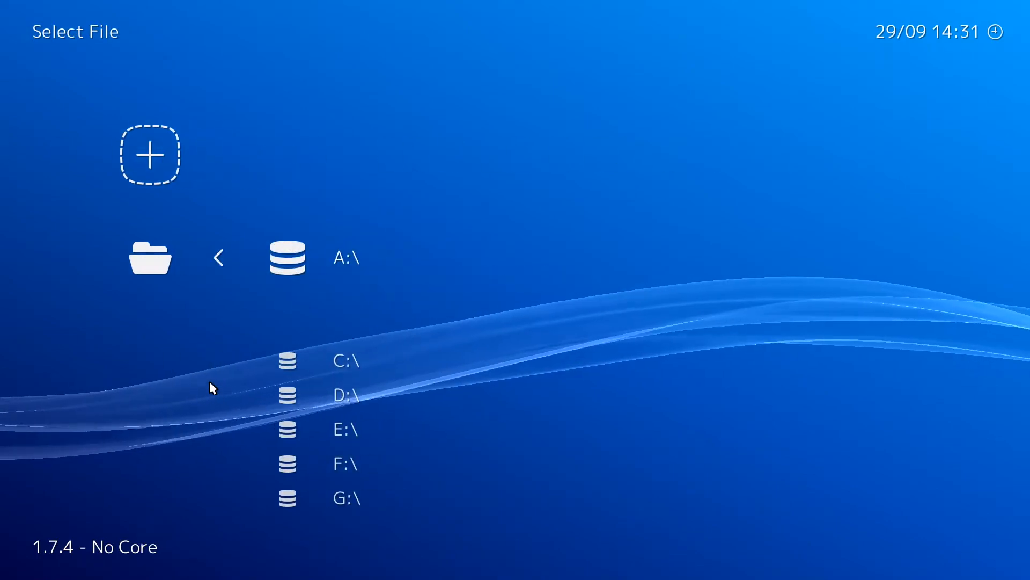
Open the Games folder on drive D: in the directory scan browser.
{"action": "key", "text": "Return"}
{"action": "key", "text": "Up"}
{"action": "key", "text": "Up"}
{"action": "key", "text": "Up"}
{"action": "key", "text": "Up"}
{"action": "key", "text": "Up"}
{"action": "key", "text": "Up"}
{"action": "key", "text": "Up"}
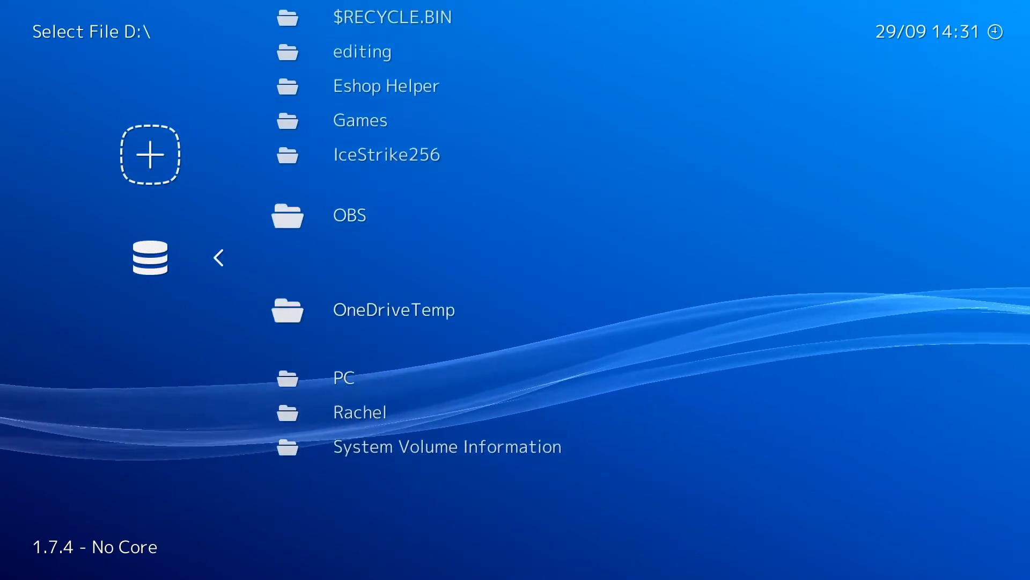
{"action": "key", "text": "Return"}
Scan the D:\Games\SNES directory for games and go back out of the folder browser.
{"action": "key", "text": "Down"}
{"action": "key", "text": "Down"}
{"action": "key", "text": "Down"}
{"action": "key", "text": "Down"}
{"action": "key", "text": "Down"}
{"action": "key", "text": "Down"}
{"action": "key", "text": "Down"}
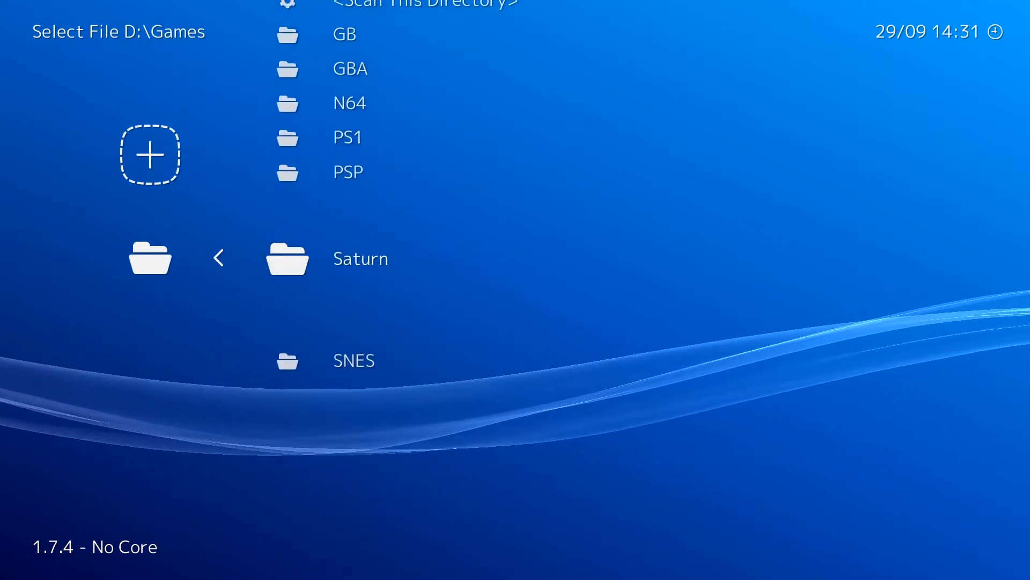
{"action": "key", "text": "Return"}
{"action": "key", "text": "Down"}
{"action": "key", "text": "Return"}
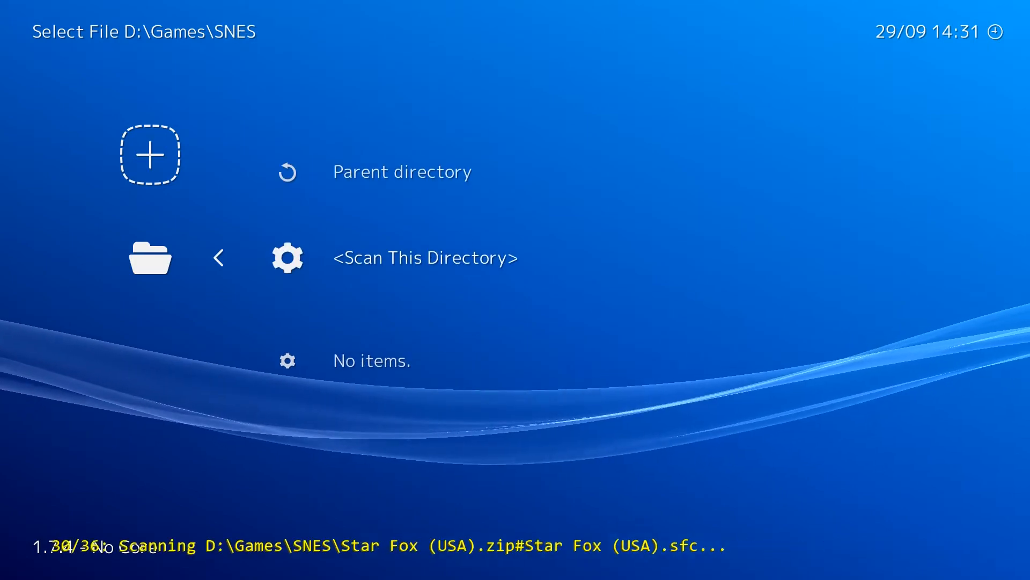
{"action": "key", "text": "BackSpace"}
{"action": "key", "text": "BackSpace"}
{"action": "key", "text": "BackSpace"}
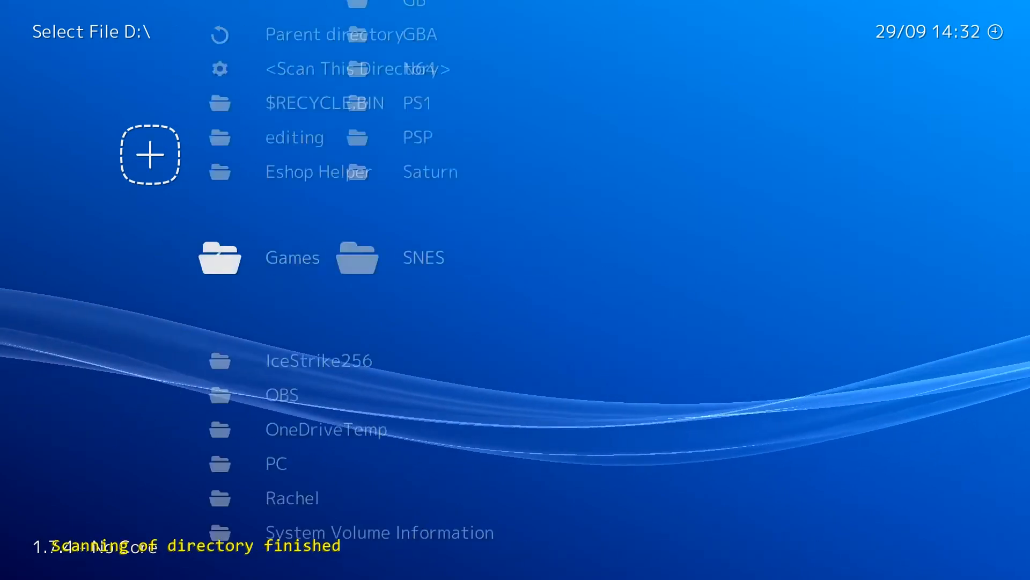
Look through the game entries in the Super Nintendo Entertainment System playlist.
{"action": "key", "text": "Right"}
{"action": "key", "text": "Right"}
{"action": "key", "text": "Right"}
{"action": "key", "text": "Right"}
{"action": "key", "text": "Right"}
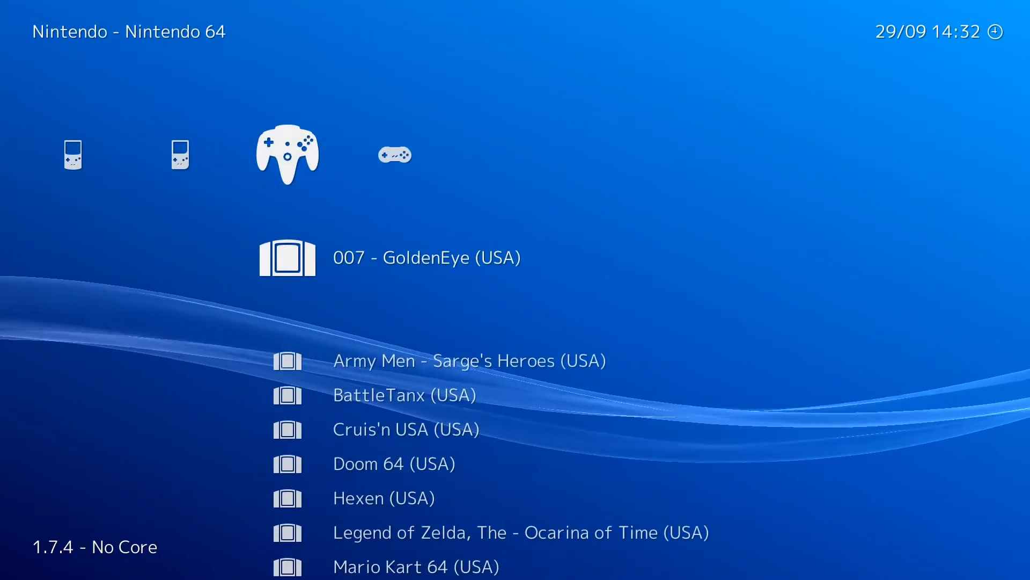
{"action": "key", "text": "Down"}
{"action": "key", "text": "Down"}
{"action": "key", "text": "Down"}
{"action": "key", "text": "Down"}
{"action": "key", "text": "Down"}
{"action": "key", "text": "Down"}
{"action": "key", "text": "Down"}
{"action": "key", "text": "Down"}
{"action": "key", "text": "Down"}
{"action": "key", "text": "Down"}
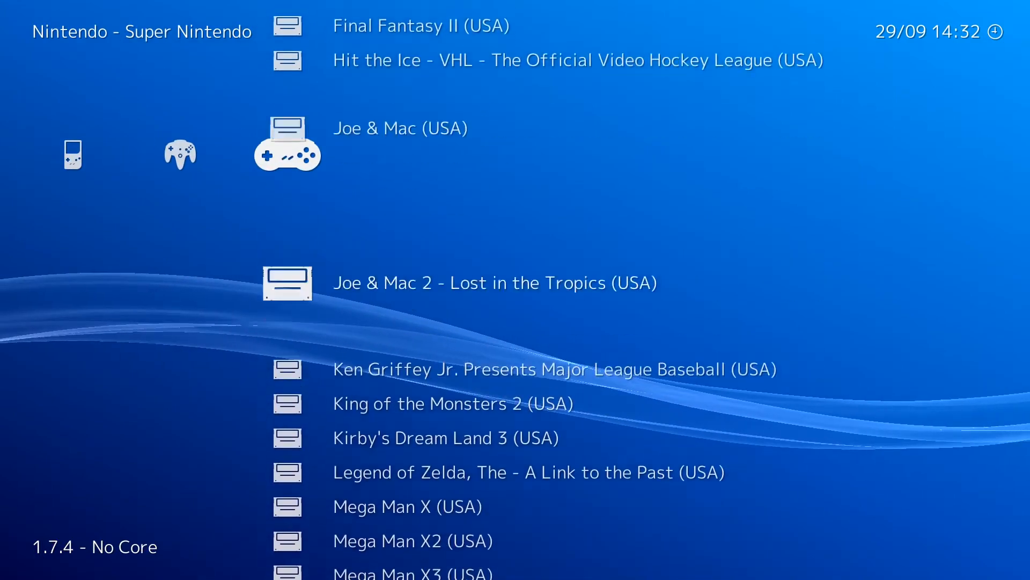
{"action": "key", "text": "Down"}
{"action": "key", "text": "Down"}
{"action": "key", "text": "Down"}
{"action": "key", "text": "Down"}
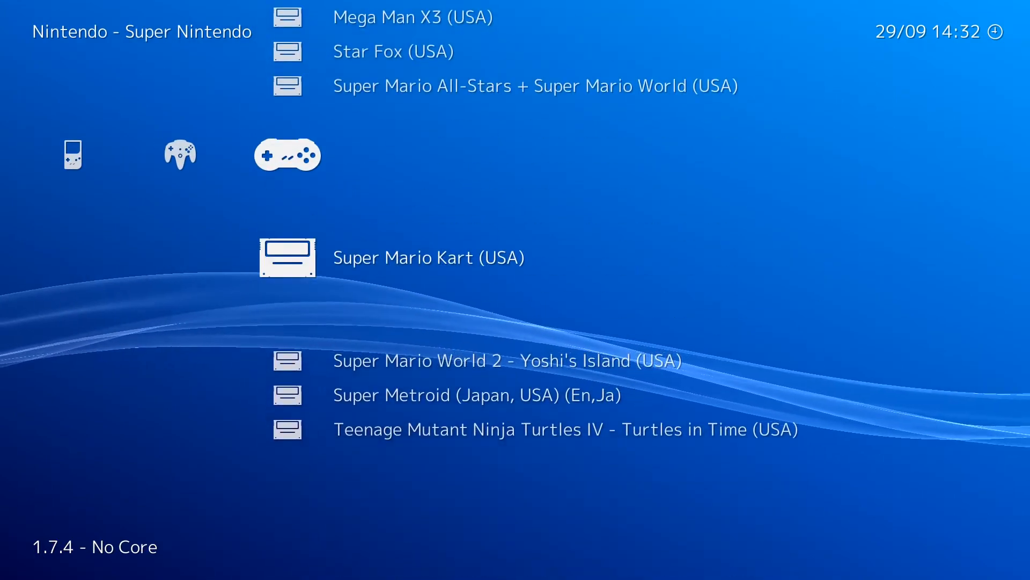
Return to the import content section and open D:\Games for another directory scan.
{"action": "key", "text": "Left"}
{"action": "key", "text": "Left"}
{"action": "key", "text": "Left"}
{"action": "key", "text": "Left"}
{"action": "key", "text": "Left"}
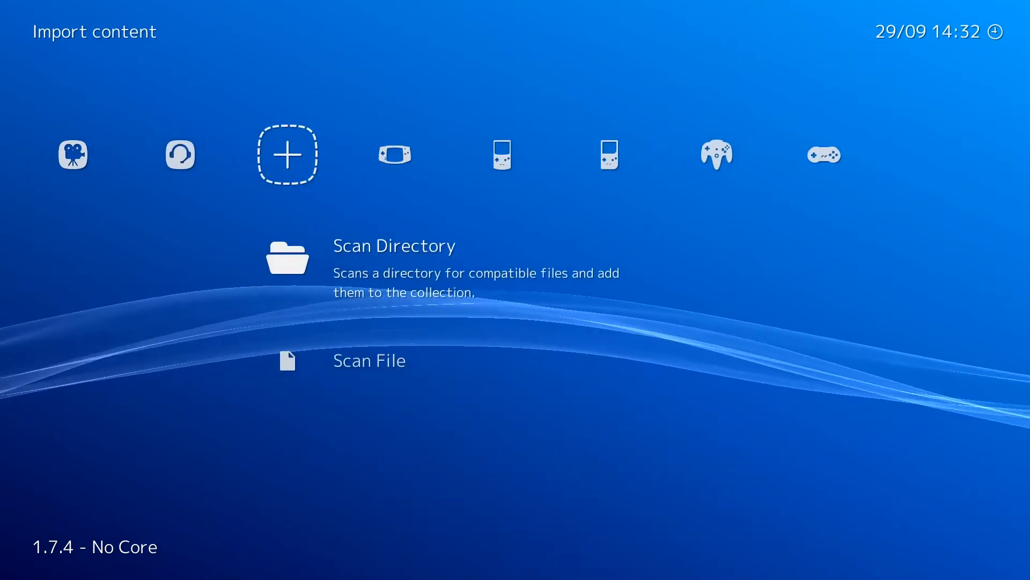
{"action": "key", "text": "Return"}
{"action": "key", "text": "Down"}
{"action": "key", "text": "Return"}
{"action": "key", "text": "Down"}
{"action": "key", "text": "Down"}
{"action": "key", "text": "Down"}
{"action": "key", "text": "Down"}
{"action": "key", "text": "Down"}
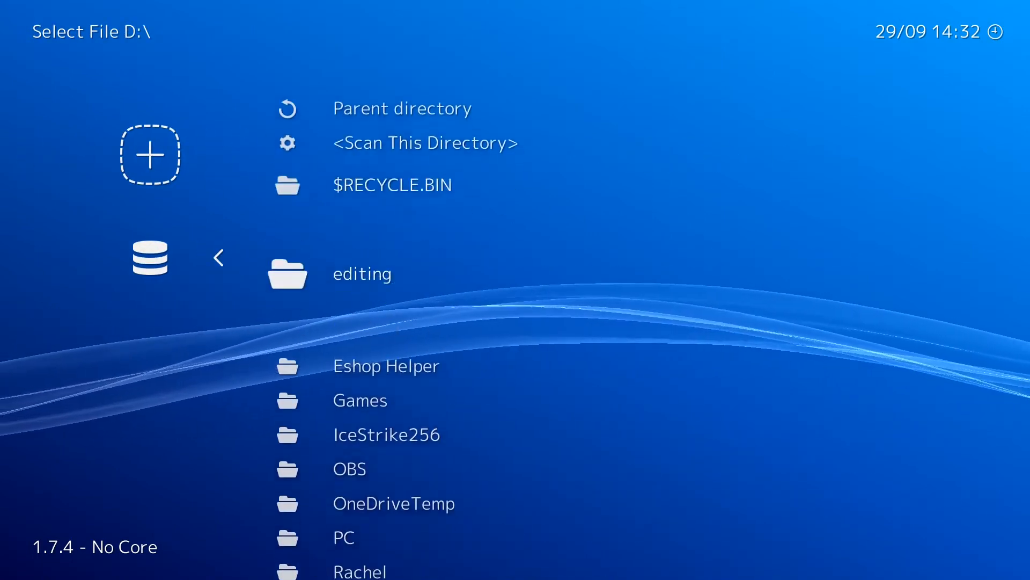
{"action": "key", "text": "Return"}
Scan the PS1 folder in D:\Games for games and return to the parent folder.
{"action": "key", "text": "Down"}
{"action": "key", "text": "Down"}
{"action": "key", "text": "Down"}
{"action": "key", "text": "Down"}
{"action": "key", "text": "Down"}
{"action": "key", "text": "Return"}
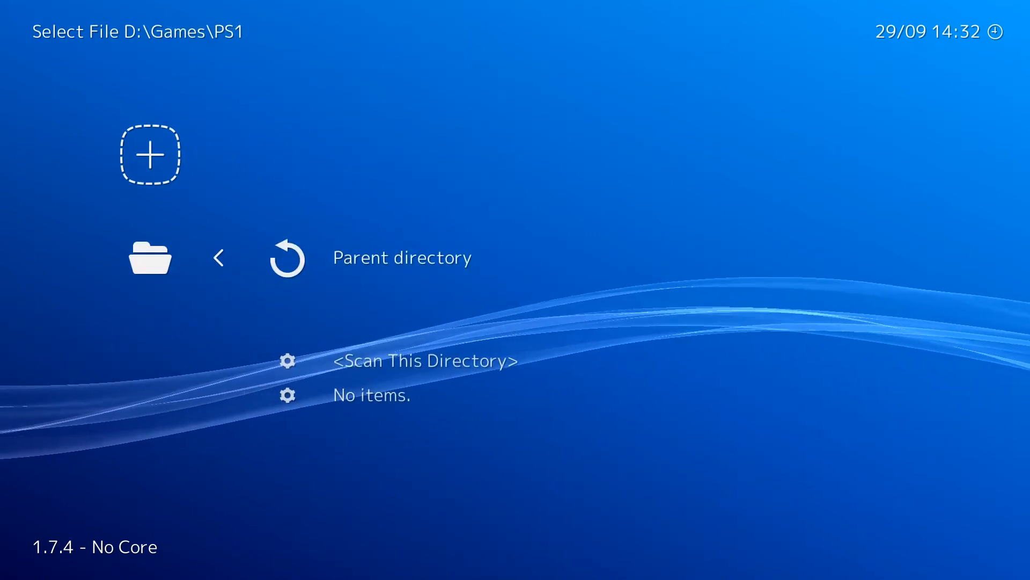
{"action": "key", "text": "Down"}
{"action": "key", "text": "Return"}
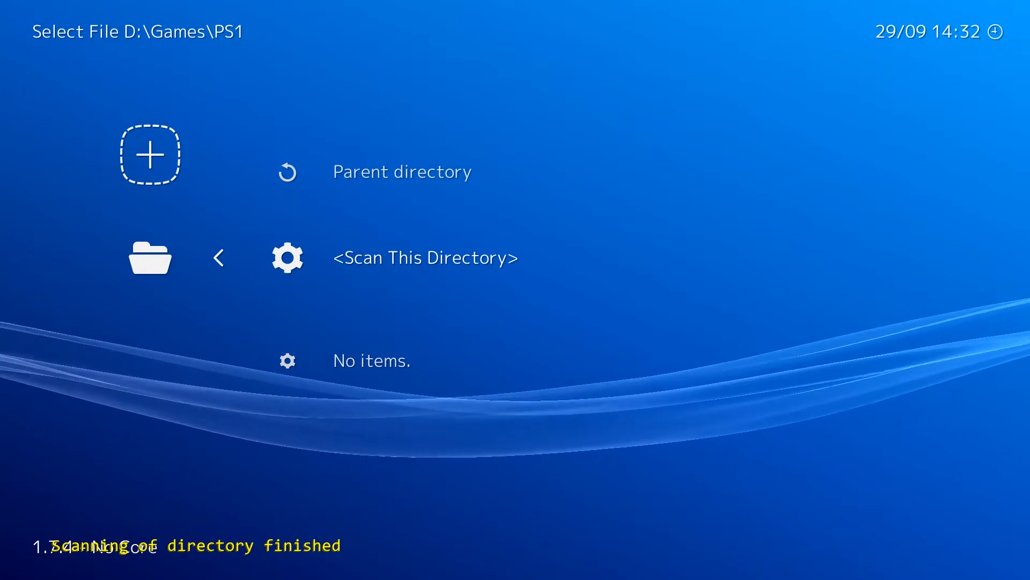
{"action": "key", "text": "BackSpace"}
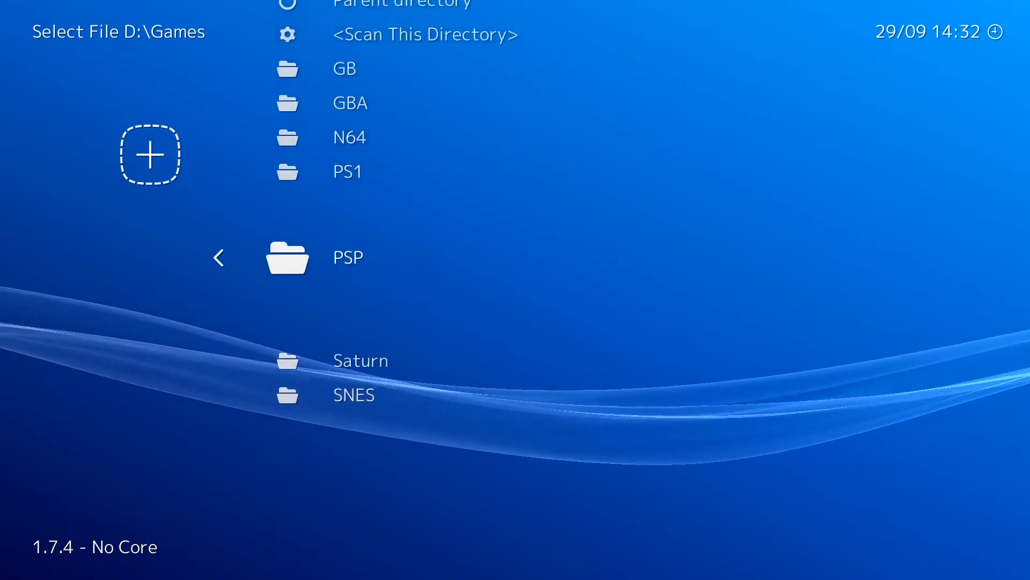
Scan the PSP folder in D:\Games for games and return to the parent folder.
{"action": "key", "text": "Return"}
{"action": "key", "text": "Down"}
{"action": "key", "text": "Return"}
{"action": "key", "text": "BackSpace"}
Scan the Saturn folder in D:\Games for games and go back to the import content section.
{"action": "key", "text": "Down"}
{"action": "key", "text": "Return"}
{"action": "key", "text": "Down"}
{"action": "key", "text": "Return"}
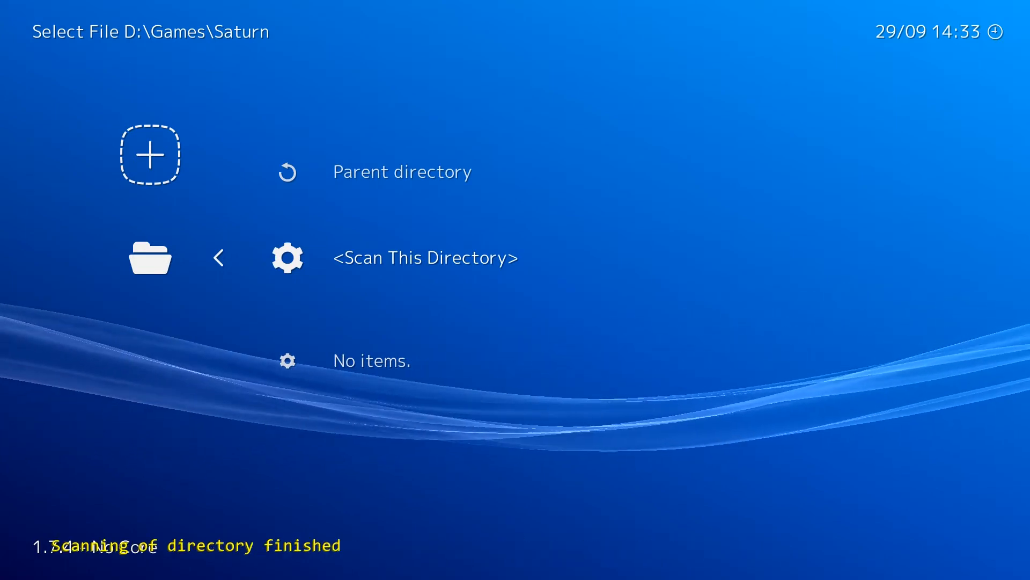
{"action": "key", "text": "BackSpace"}
{"action": "key", "text": "BackSpace"}
{"action": "key", "text": "BackSpace"}
{"action": "key", "text": "BackSpace"}
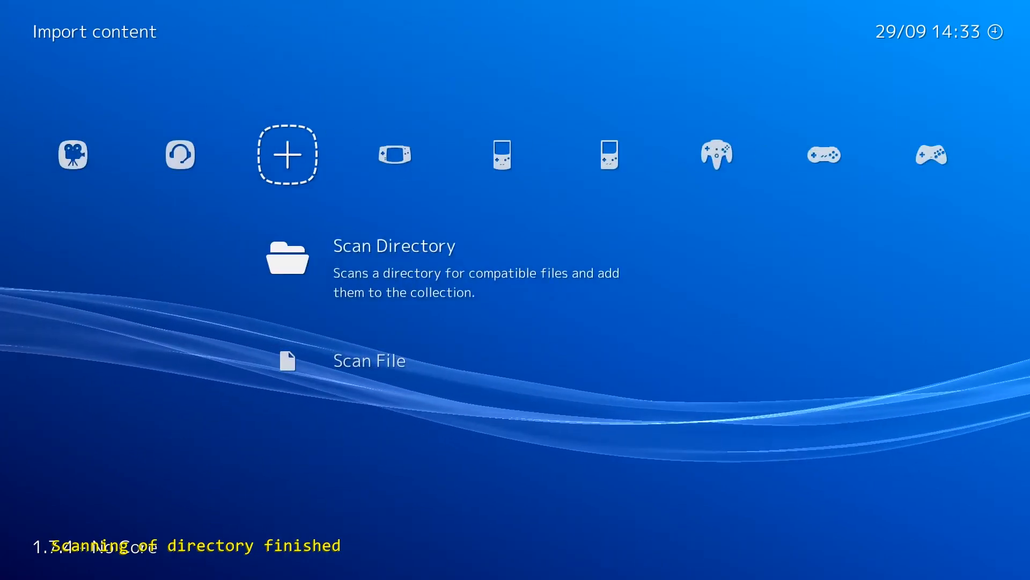
Check the scanned console playlists from Game Boy Advance through to Sega - Saturn.
{"action": "key", "text": "Right"}
{"action": "key", "text": "Right"}
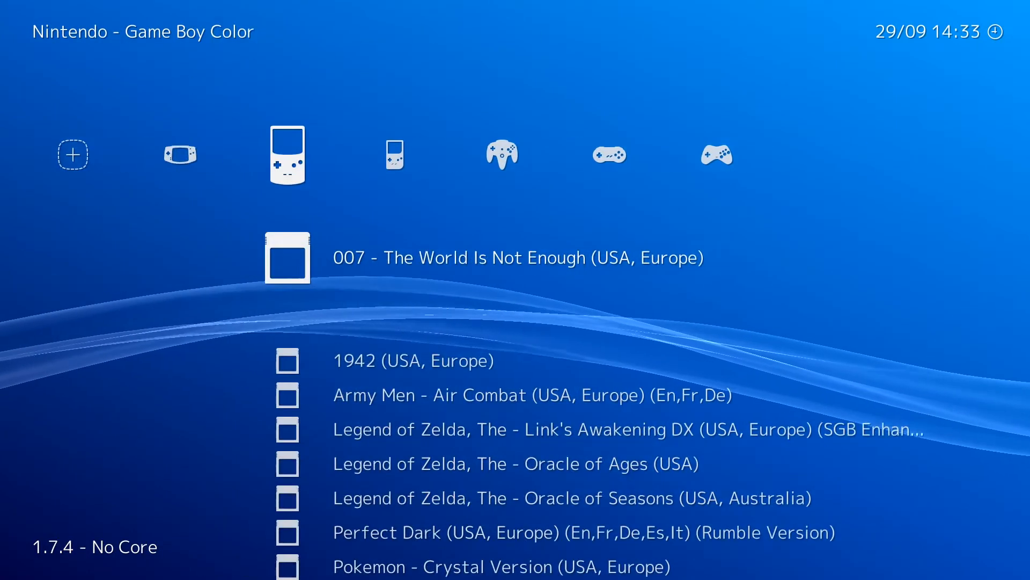
{"action": "key", "text": "Right"}
{"action": "key", "text": "Right"}
{"action": "key", "text": "Right"}
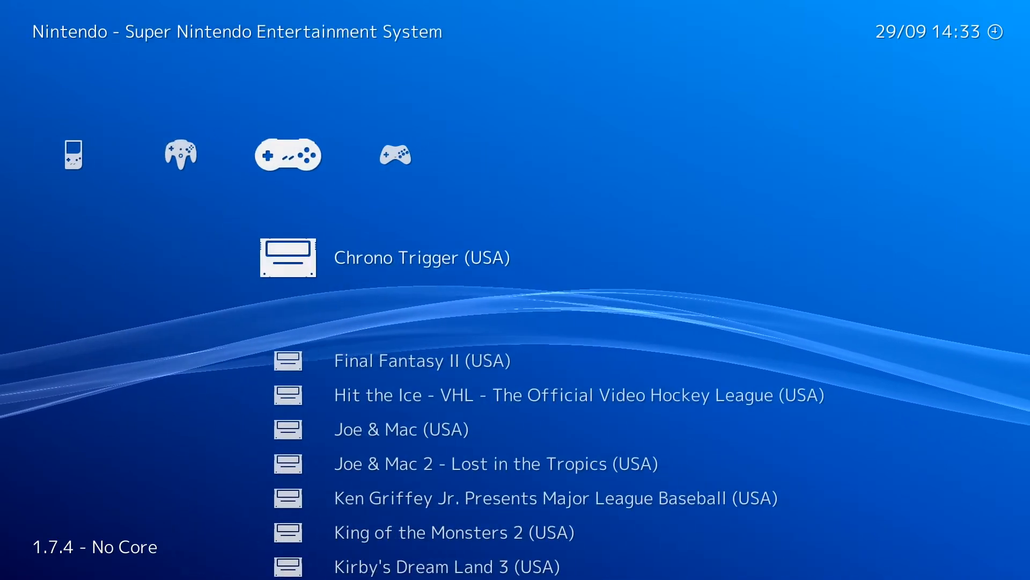
{"action": "key", "text": "Right"}
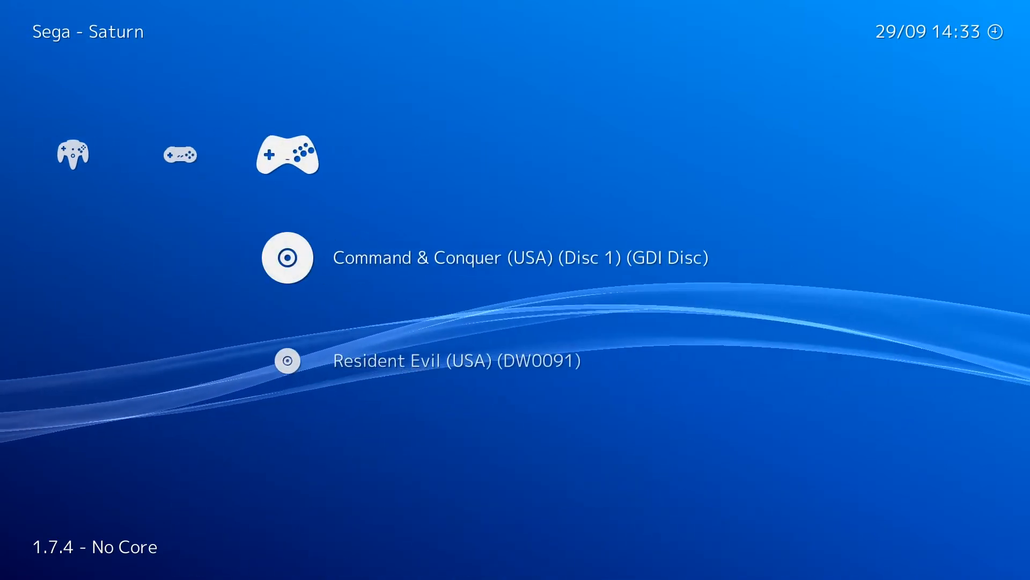
{"action": "key", "text": "Down"}
{"action": "key", "text": "Up"}
{"action": "key", "text": "Down"}
{"action": "key", "text": "Up"}
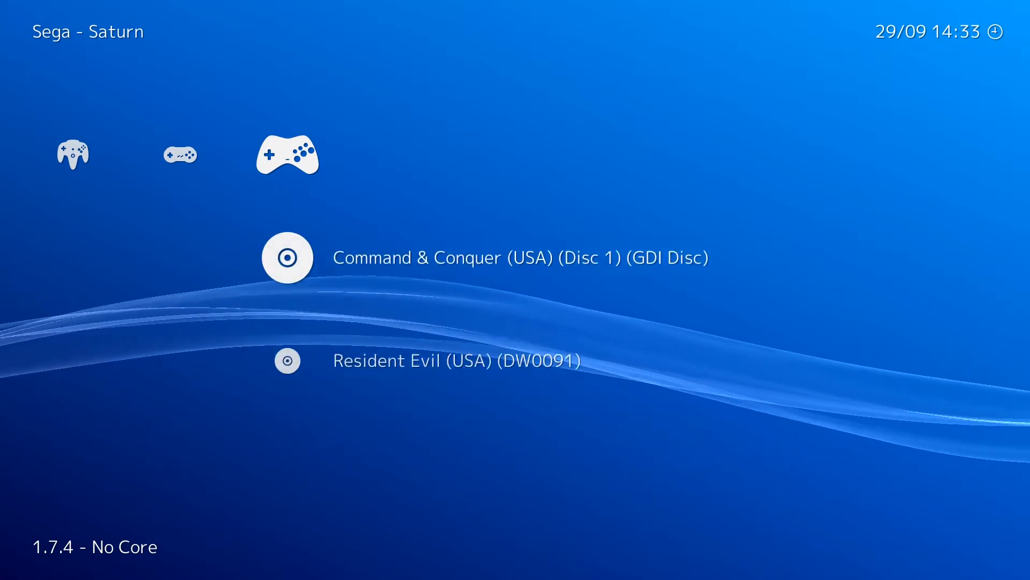
{"action": "key", "text": "Down"}
{"action": "key", "text": "Up"}
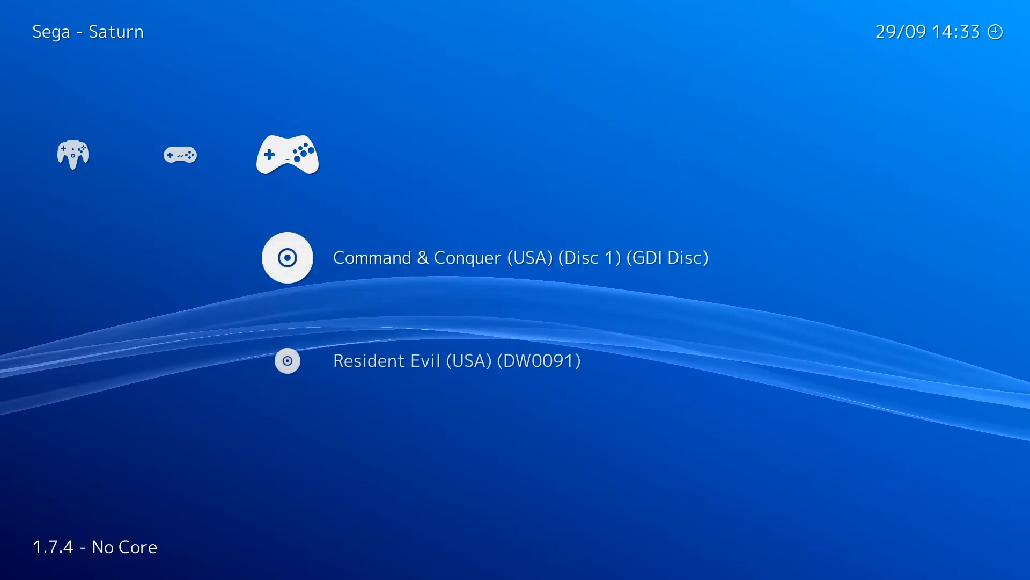
{"action": "key", "text": "Down"}
{"action": "key", "text": "Up"}
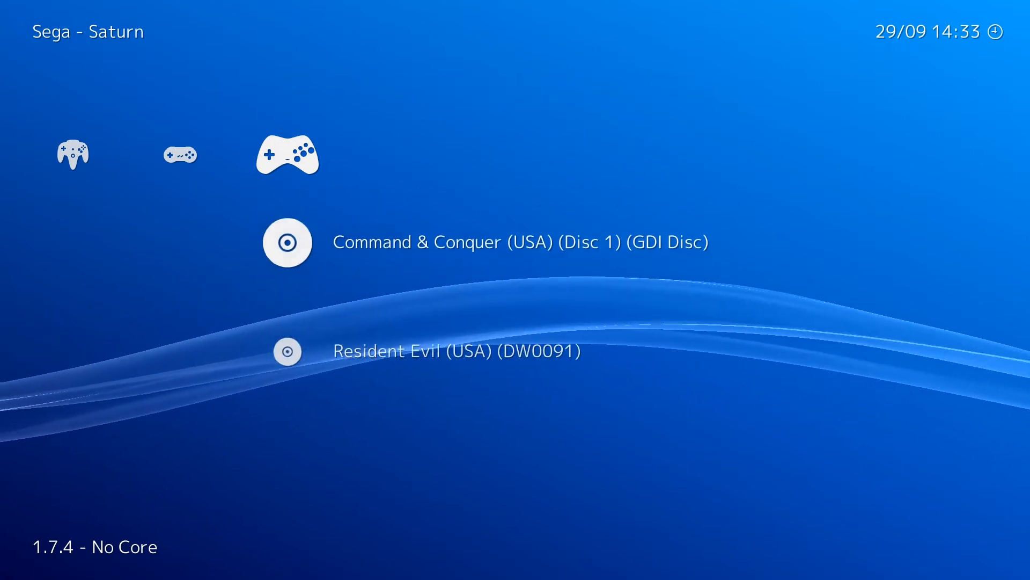
{"action": "key", "text": "Down"}
{"action": "key", "text": "Up"}
{"action": "key", "text": "Down"}
{"action": "key", "text": "Up"}
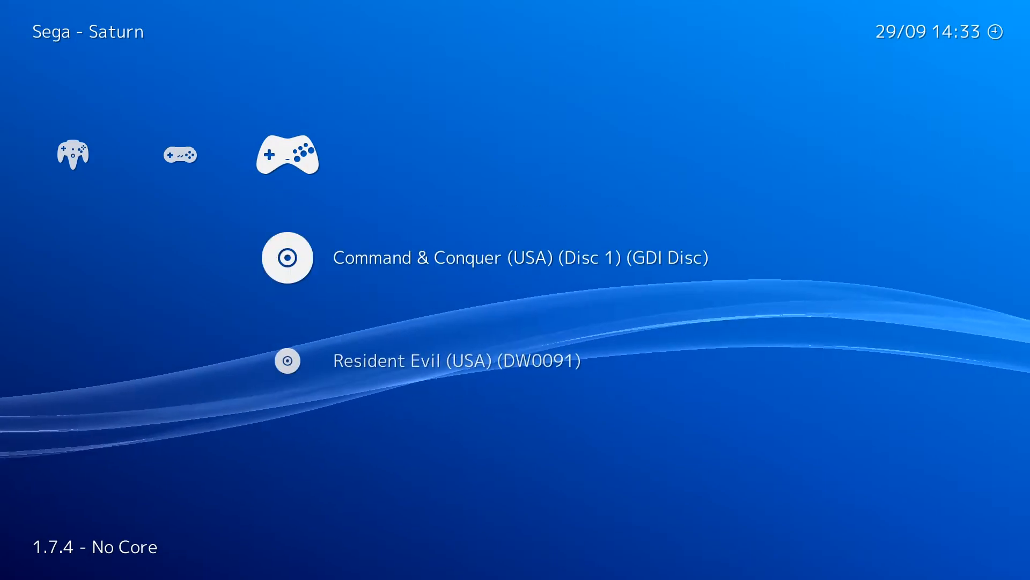
{"action": "key", "text": "Down"}
Return to the main menu and show the desktop menu.
{"action": "key", "text": "Left"}
{"action": "key", "text": "Left"}
{"action": "key", "text": "Left"}
{"action": "key", "text": "Left"}
{"action": "key", "text": "Left"}
{"action": "key", "text": "Left"}
{"action": "key", "text": "Left"}
{"action": "key", "text": "Left"}
{"action": "key", "text": "Left"}
{"action": "key", "text": "Left"}
{"action": "key", "text": "Left"}
{"action": "key", "text": "Left"}
{"action": "key", "text": "Left"}
{"action": "key", "text": "Left"}
{"action": "key", "text": "Left"}
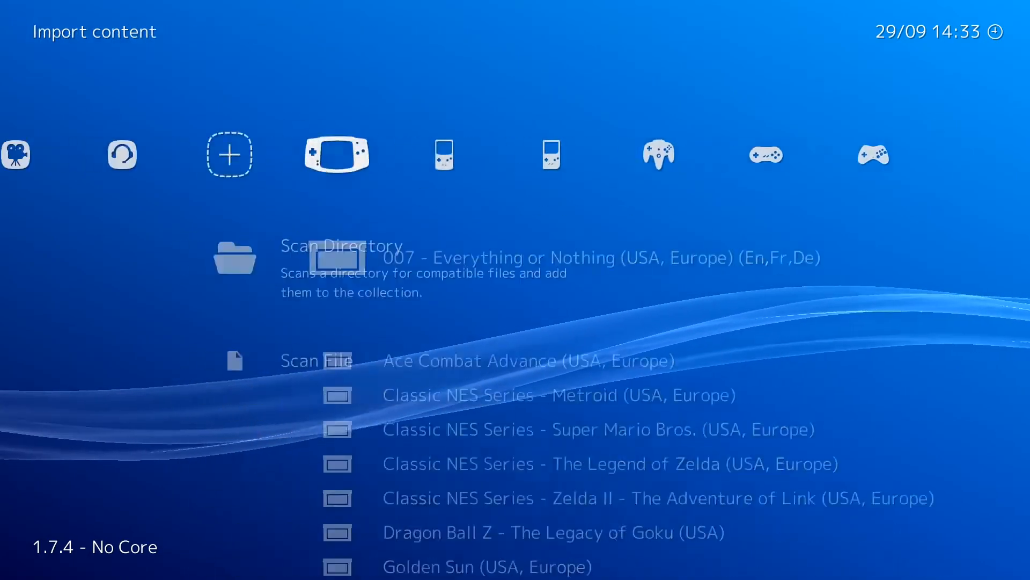
{"action": "key", "text": "Right"}
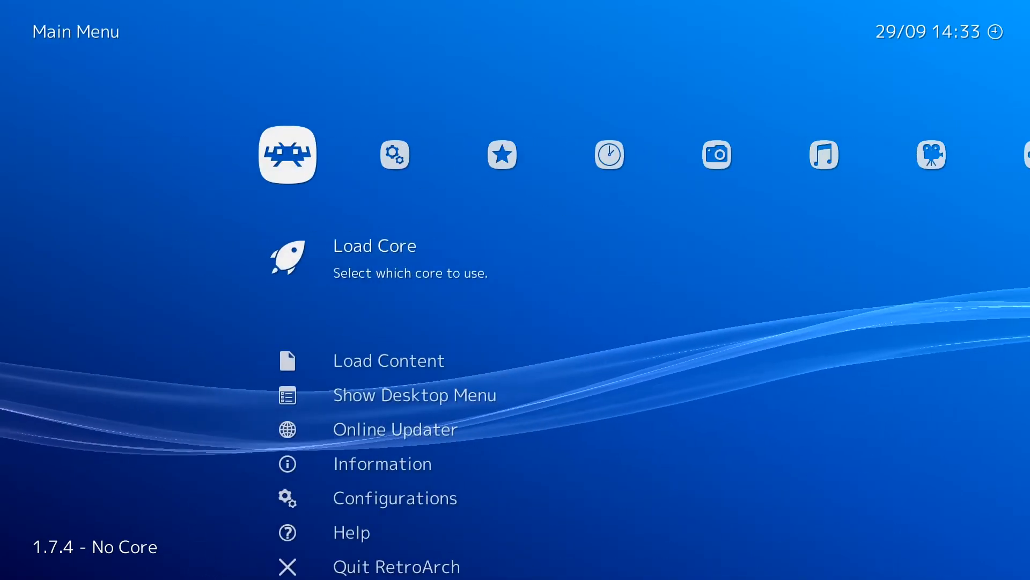
{"action": "key", "text": "Down"}
{"action": "key", "text": "Down"}
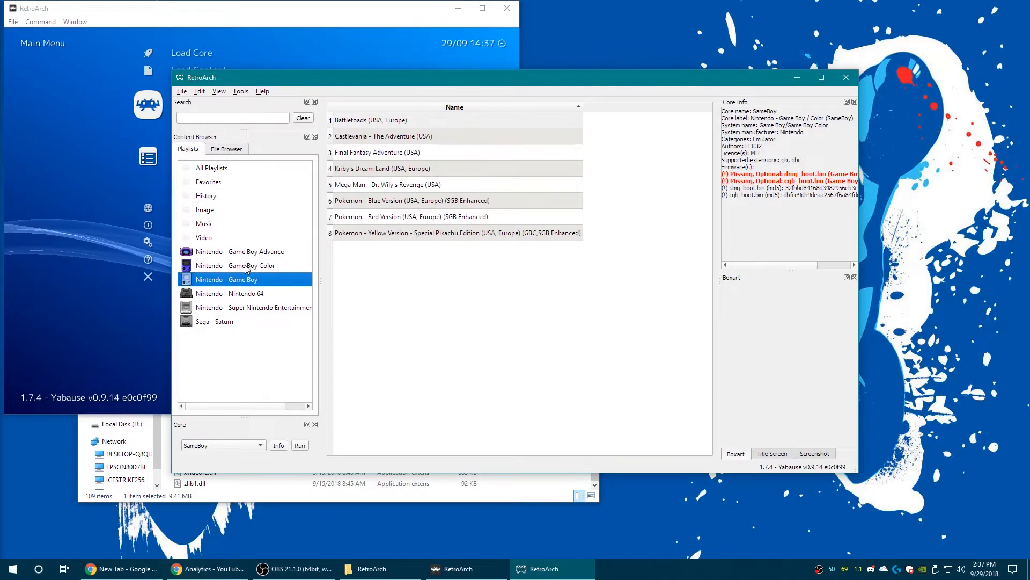
View the Game Boy and Game Boy Color playlists and widen the core info pane.
{"action": "left_click", "coordinate": [236, 265]}
{"action": "left_click", "coordinate": [251, 280]}
{"action": "left_click", "coordinate": [248, 266]}
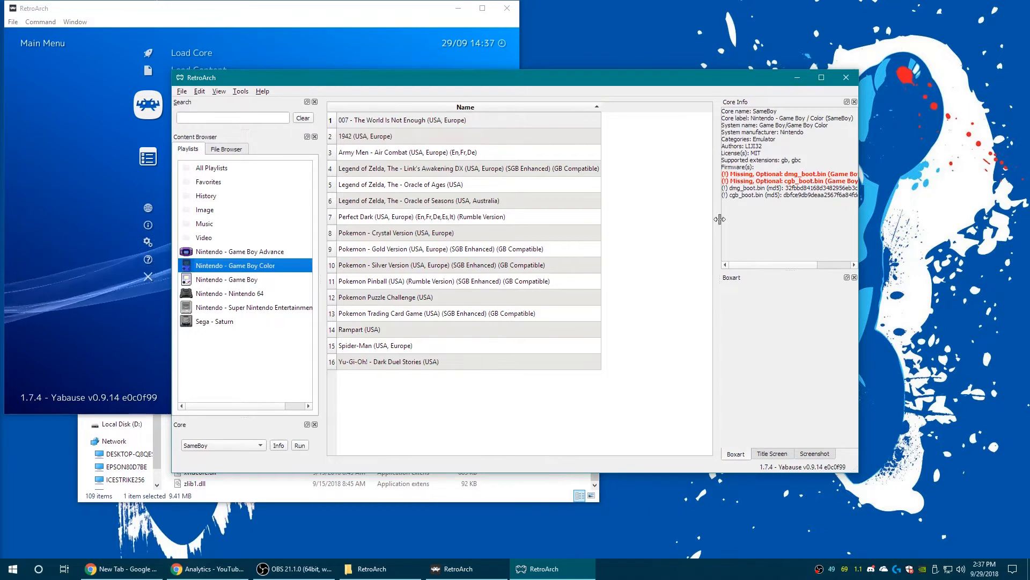
{"action": "left_click_drag", "start_coordinate": [720, 218], "coordinate": [628, 235]}
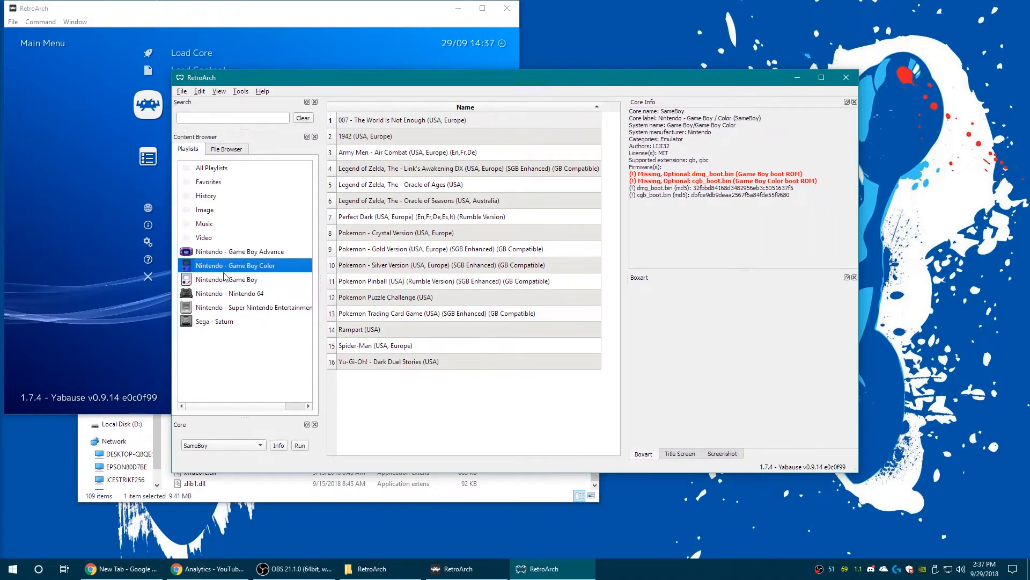
Associate the mGBA core with the Nintendo - Game Boy Advance playlist.
{"action": "left_click", "coordinate": [224, 252]}
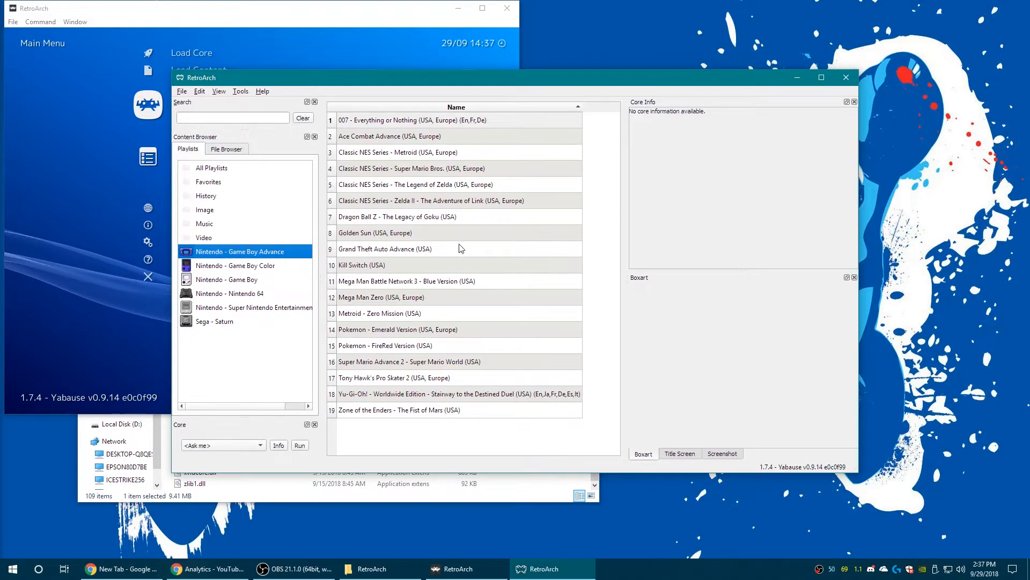
{"action": "right_click", "coordinate": [234, 256]}
{"action": "mouse_move", "coordinate": [289, 310]}
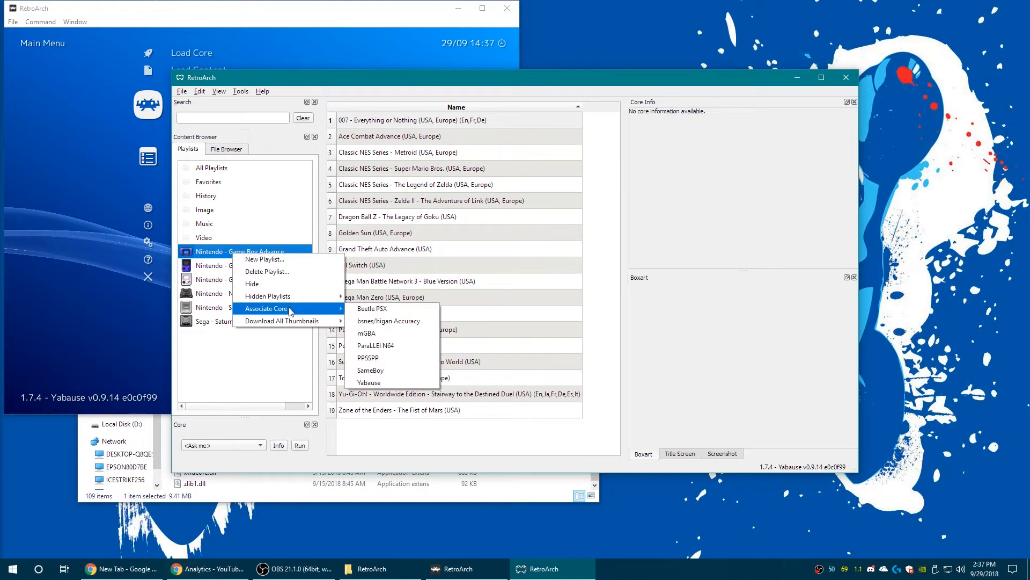
{"action": "left_click", "coordinate": [399, 334]}
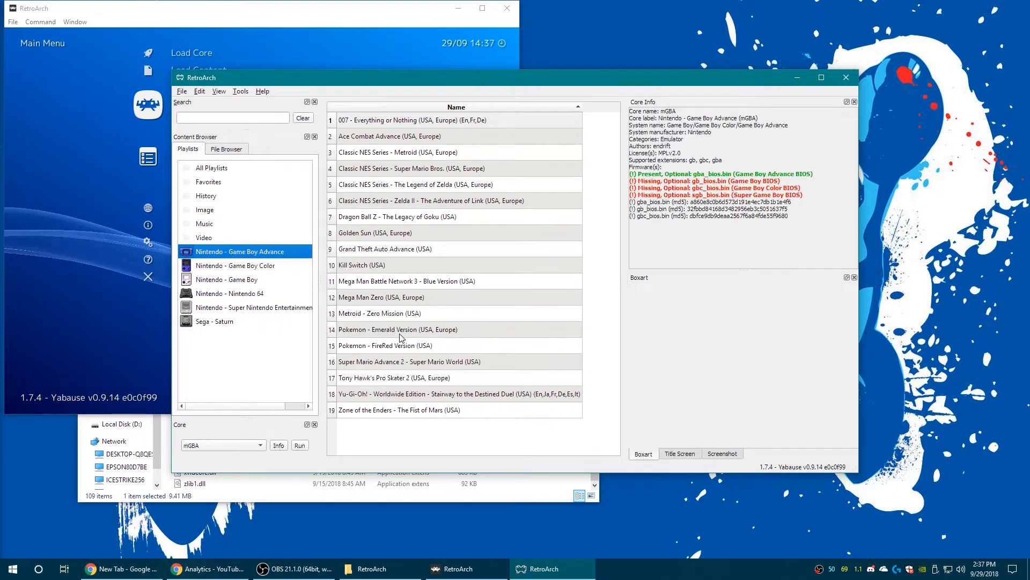
Check which cores are assigned to the Game Boy Advance, Game Boy Color and Game Boy playlists.
{"action": "left_click", "coordinate": [259, 264]}
{"action": "left_click", "coordinate": [302, 252]}
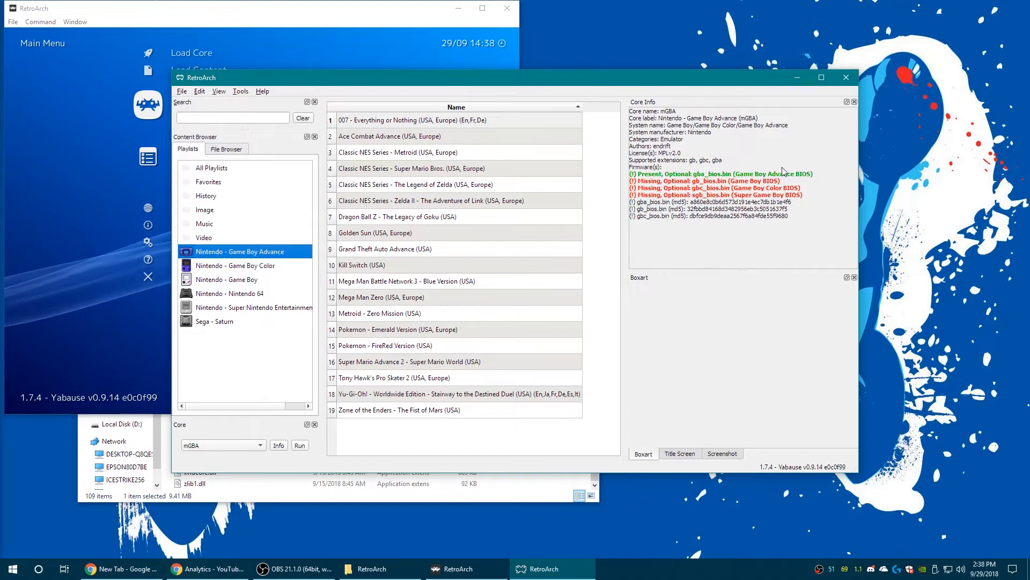
{"action": "left_click", "coordinate": [244, 268]}
{"action": "left_click", "coordinate": [245, 279]}
Associate the ParaLLEl N64 core with the Nintendo - Nintendo 64 playlist.
{"action": "left_click", "coordinate": [244, 293]}
{"action": "right_click", "coordinate": [244, 293]}
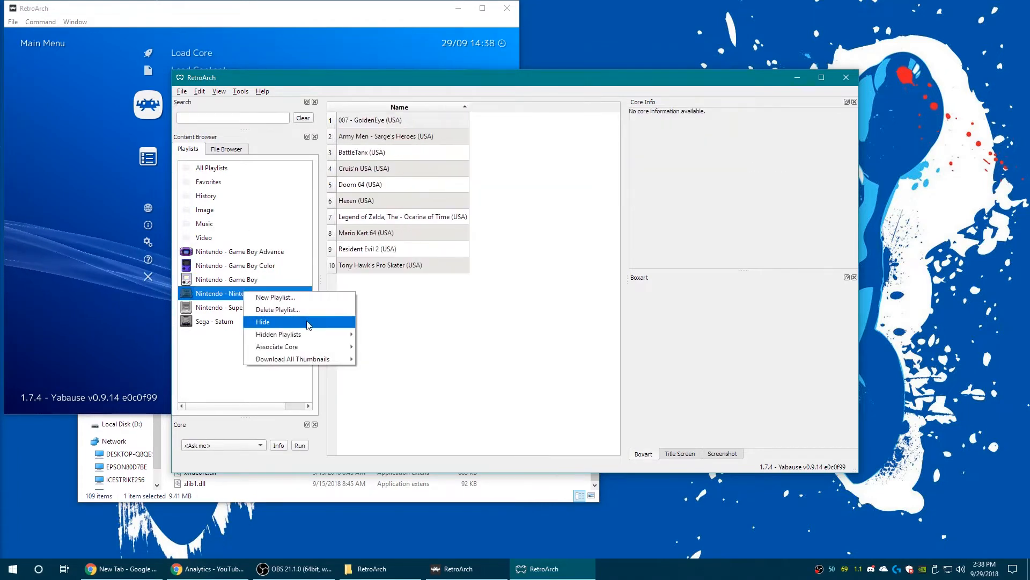
{"action": "mouse_move", "coordinate": [340, 349]}
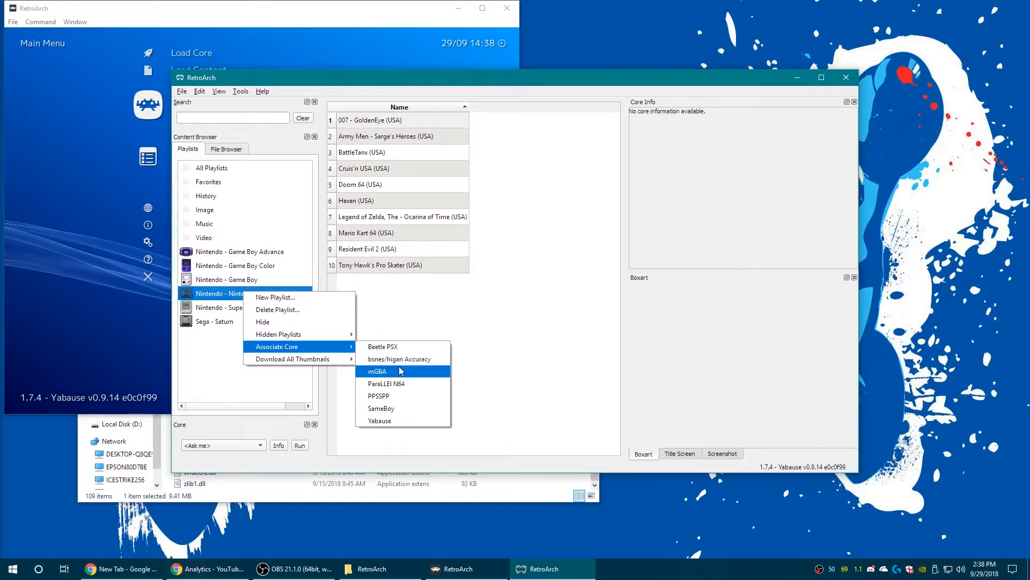
{"action": "left_click", "coordinate": [405, 384]}
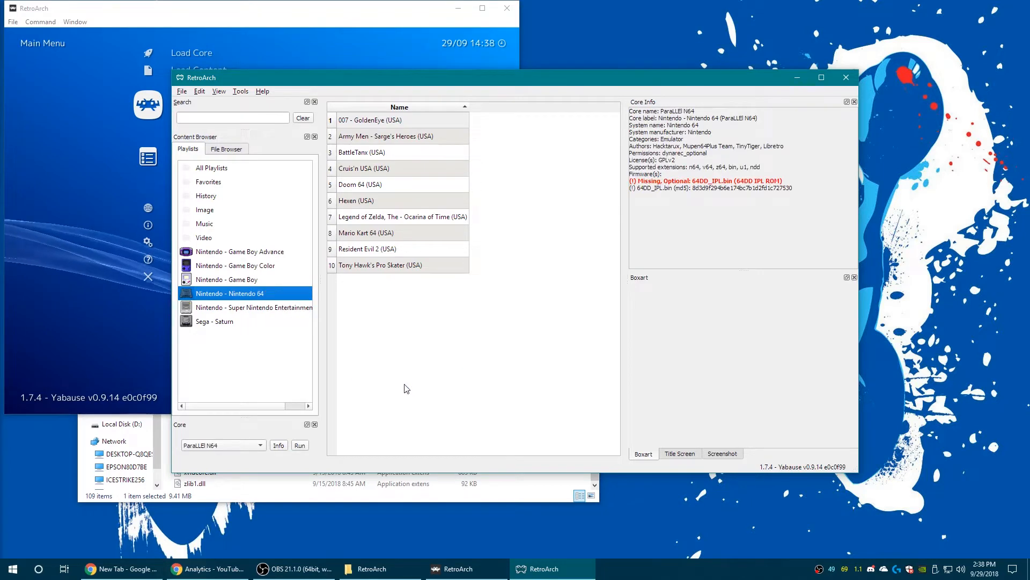
Associate the bsnes/higan Accuracy core with the Nintendo - Super Nintendo Entertainment System playlist and review its firmware list.
{"action": "left_click", "coordinate": [226, 310]}
{"action": "right_click", "coordinate": [227, 310]}
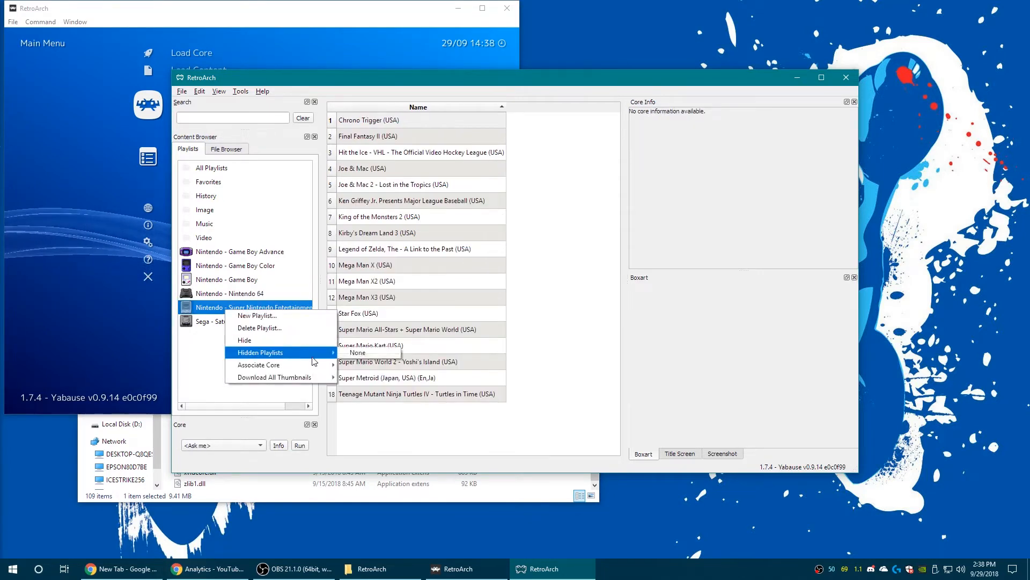
{"action": "mouse_move", "coordinate": [322, 368]}
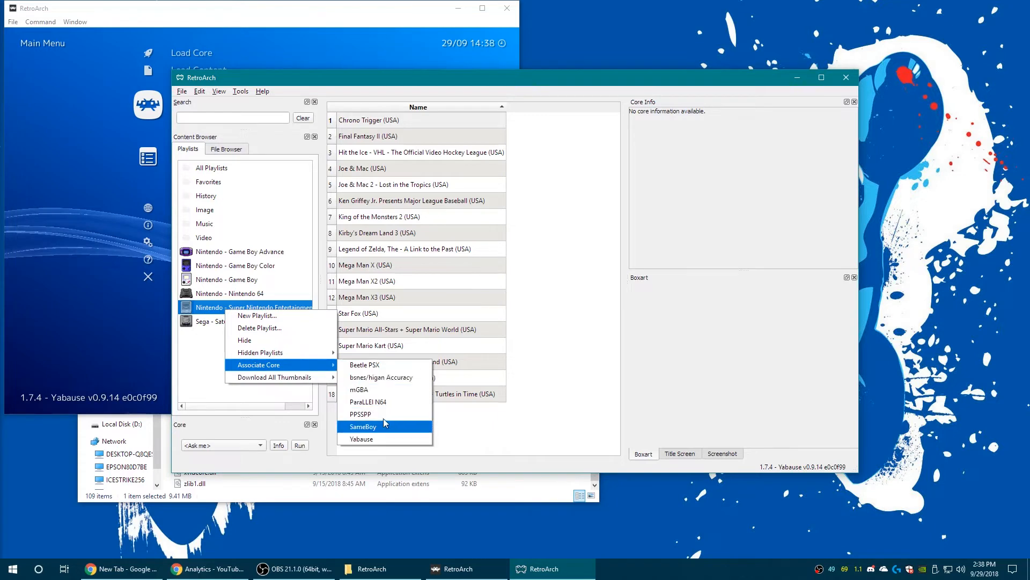
{"action": "left_click", "coordinate": [387, 378]}
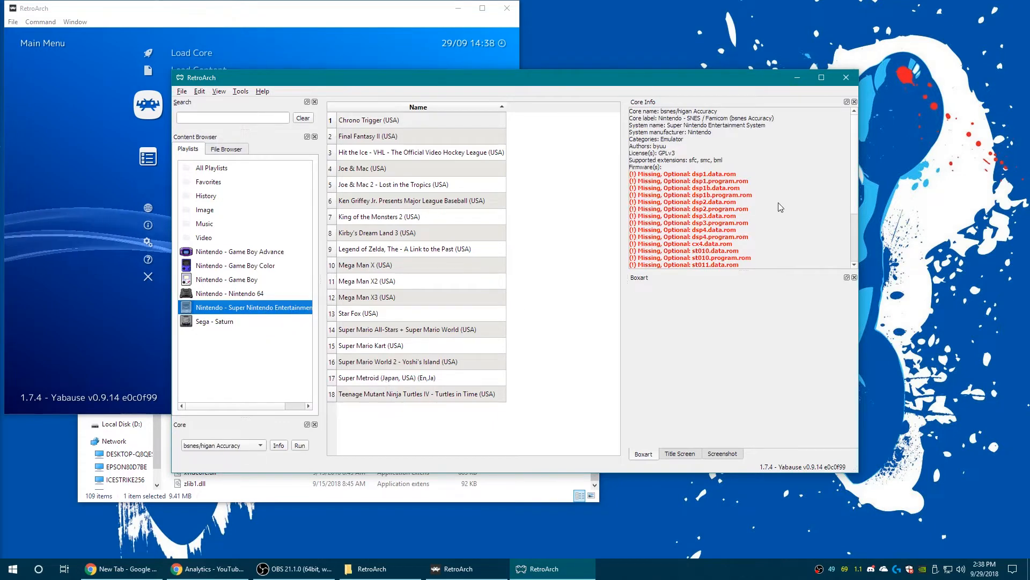
{"action": "scroll", "coordinate": [773, 212], "scroll_direction": "down", "scroll_amount": 4}
{"action": "scroll", "coordinate": [748, 230], "scroll_direction": "up", "scroll_amount": 3}
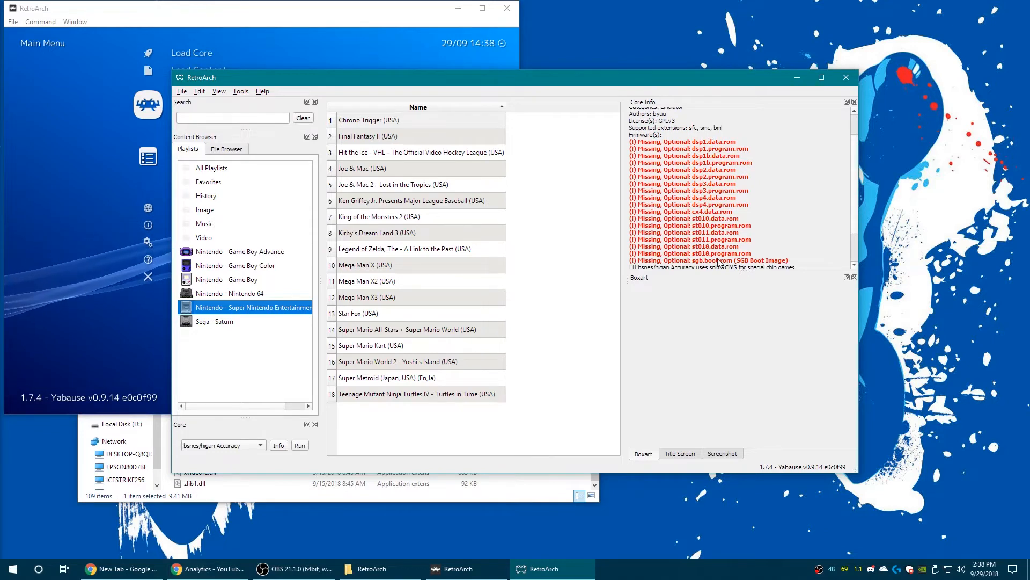
View the Sega - Saturn playlist and the firmware information of its assigned core.
{"action": "left_click", "coordinate": [198, 322]}
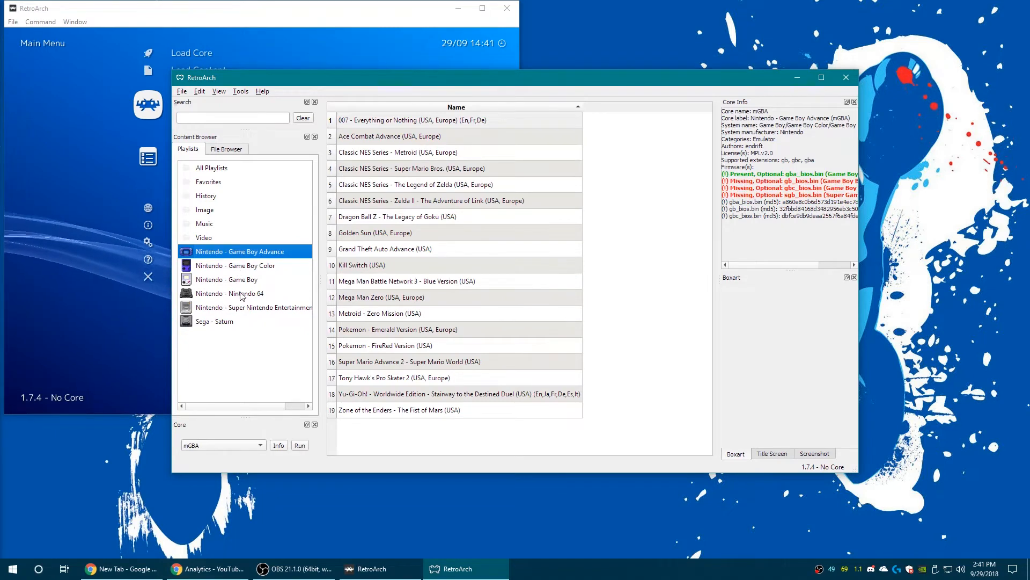
{"action": "left_click", "coordinate": [242, 321]}
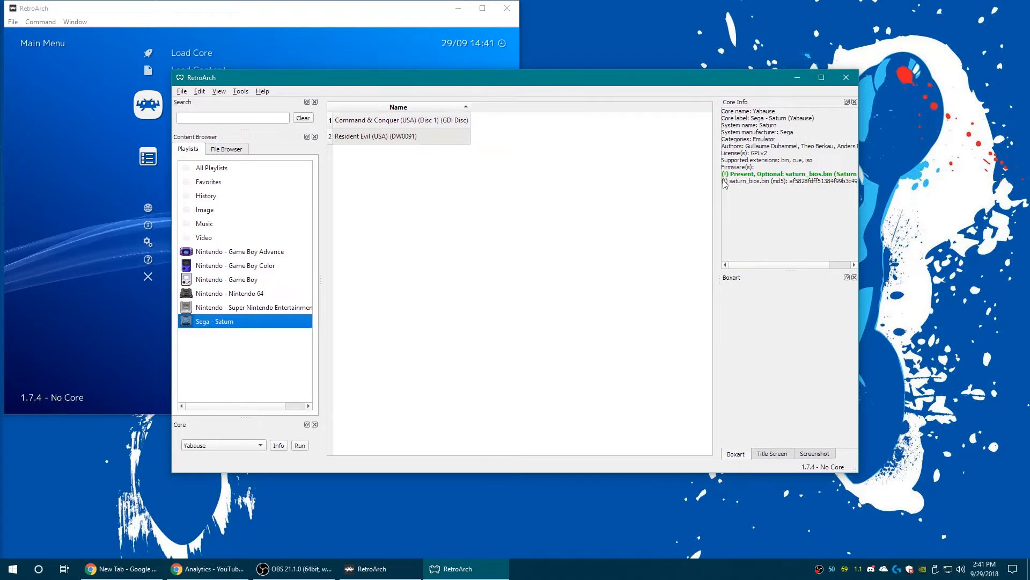
{"action": "left_click", "coordinate": [400, 124]}
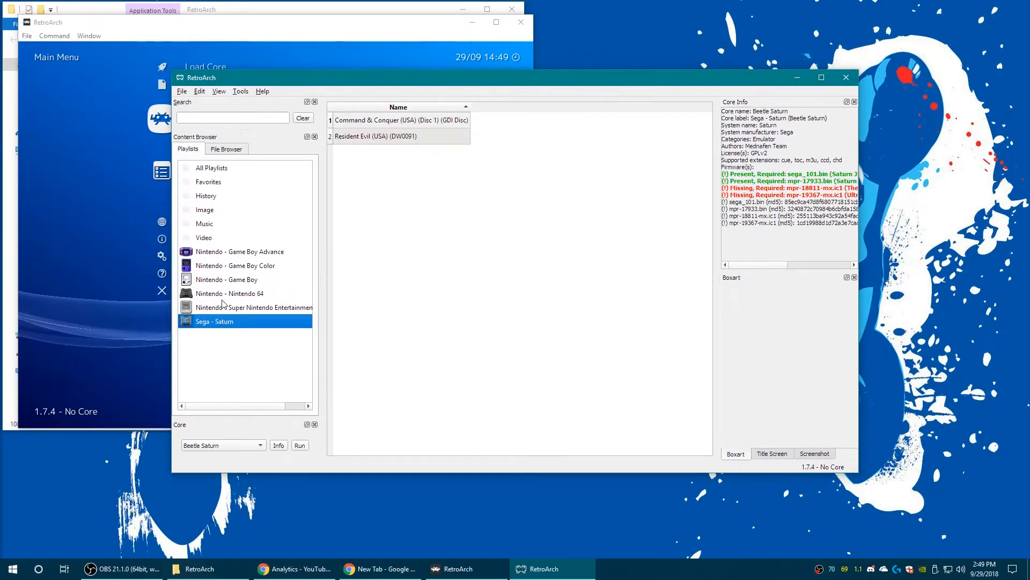
Review the assigned core and firmware status of each Nintendo playlist, ending on the Sega - Saturn playlist.
{"action": "key", "text": "Up"}
{"action": "key", "text": "Up"}
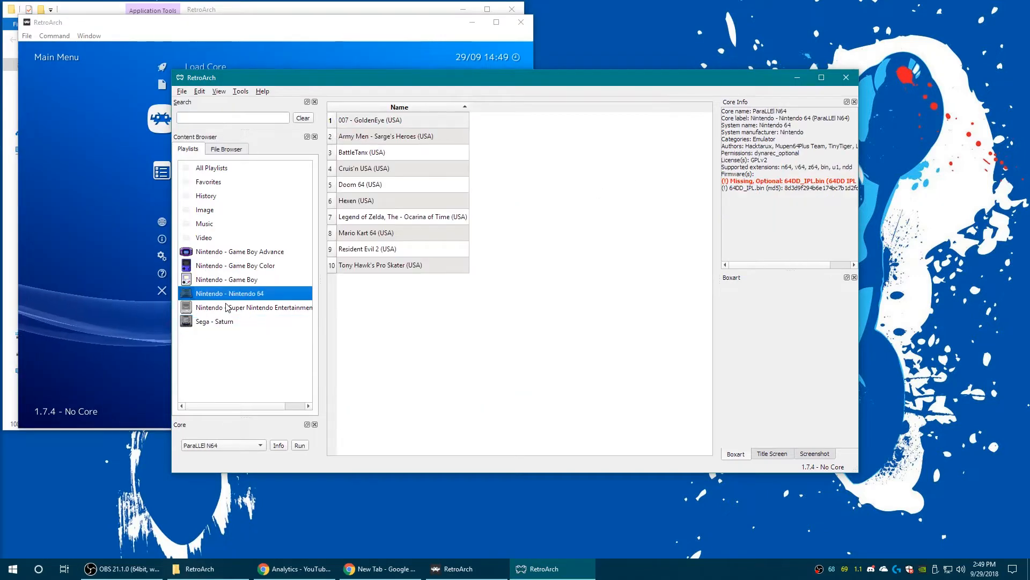
{"action": "key", "text": "Down"}
{"action": "left_click", "coordinate": [225, 321]}
{"action": "left_click", "coordinate": [231, 293]}
{"action": "left_click", "coordinate": [236, 279]}
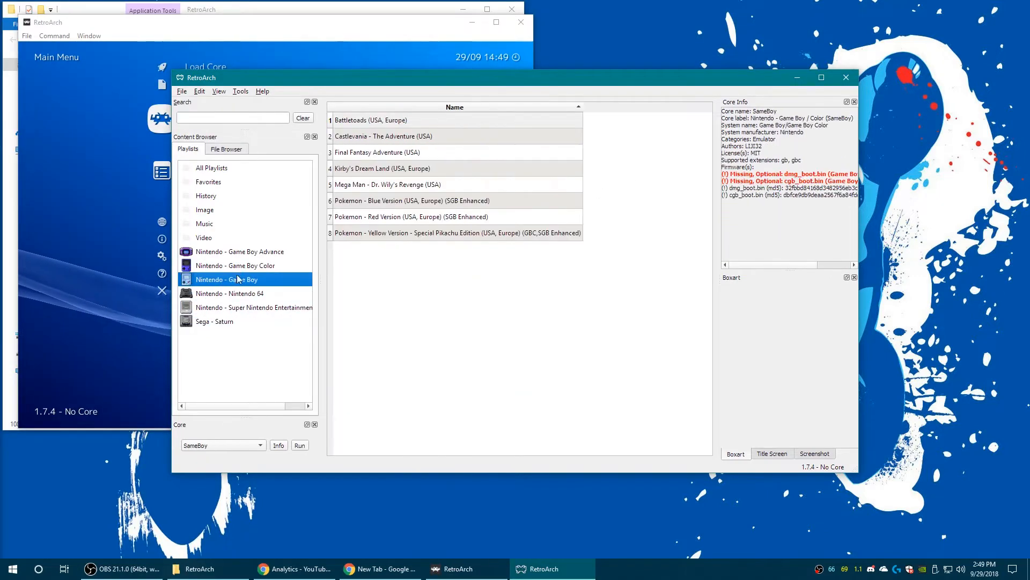
{"action": "left_click", "coordinate": [238, 265]}
{"action": "left_click", "coordinate": [241, 256]}
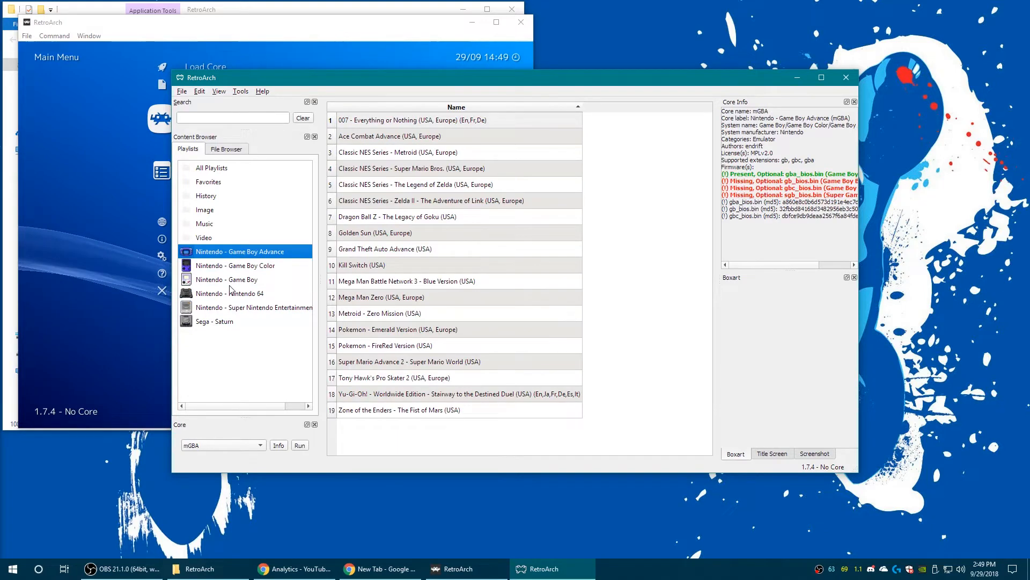
{"action": "left_click", "coordinate": [230, 308]}
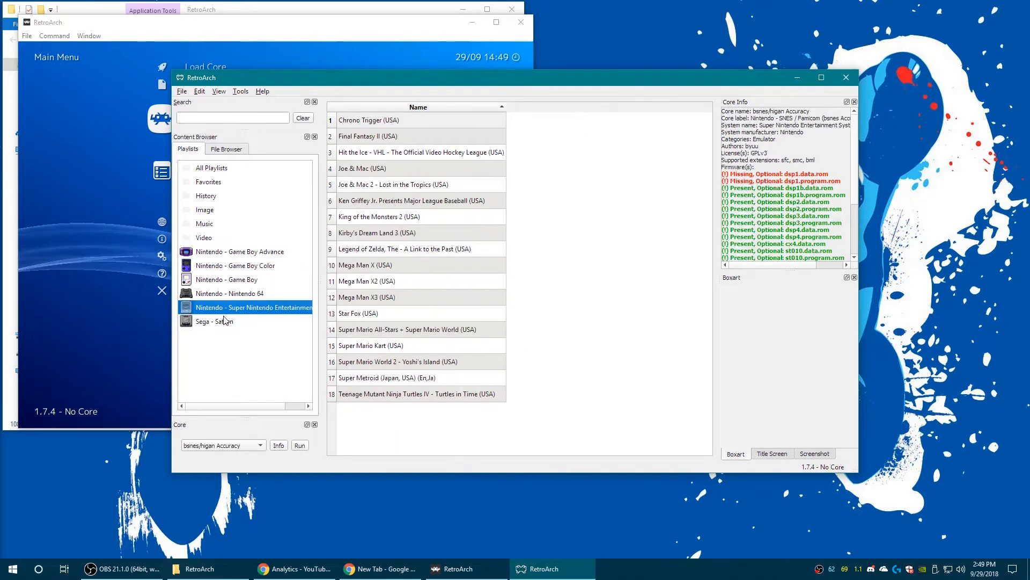
{"action": "left_click", "coordinate": [226, 322]}
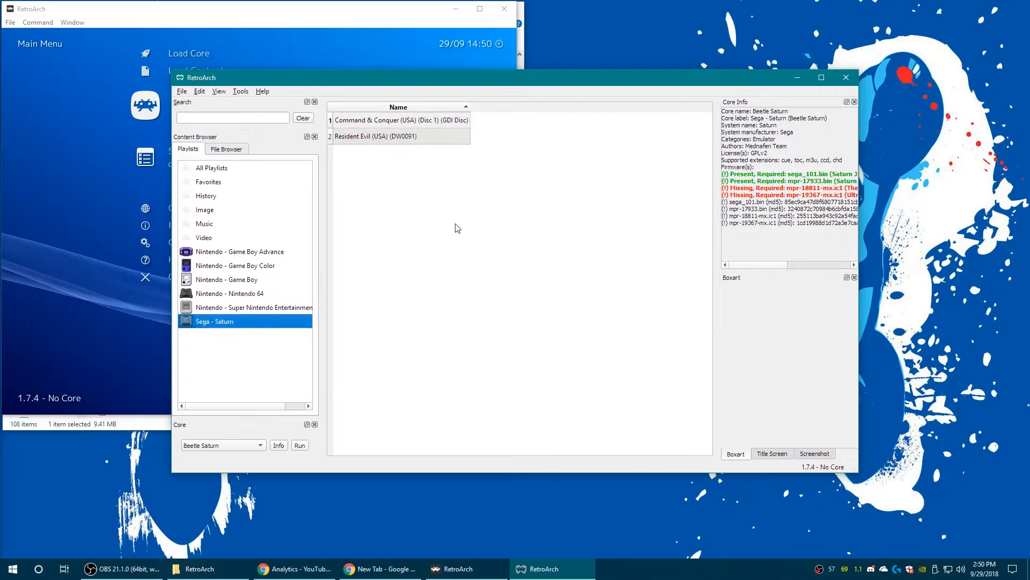
Start adding files to the Sega - Saturn playlist and browse to the D:\Games\Saturn folder.
{"action": "right_click", "coordinate": [409, 193]}
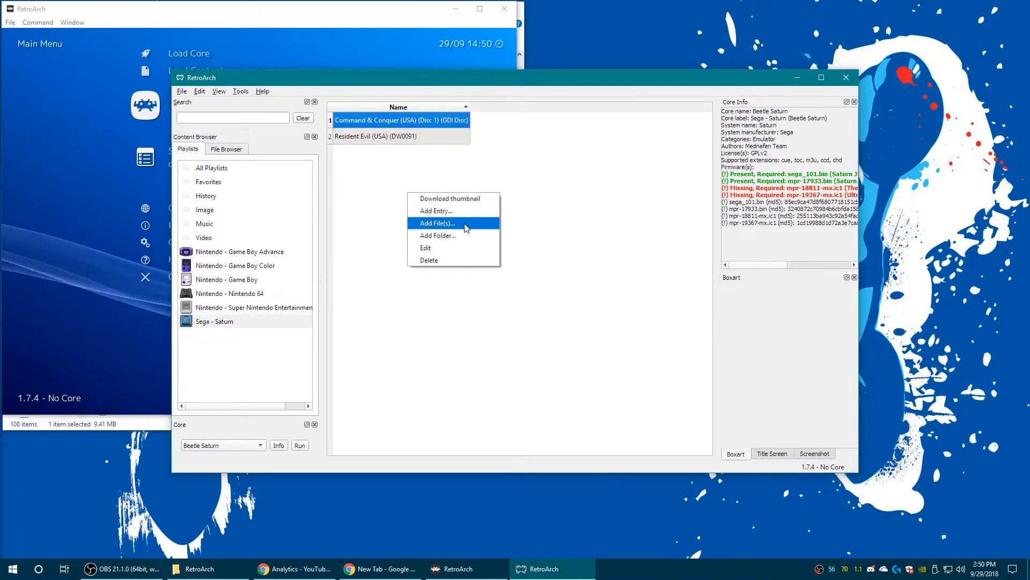
{"action": "left_click", "coordinate": [464, 223]}
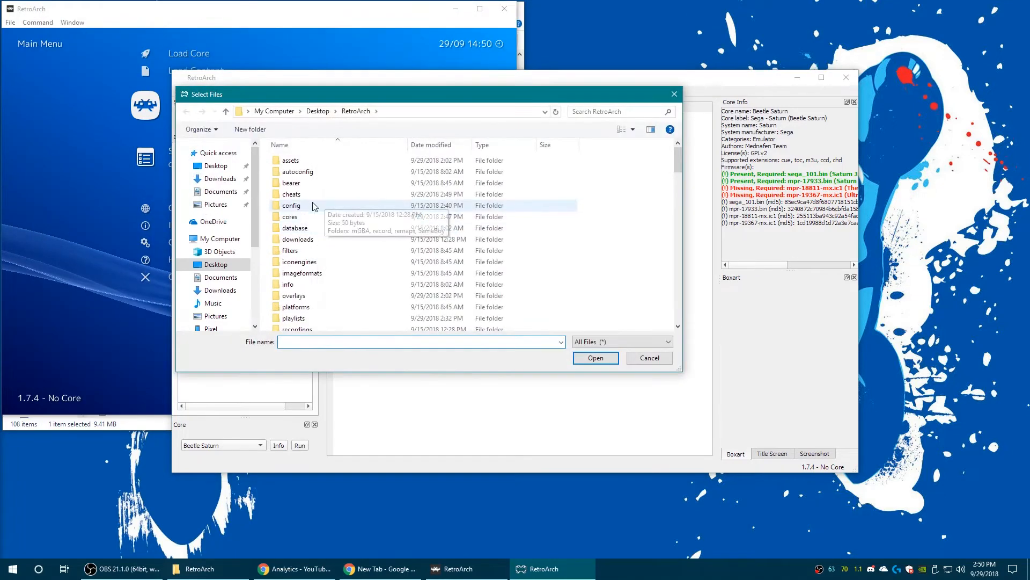
{"action": "scroll", "coordinate": [220, 305], "scroll_direction": "down", "scroll_amount": 2}
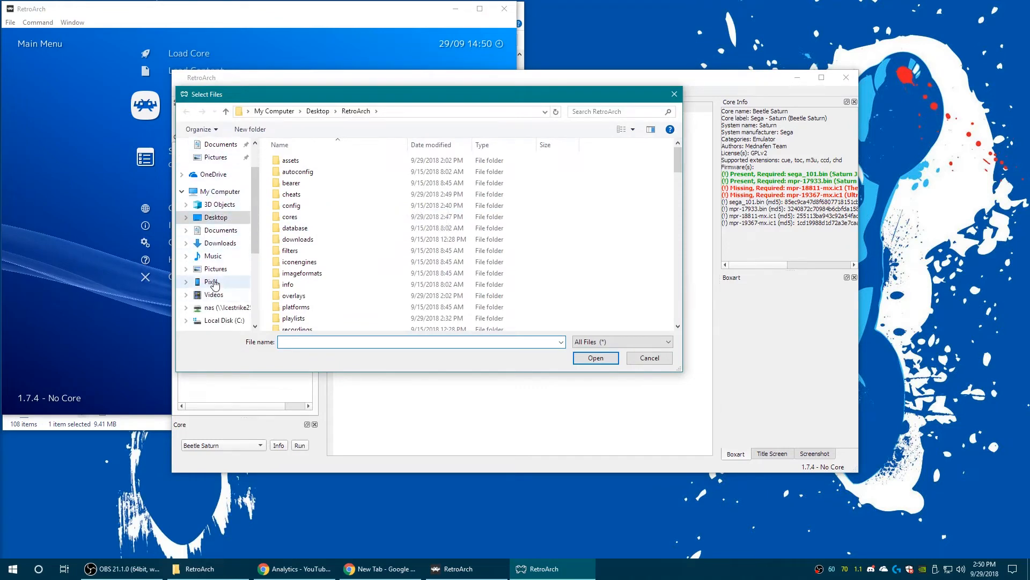
{"action": "left_click", "coordinate": [224, 307]}
{"action": "double_click", "coordinate": [289, 182]}
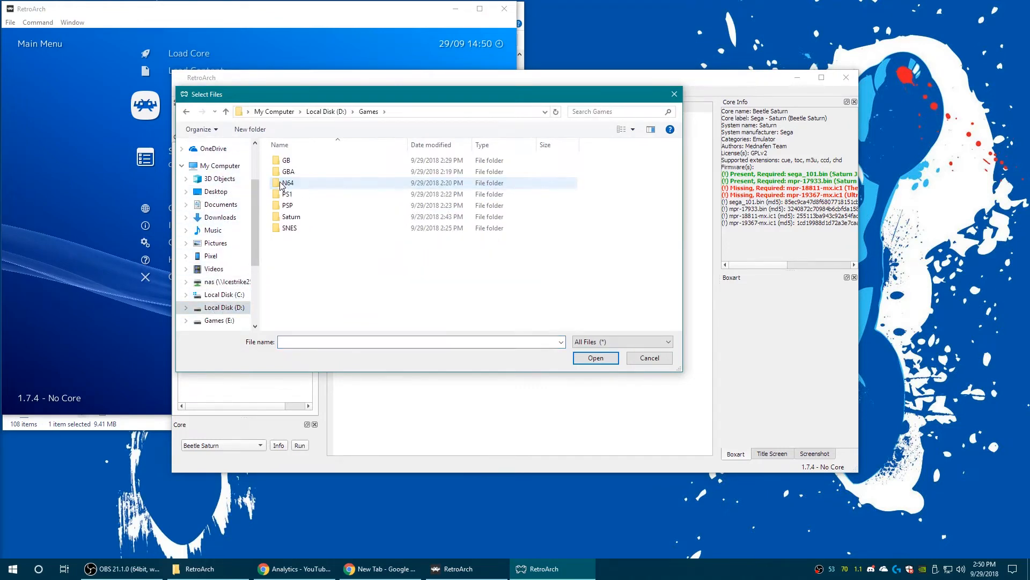
{"action": "double_click", "coordinate": [289, 216]}
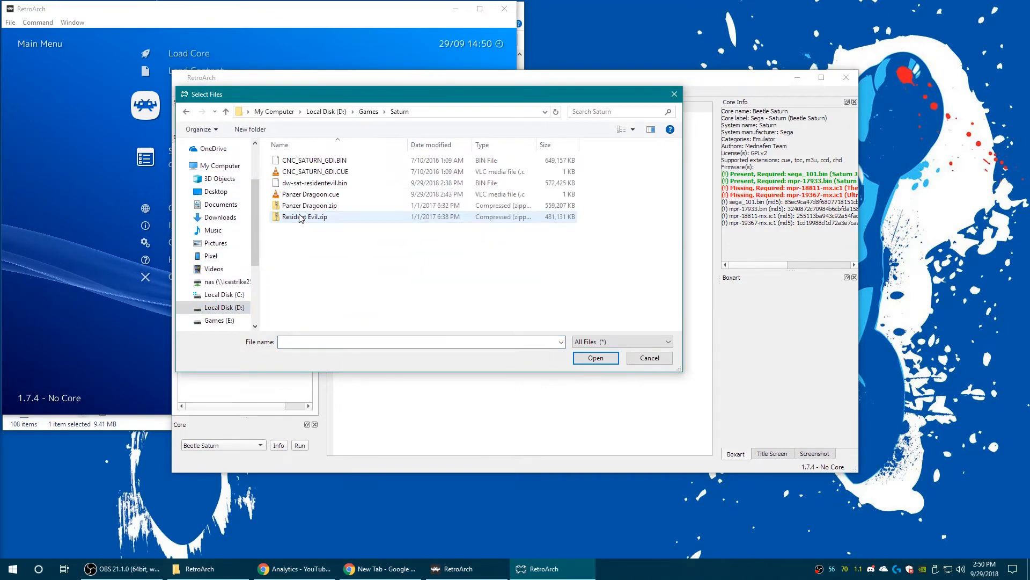
Extract Panzer Dragoon.zip with 7-Zip into the Saturn folder, replacing the existing Panzer Dragoon.cue.
{"action": "left_click", "coordinate": [332, 208]}
{"action": "right_click", "coordinate": [332, 209]}
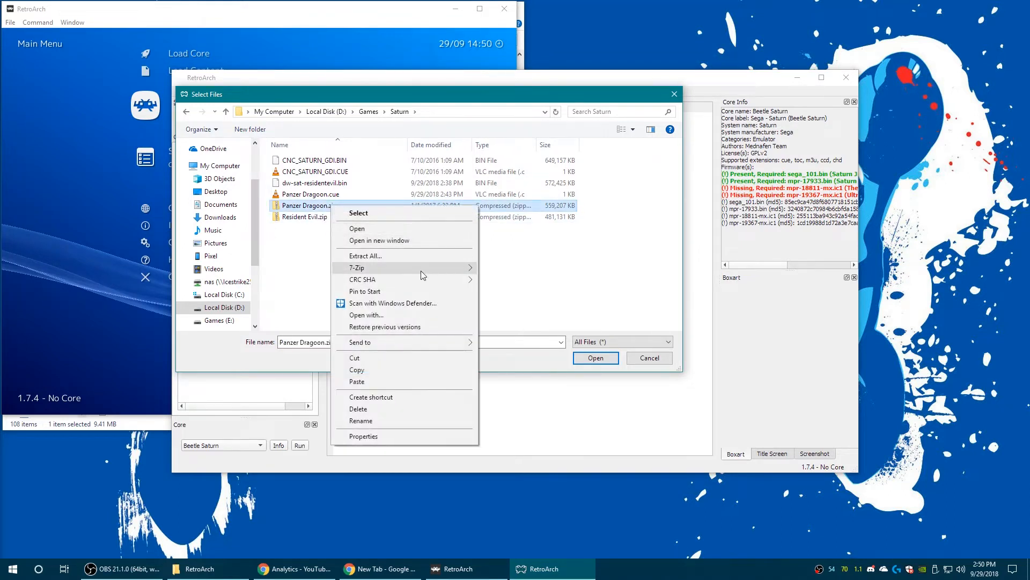
{"action": "mouse_move", "coordinate": [421, 268]}
{"action": "left_click", "coordinate": [545, 310]}
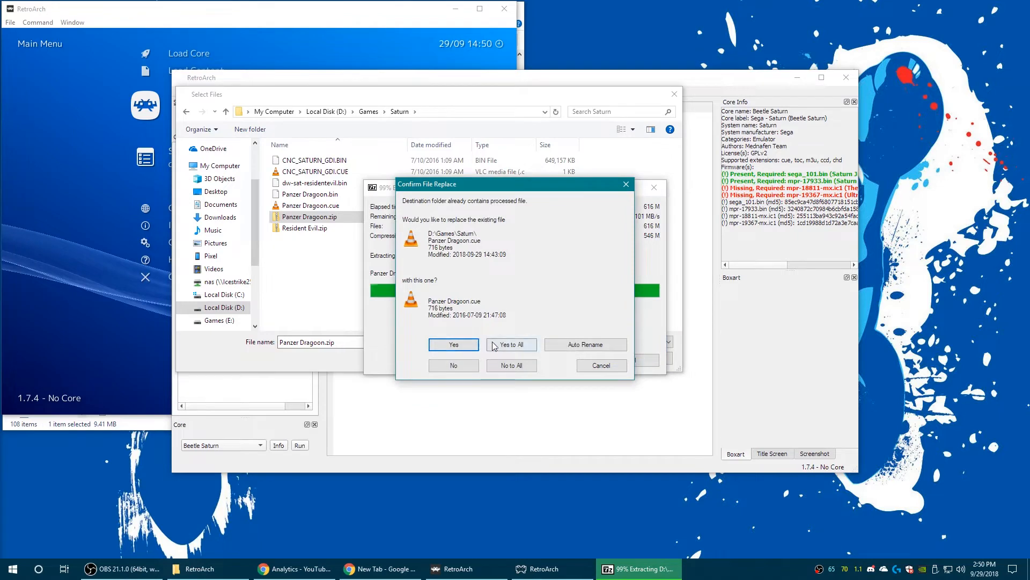
{"action": "left_click", "coordinate": [494, 346]}
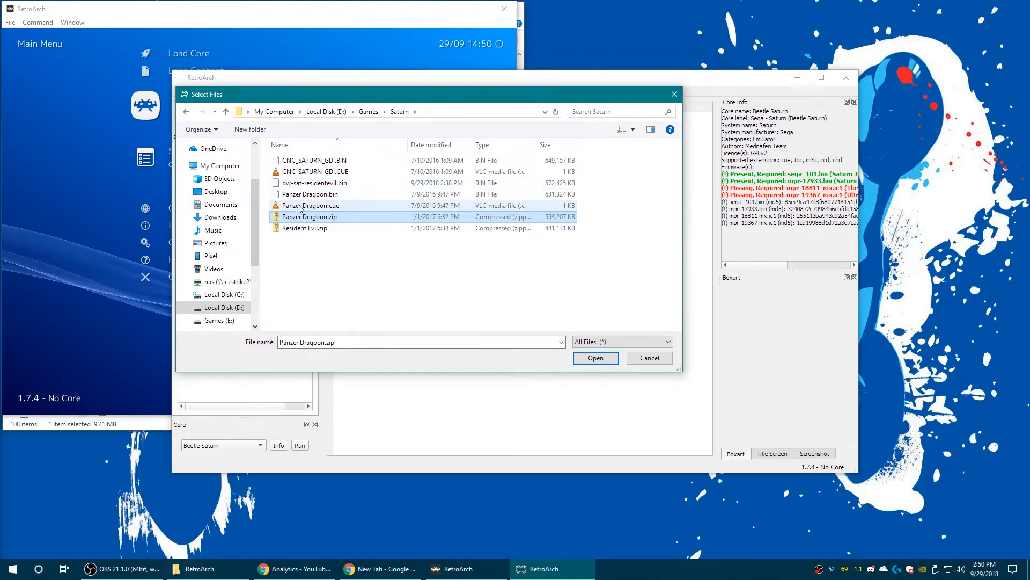
Add Panzer Dragoon.cue to the Saturn playlist with the Beetle Saturn core and the Sega - Saturn database.
{"action": "double_click", "coordinate": [327, 205]}
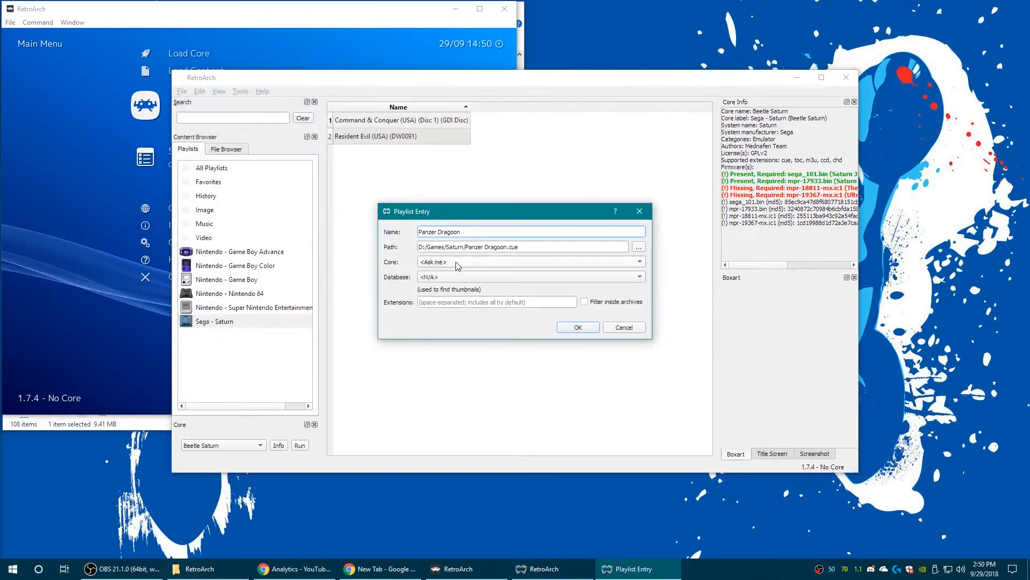
{"action": "left_click", "coordinate": [500, 263]}
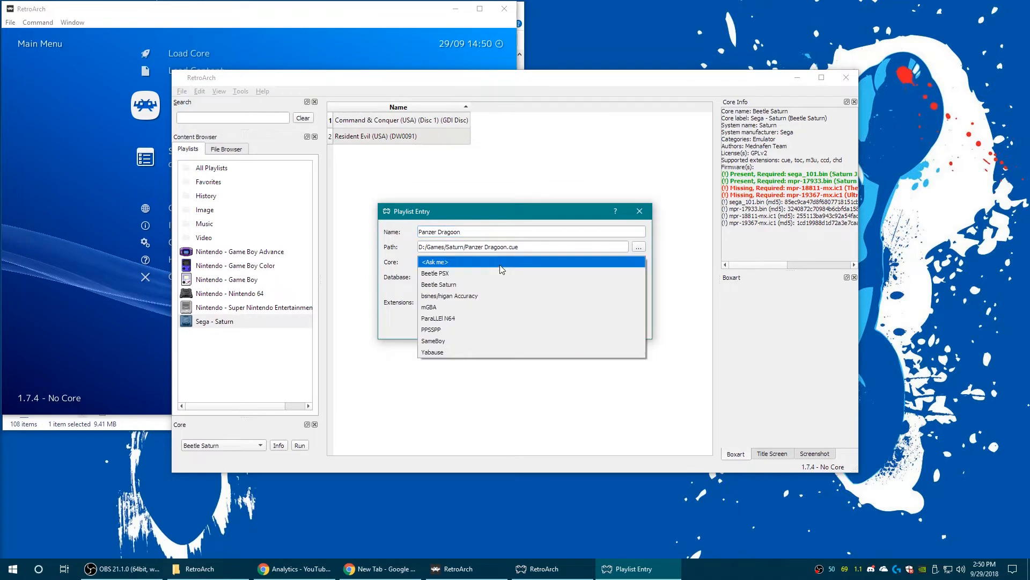
{"action": "left_click", "coordinate": [469, 289]}
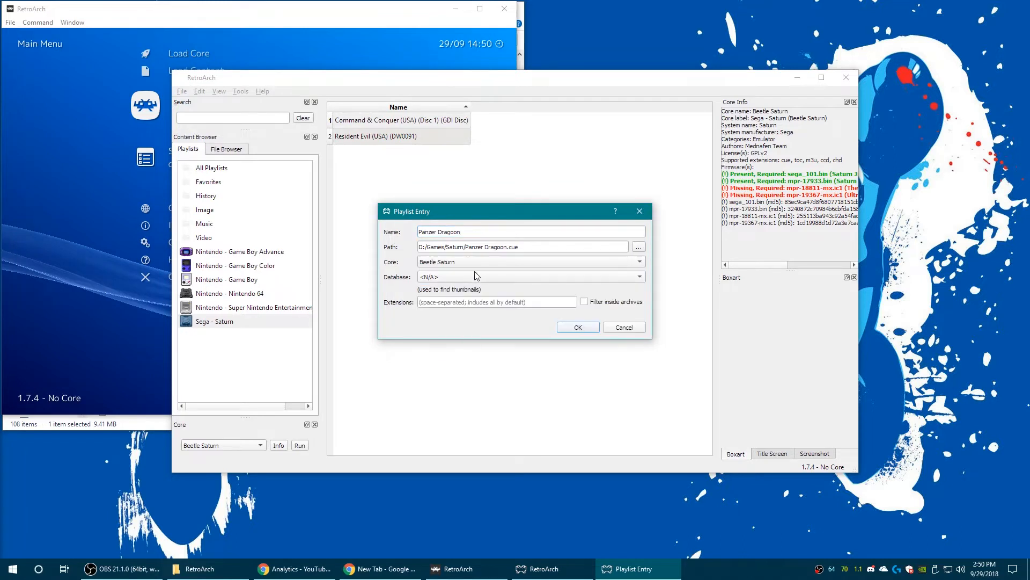
{"action": "left_click", "coordinate": [468, 277]}
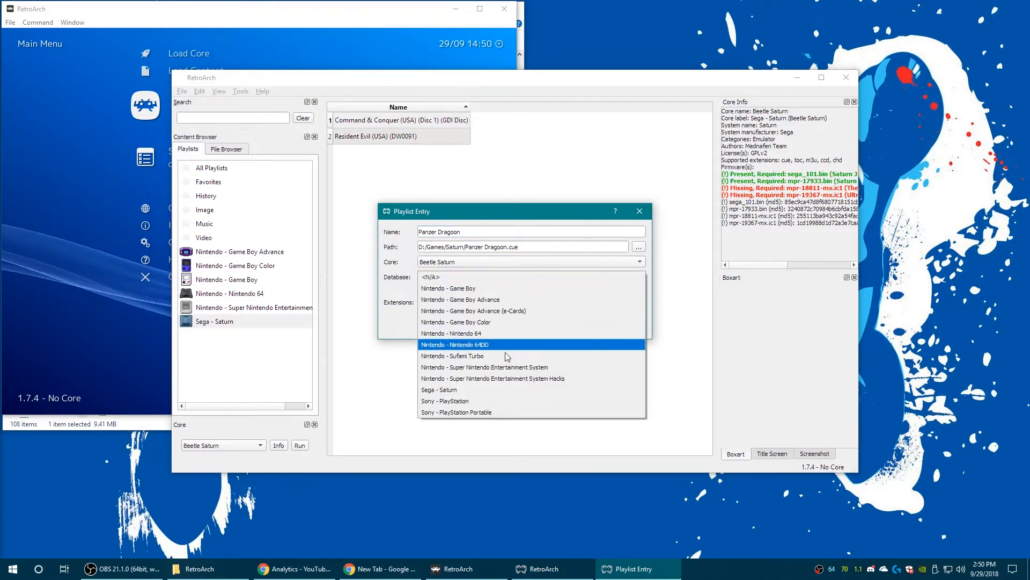
{"action": "left_click", "coordinate": [479, 391]}
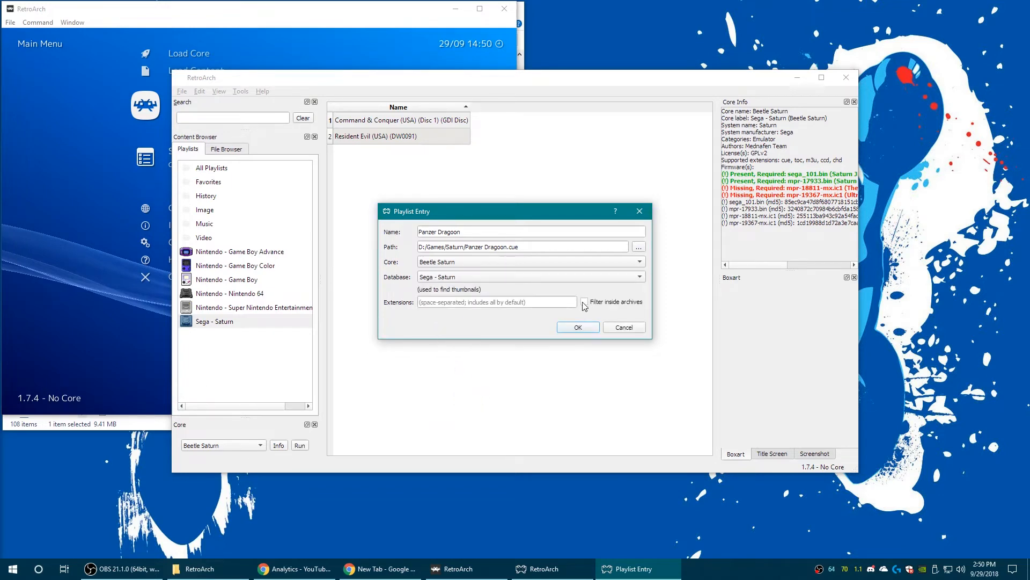
{"action": "left_click", "coordinate": [581, 327]}
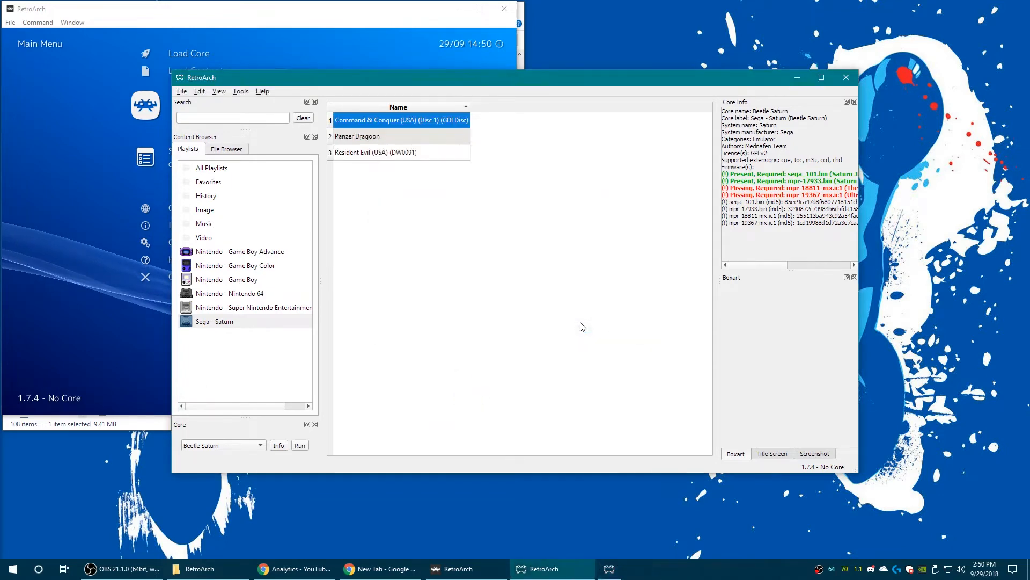
Test-run Panzer Dragoon from the Sega - Saturn playlist and close the game window.
{"action": "left_click", "coordinate": [377, 141]}
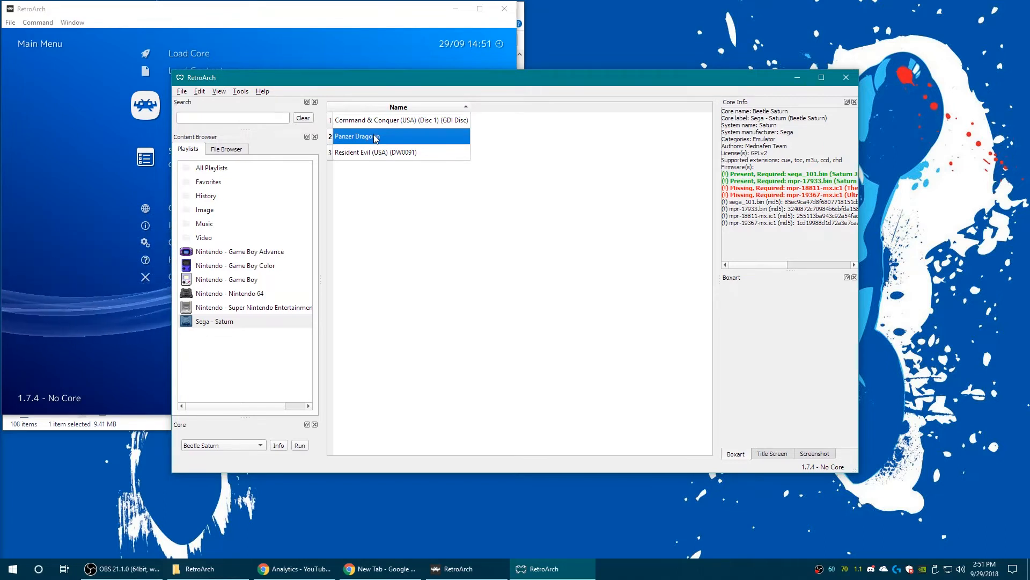
{"action": "left_click", "coordinate": [383, 156]}
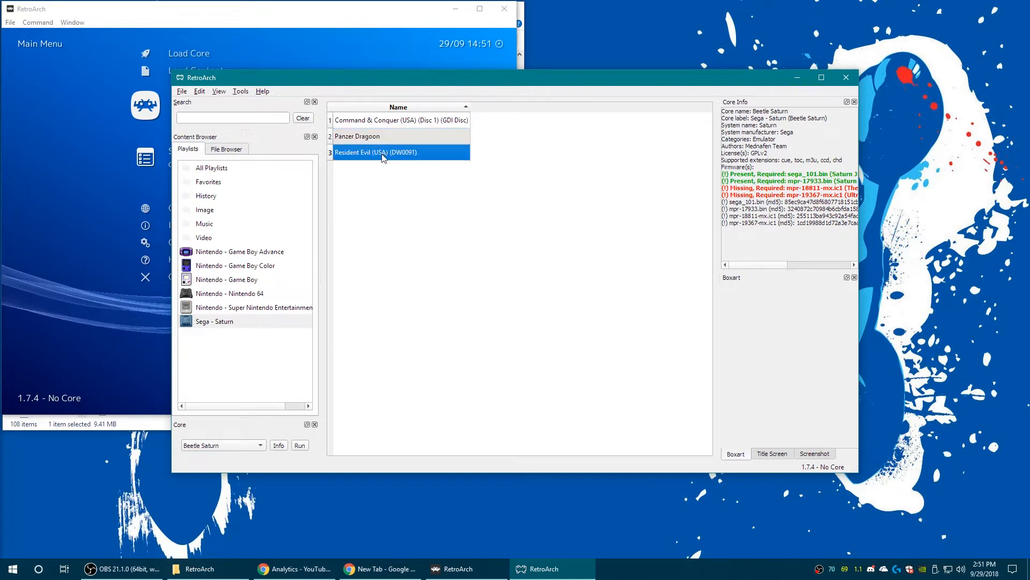
{"action": "double_click", "coordinate": [379, 138]}
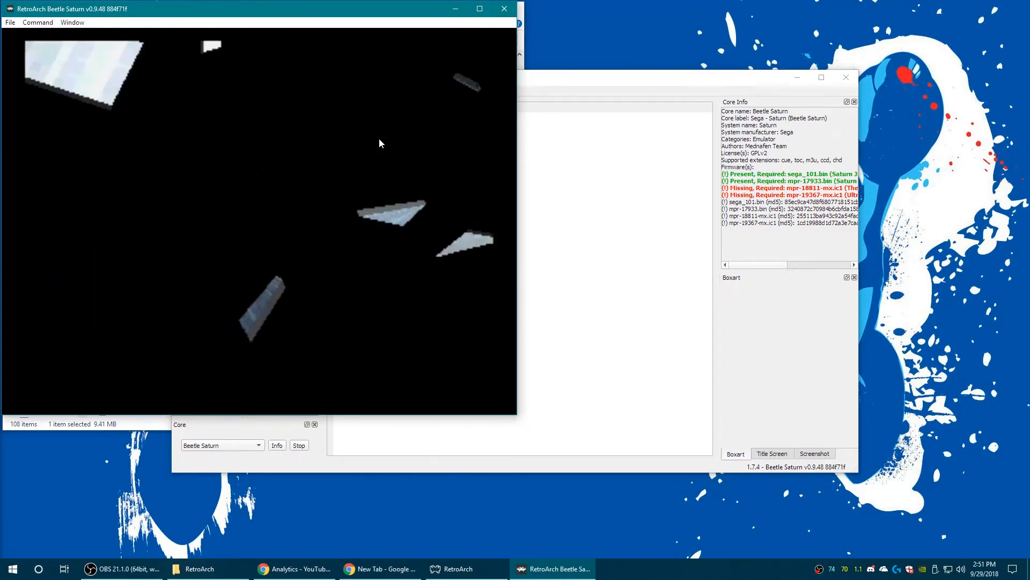
{"action": "left_click", "coordinate": [505, 9]}
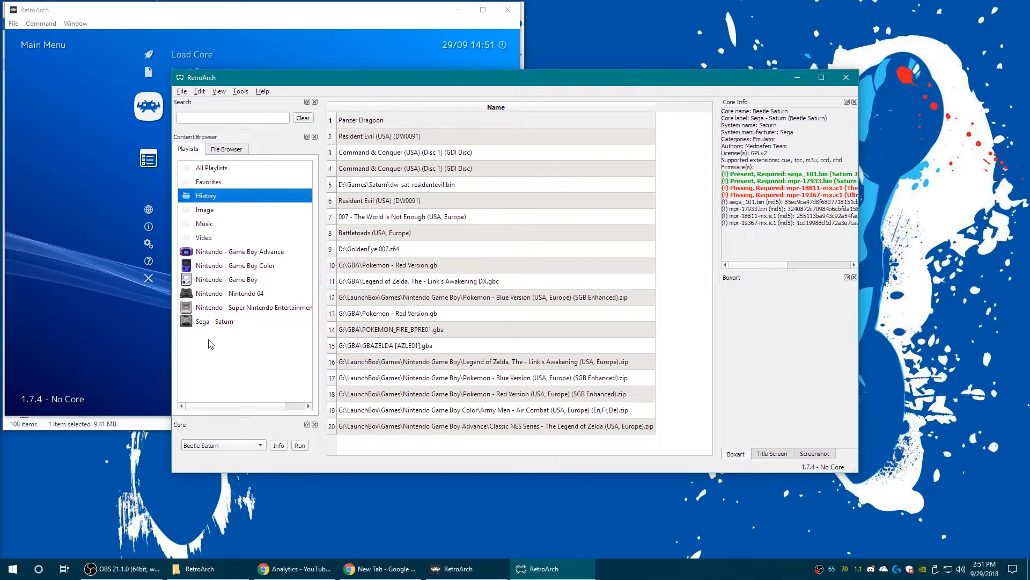
Create a new playlist named "Sony - PlayStation".
{"action": "right_click", "coordinate": [215, 365]}
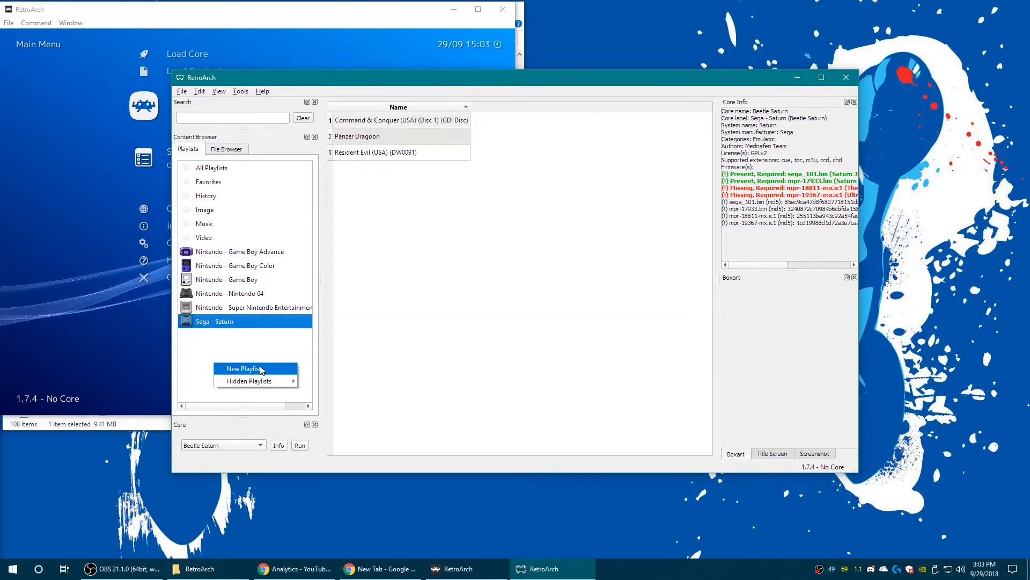
{"action": "left_click", "coordinate": [261, 370]}
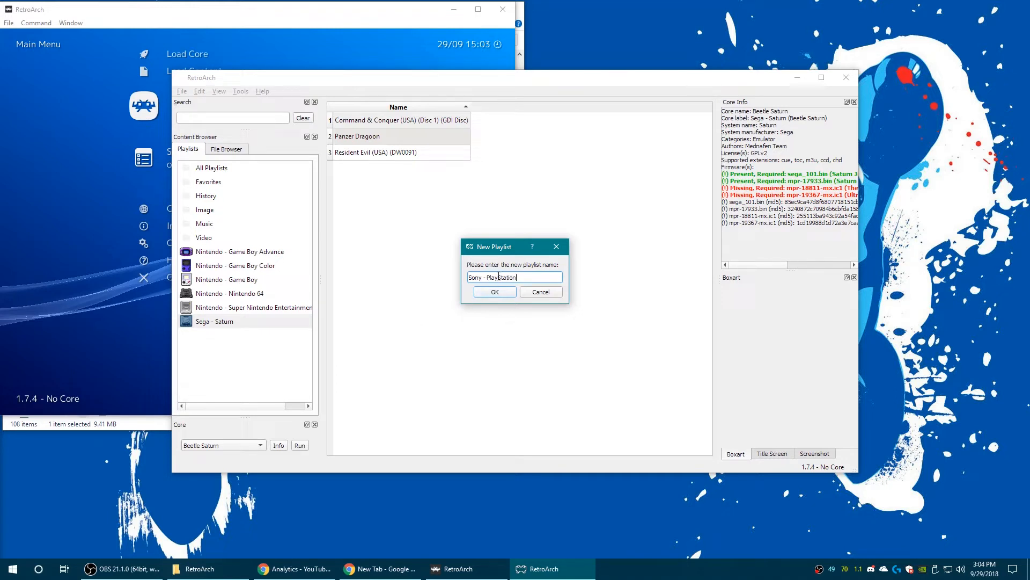
{"action": "left_click", "coordinate": [501, 293]}
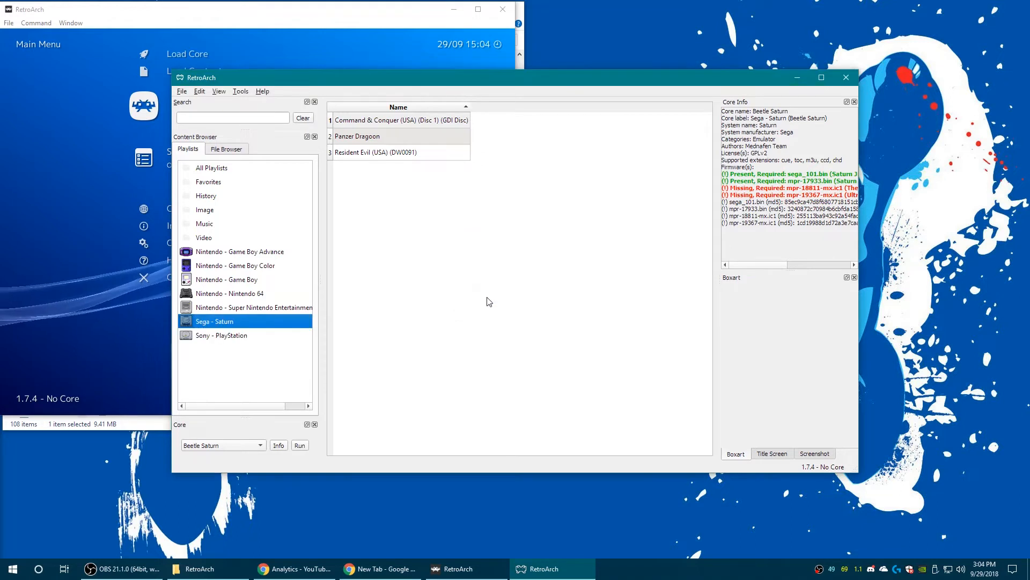
Choose the D:\Games\PS1 folder as content to add to the Sony - PlayStation playlist.
{"action": "left_click", "coordinate": [206, 335]}
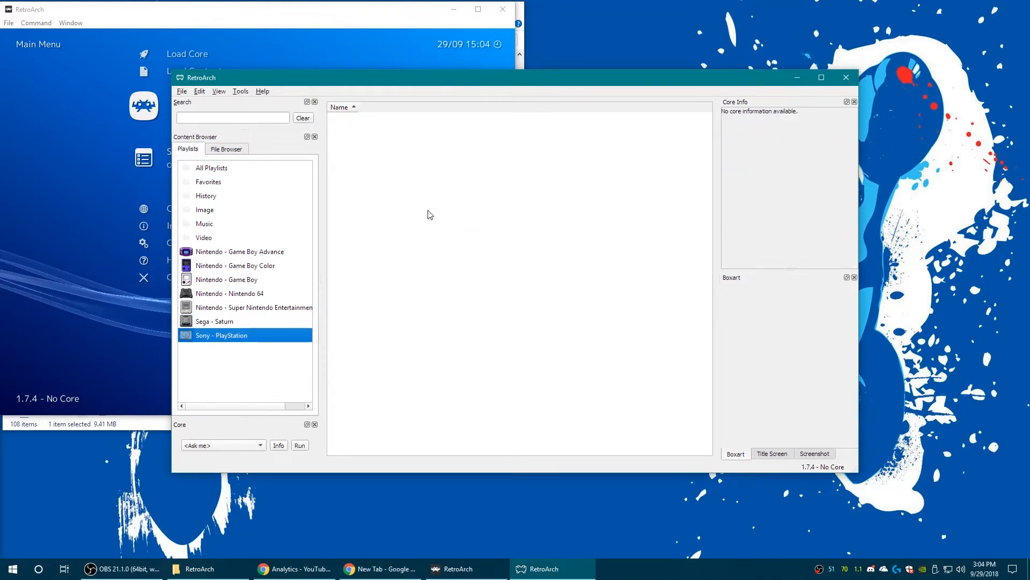
{"action": "right_click", "coordinate": [432, 183]}
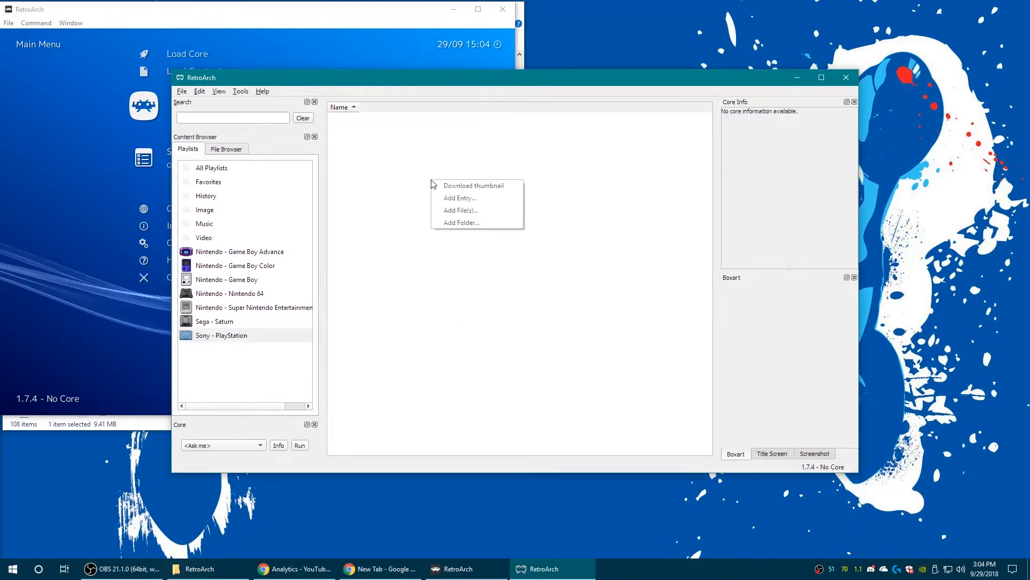
{"action": "left_click", "coordinate": [472, 223]}
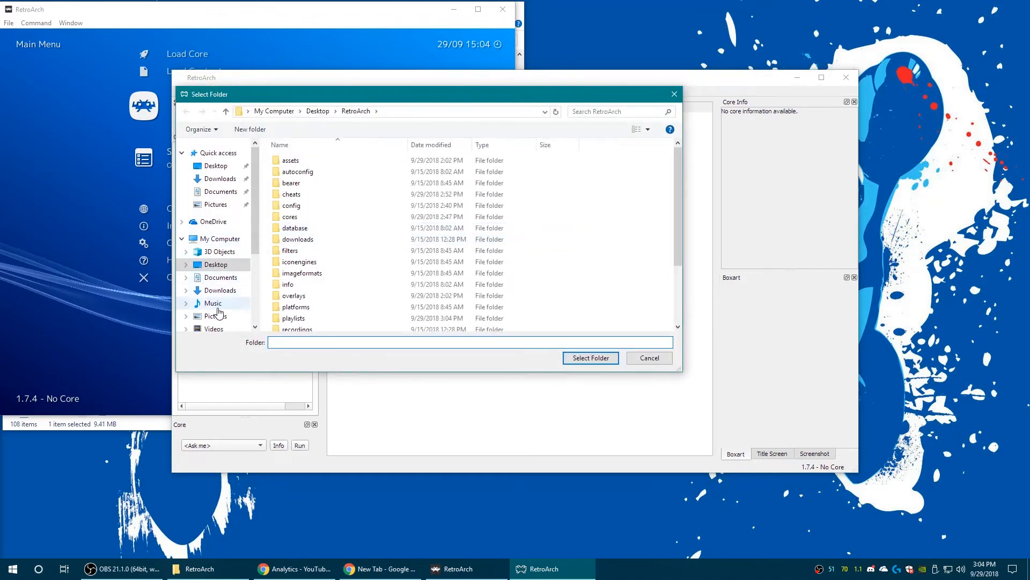
{"action": "scroll", "coordinate": [219, 311], "scroll_direction": "down", "scroll_amount": 2}
{"action": "left_click", "coordinate": [215, 308]}
{"action": "double_click", "coordinate": [310, 184]}
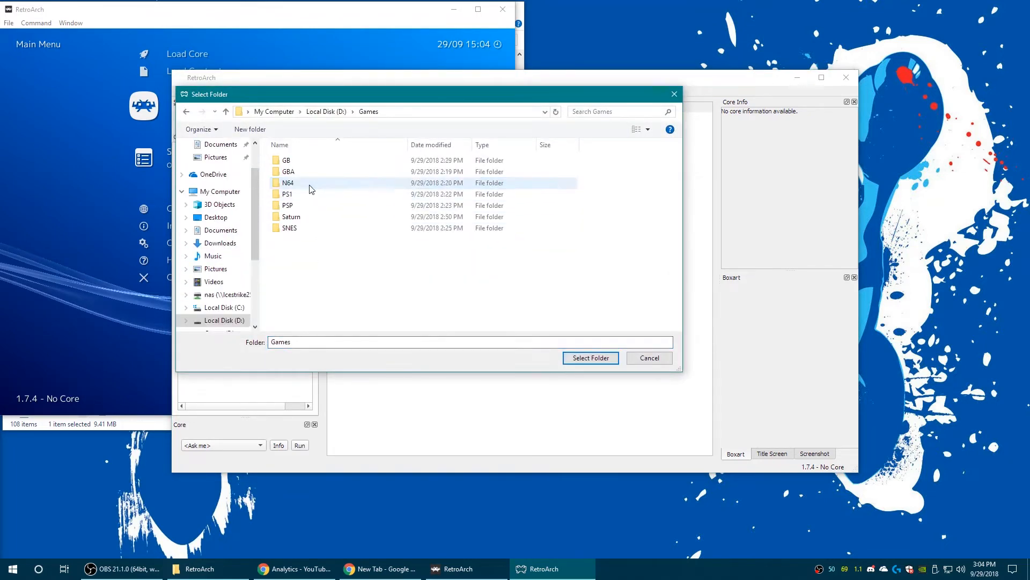
{"action": "left_click", "coordinate": [299, 195]}
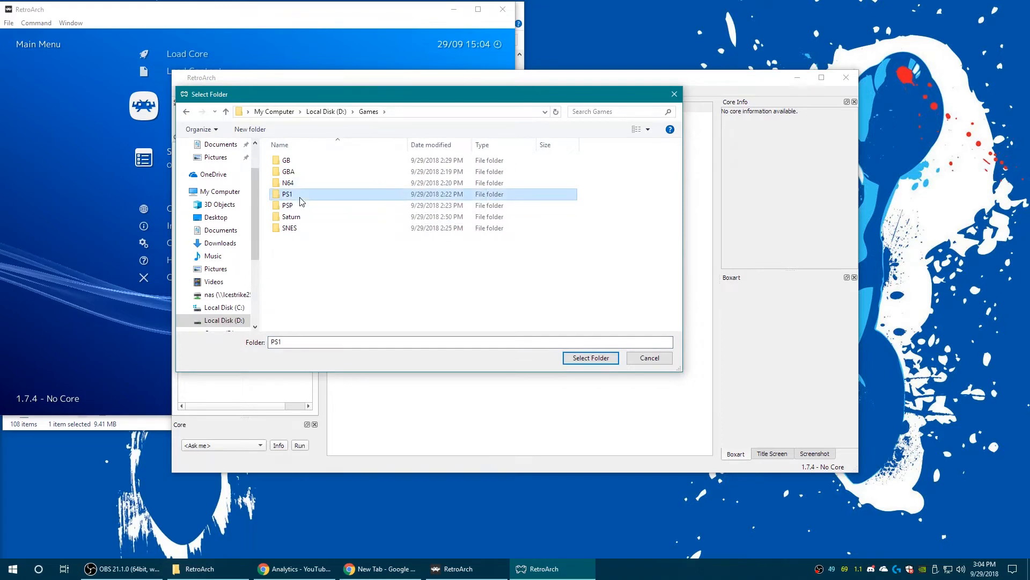
{"action": "left_click", "coordinate": [586, 359]}
Add the PS1 folder's games with the Beetle PSX core and the Sony - PlayStation database.
{"action": "left_click", "coordinate": [457, 263]}
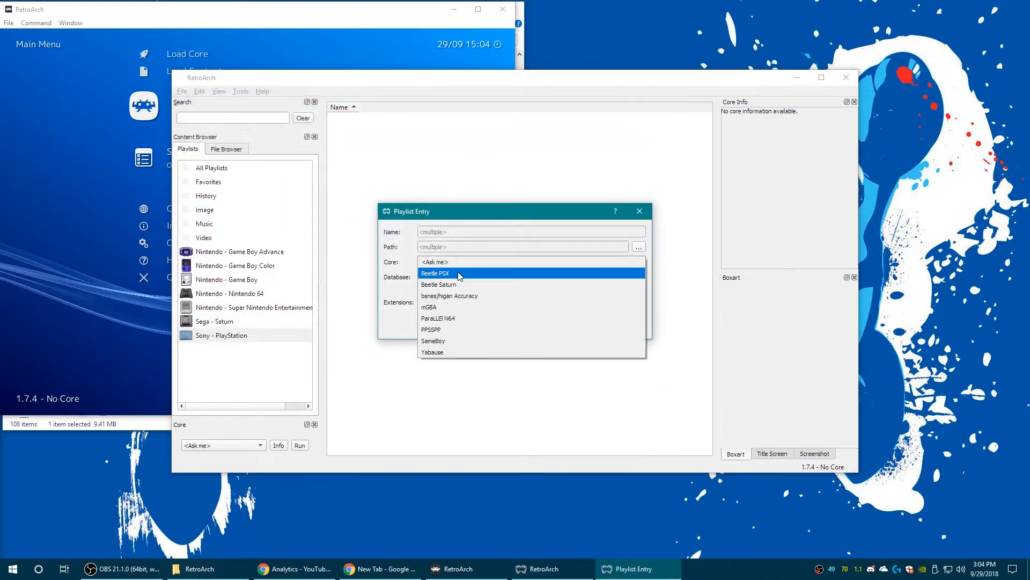
{"action": "left_click", "coordinate": [460, 274]}
{"action": "left_click", "coordinate": [457, 277]}
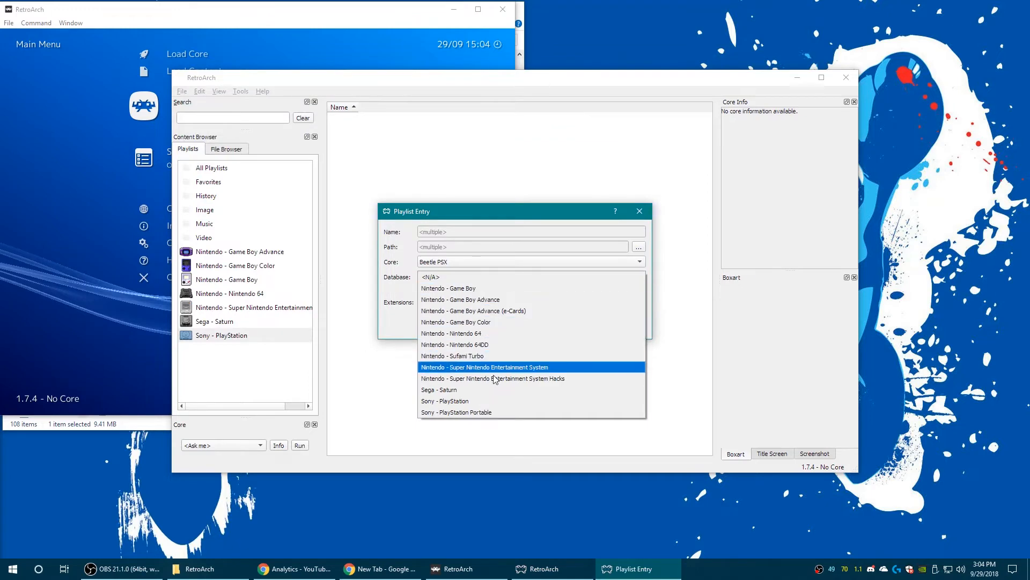
{"action": "left_click", "coordinate": [476, 401]}
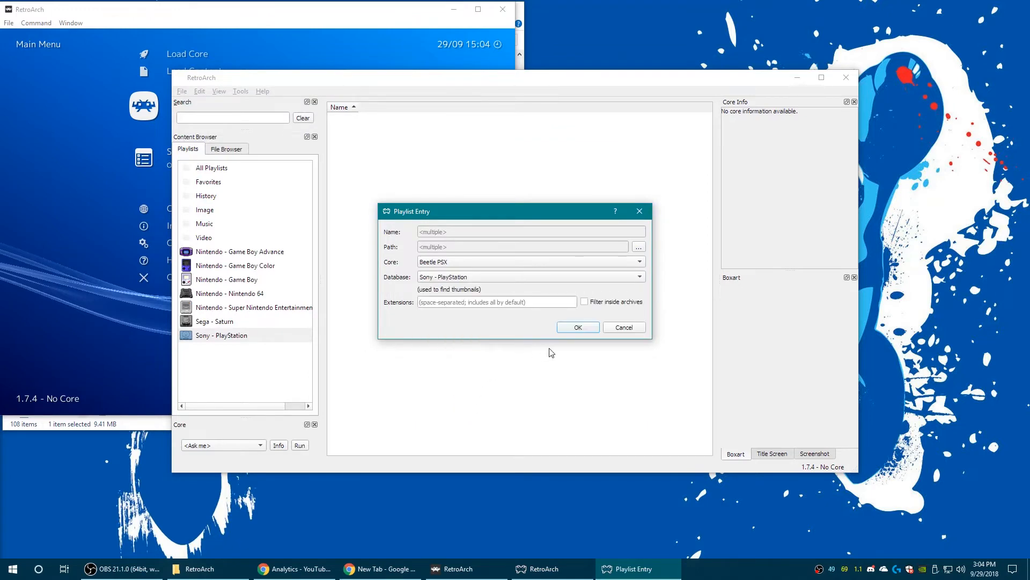
{"action": "left_click", "coordinate": [578, 328]}
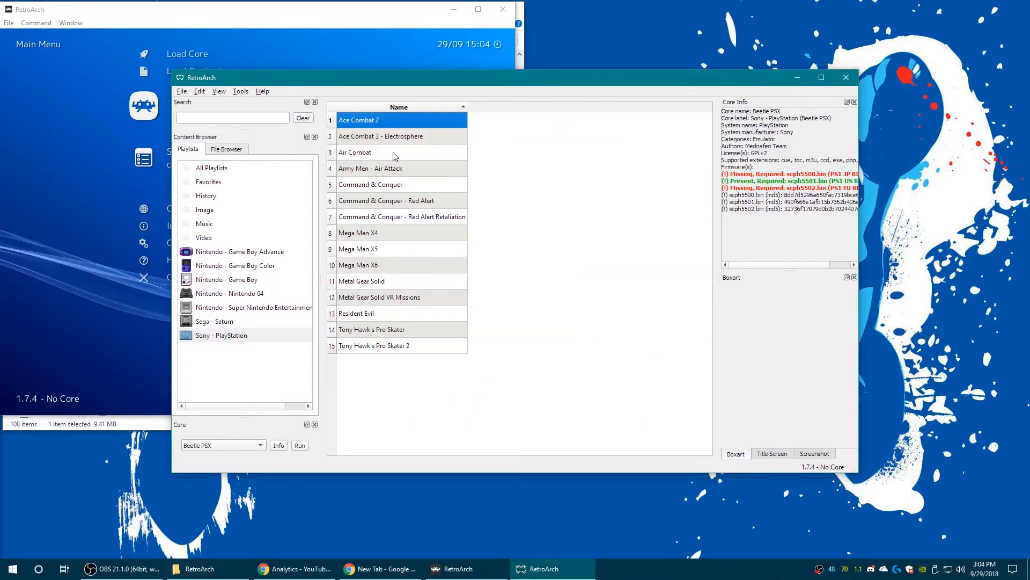
Look through the game entries added to the Sony - PlayStation playlist.
{"action": "left_click", "coordinate": [359, 345]}
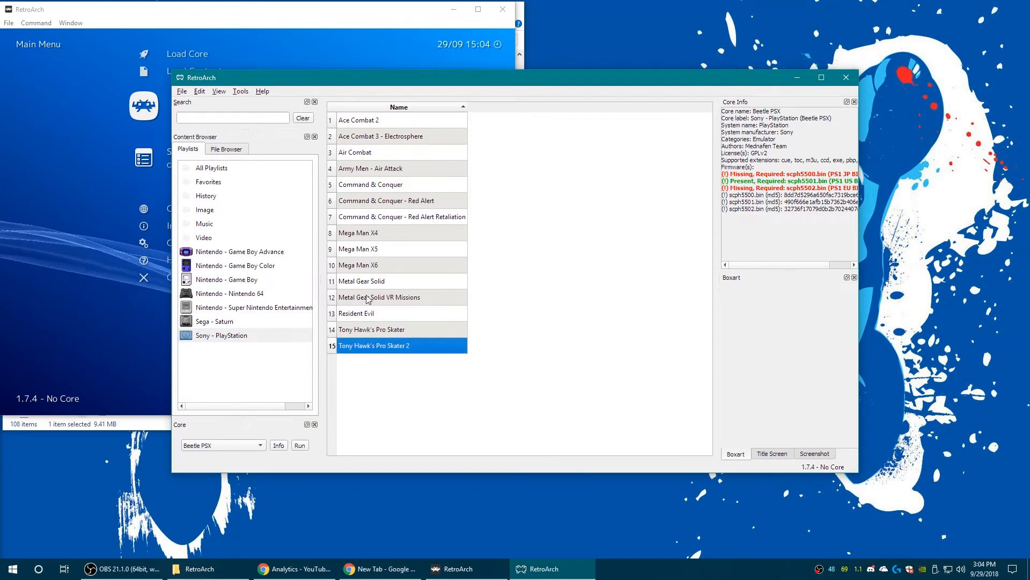
{"action": "left_click", "coordinate": [365, 123]}
{"action": "left_click", "coordinate": [368, 139]}
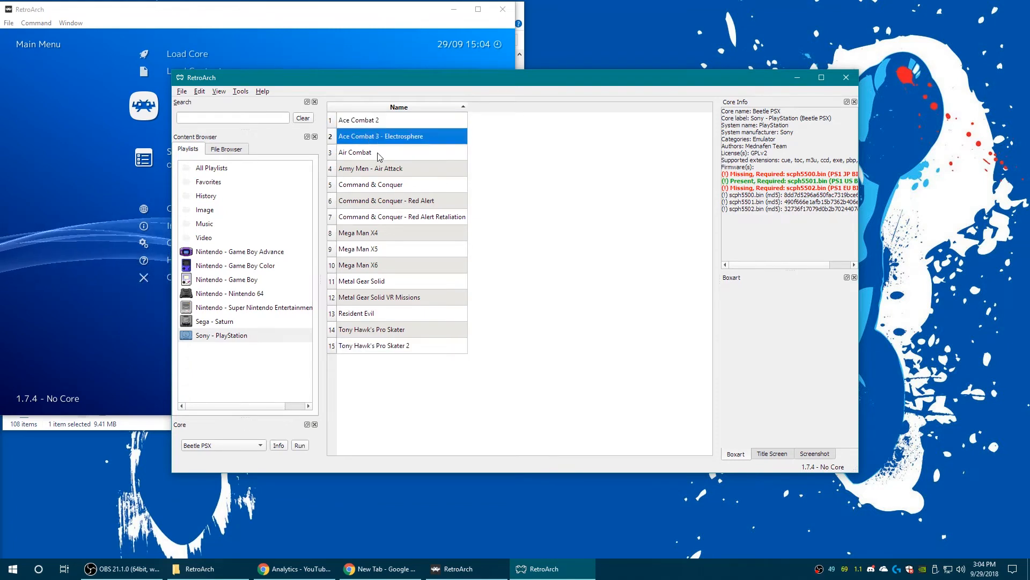
{"action": "left_click", "coordinate": [375, 153]}
{"action": "left_click", "coordinate": [390, 170]}
{"action": "left_click", "coordinate": [393, 184]}
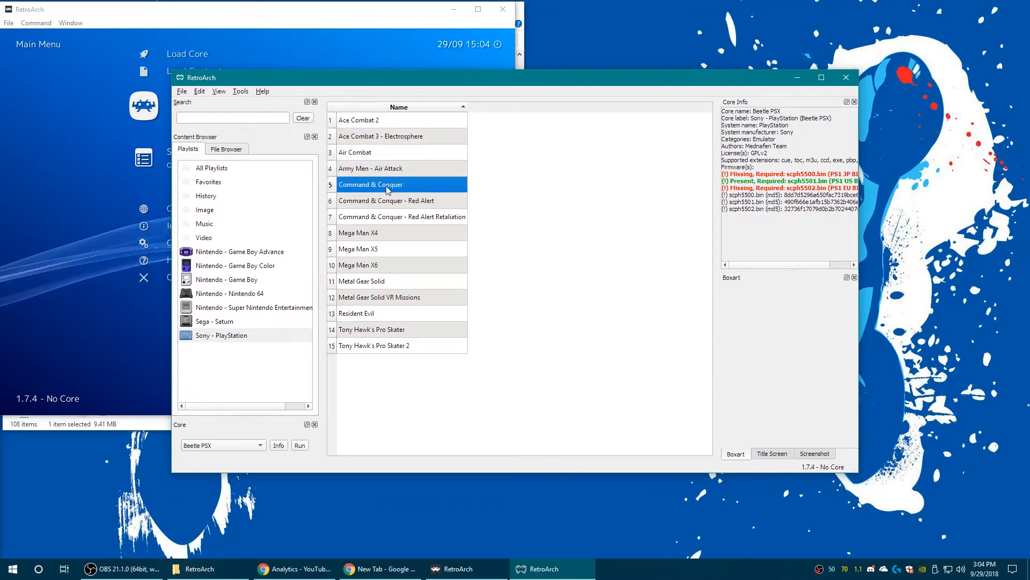
{"action": "left_click", "coordinate": [394, 202]}
{"action": "left_click", "coordinate": [390, 217]}
Test-run Mega Man X4 from the Sony - PlayStation playlist and close its content from the Quick Menu.
{"action": "double_click", "coordinate": [384, 236]}
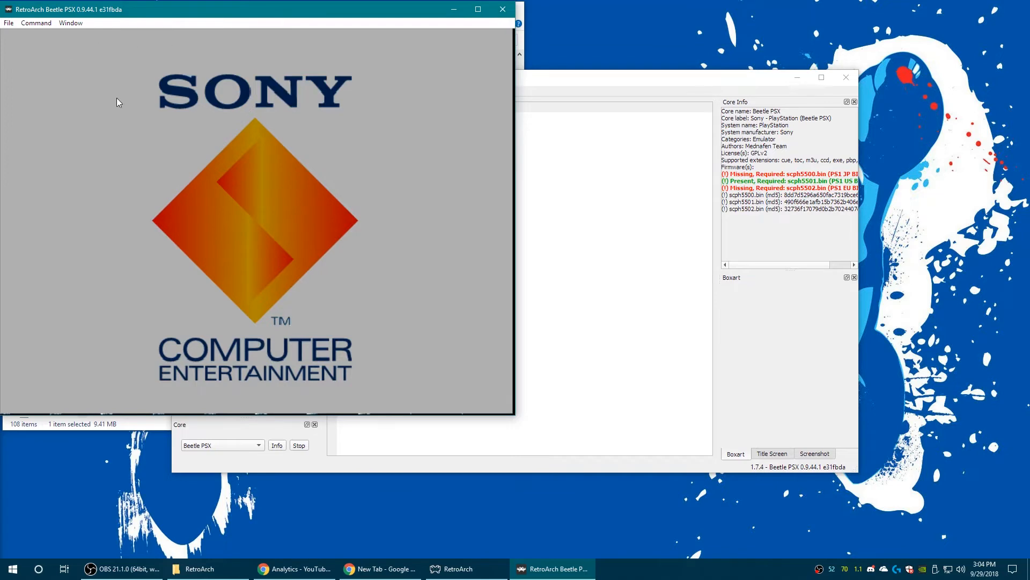
{"action": "key", "text": "F1"}
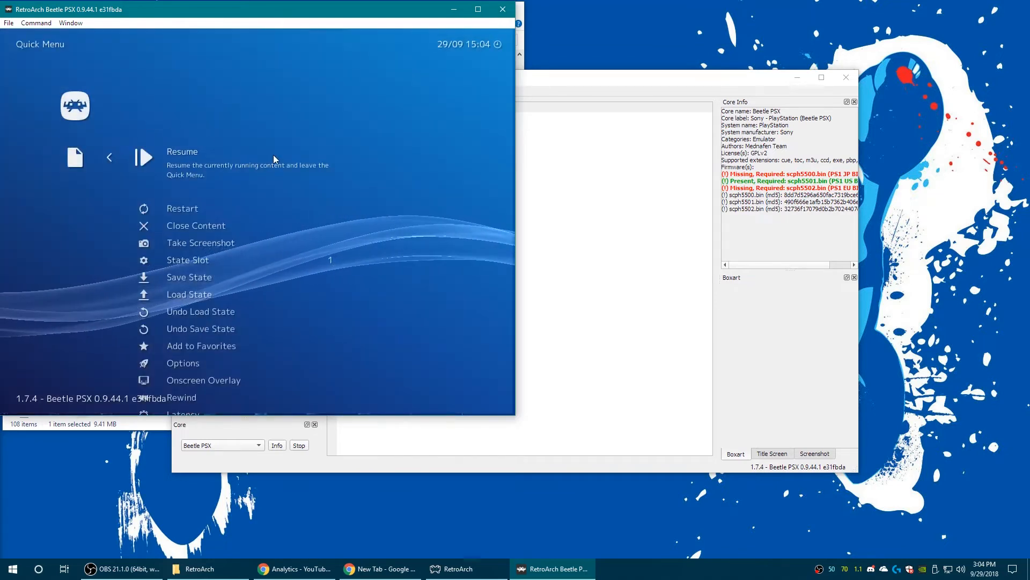
{"action": "scroll", "coordinate": [273, 156], "scroll_direction": "down", "scroll_amount": 16}
{"action": "key", "text": "Down"}
{"action": "key", "text": "Down"}
{"action": "key", "text": "Down"}
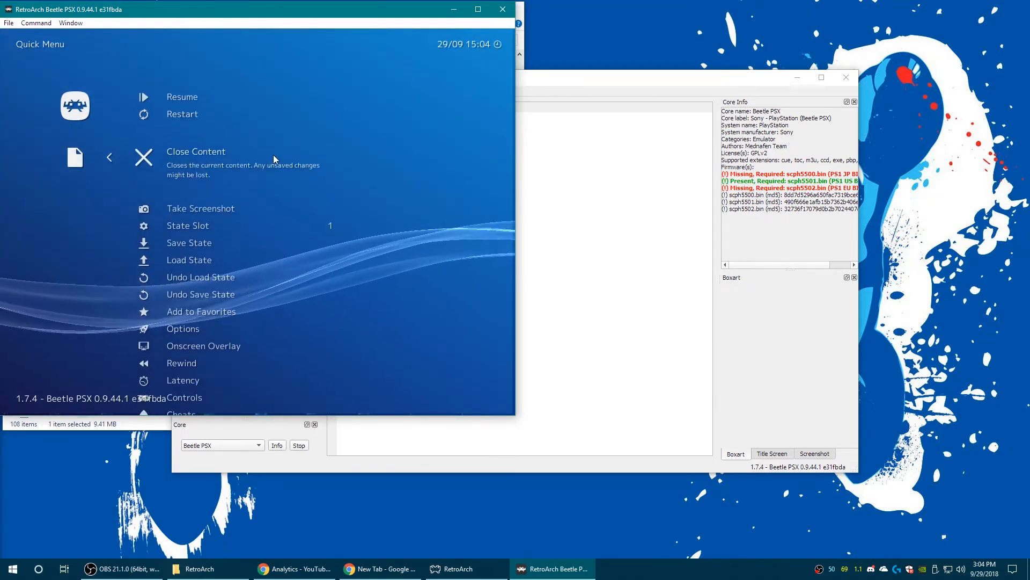
{"action": "key", "text": "Return"}
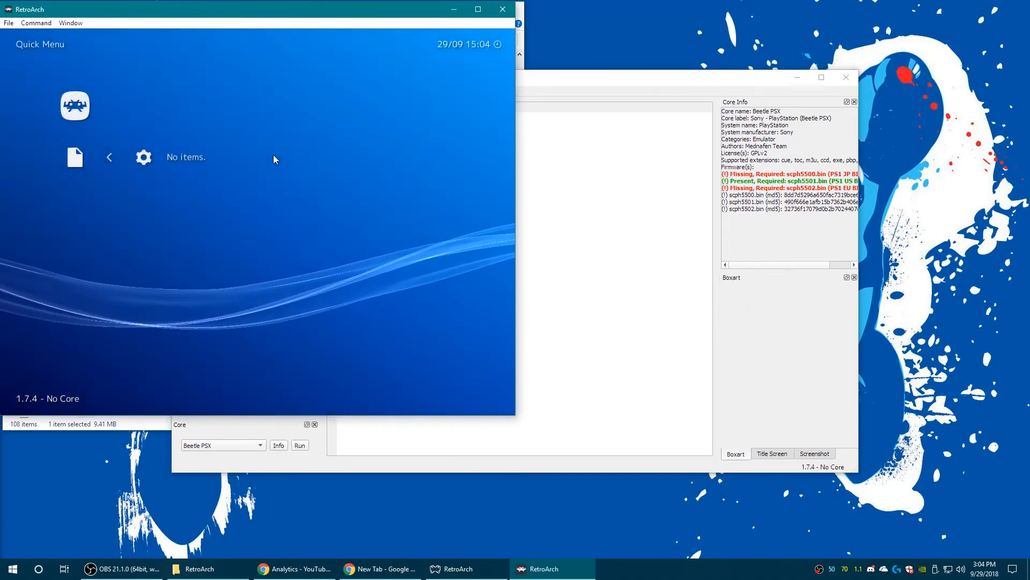
Check the console playlists in the main RetroArch interface, from PlayStation back to Nintendo - Game Boy.
{"action": "key", "text": "BackSpace"}
{"action": "key", "text": "Left"}
{"action": "key", "text": "Left"}
{"action": "key", "text": "Left"}
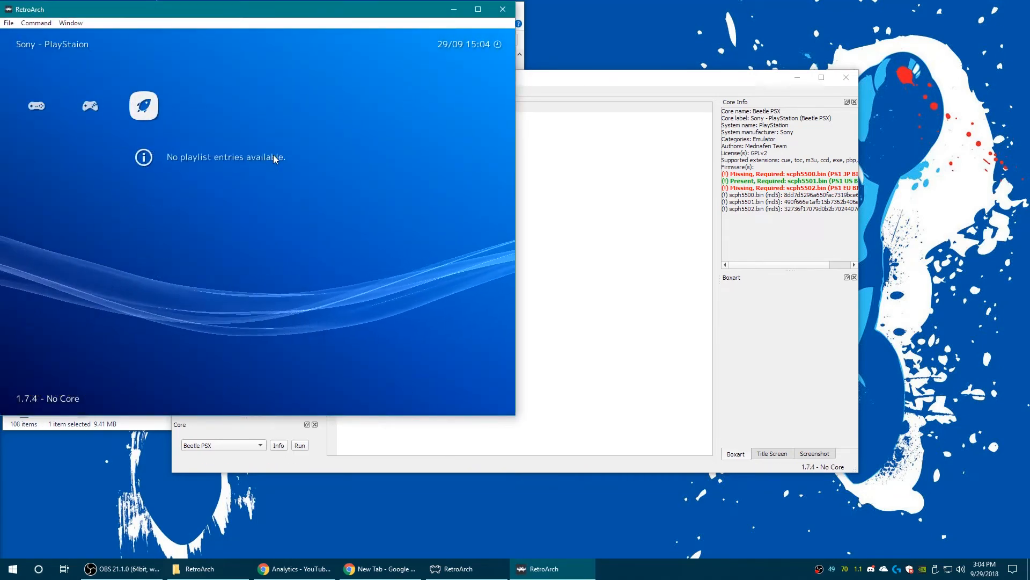
{"action": "key", "text": "Left"}
{"action": "key", "text": "Left"}
{"action": "key", "text": "Left"}
{"action": "key", "text": "Left"}
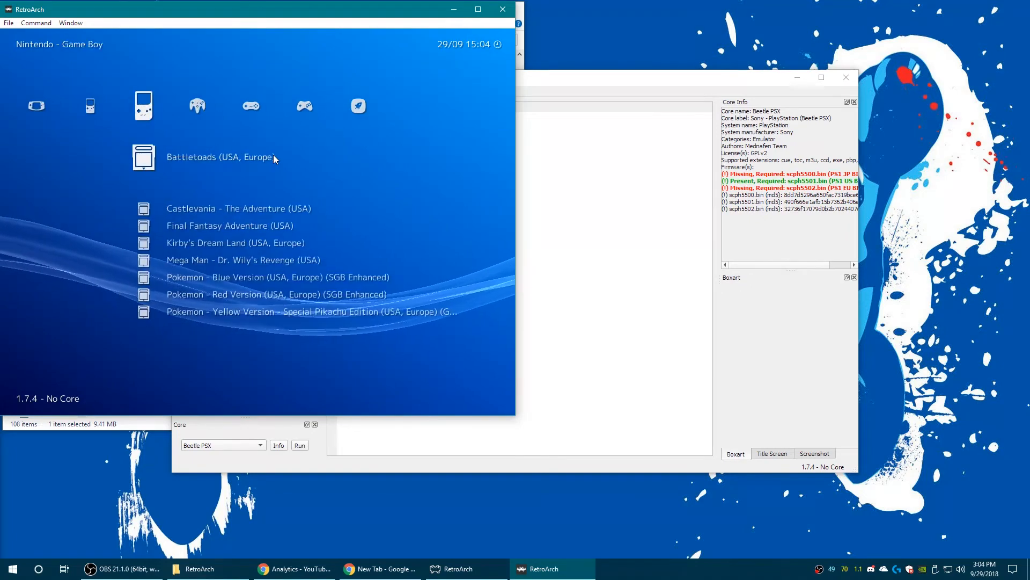
{"action": "key", "text": "Right"}
{"action": "key", "text": "Left"}
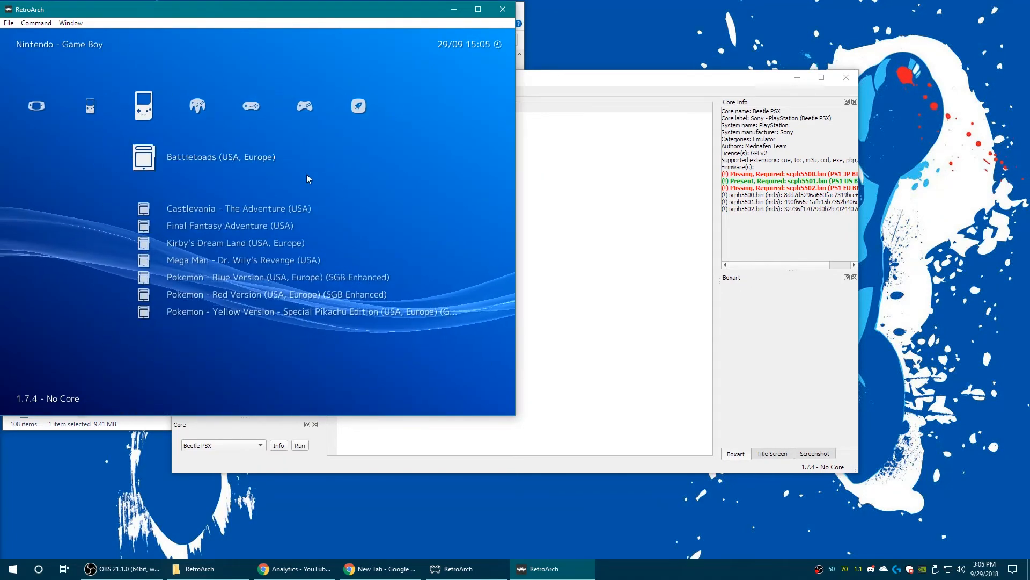
Restart RetroArch from retroarch.exe and go to the Sony - PlayStation playlist in the main interface.
{"action": "left_click", "coordinate": [503, 10]}
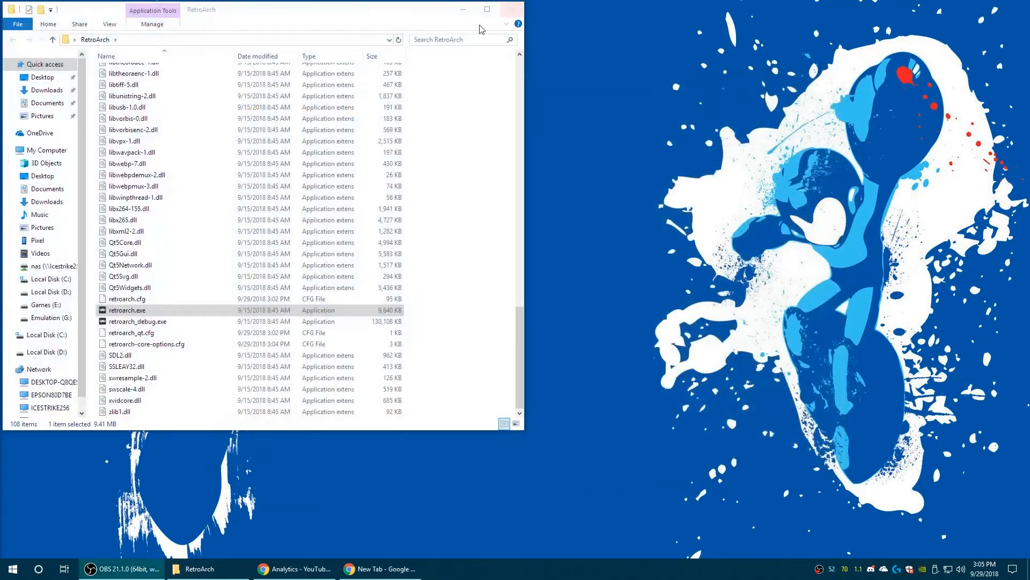
{"action": "double_click", "coordinate": [122, 310]}
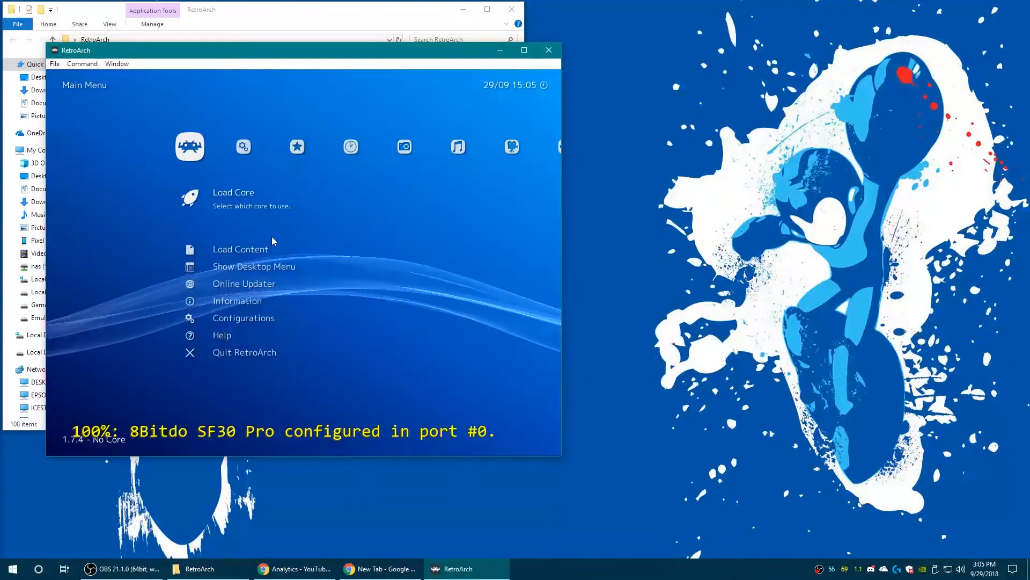
{"action": "key", "text": "Left"}
{"action": "key", "text": "Left"}
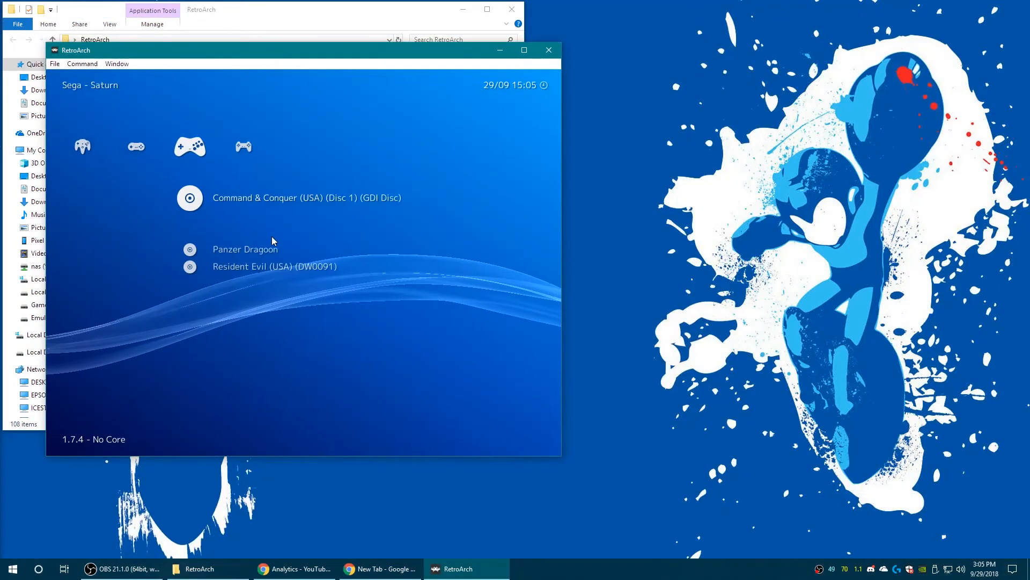
{"action": "key", "text": "Right"}
Examine the full list of games in the Sony - PlayStation playlist, down to Tony Hawk's Pro Skater and back.
{"action": "key", "text": "Down"}
{"action": "key", "text": "Down"}
{"action": "key", "text": "Down"}
{"action": "key", "text": "Down"}
{"action": "key", "text": "Down"}
{"action": "key", "text": "Down"}
{"action": "key", "text": "Down"}
{"action": "key", "text": "Down"}
{"action": "key", "text": "Down"}
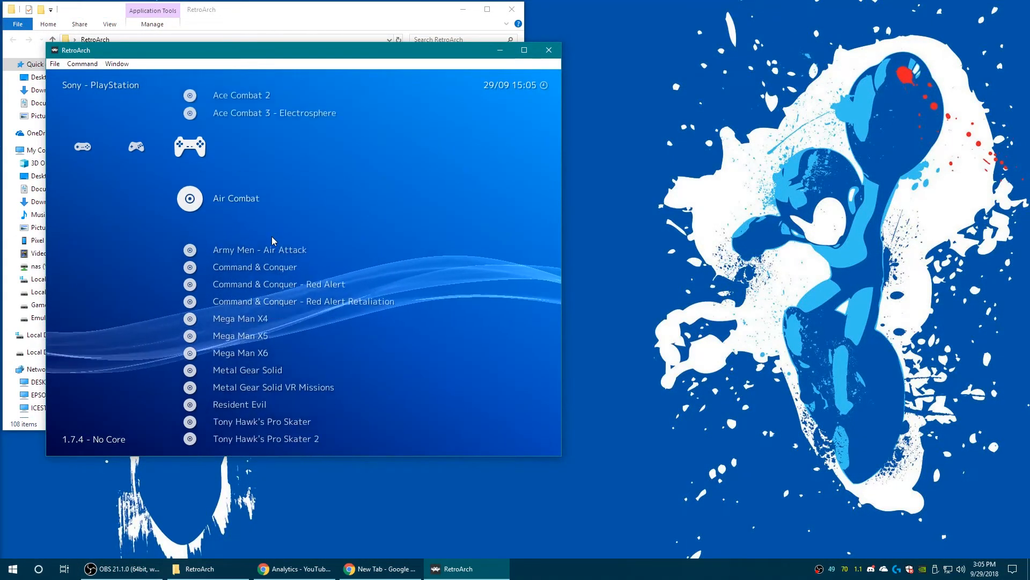
{"action": "key", "text": "Down"}
{"action": "key", "text": "Down"}
{"action": "key", "text": "Down"}
{"action": "key", "text": "Down"}
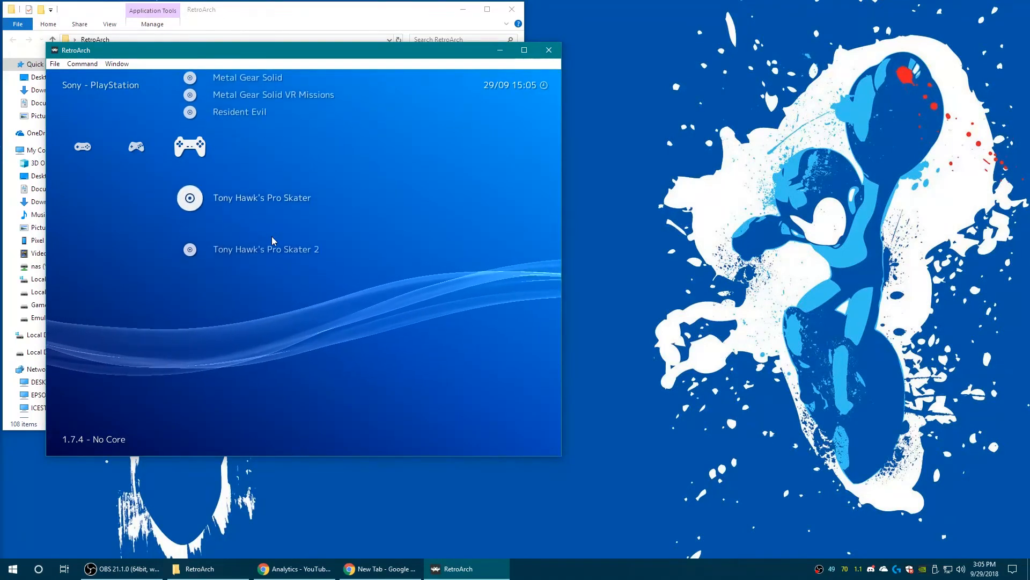
{"action": "key", "text": "Up"}
{"action": "key", "text": "Up"}
{"action": "key", "text": "Up"}
{"action": "key", "text": "Up"}
{"action": "key", "text": "Up"}
{"action": "key", "text": "Up"}
{"action": "key", "text": "Up"}
{"action": "key", "text": "Up"}
{"action": "key", "text": "Up"}
{"action": "key", "text": "Up"}
{"action": "key", "text": "Up"}
{"action": "key", "text": "Up"}
{"action": "key", "text": "Up"}
{"action": "key", "text": "Up"}
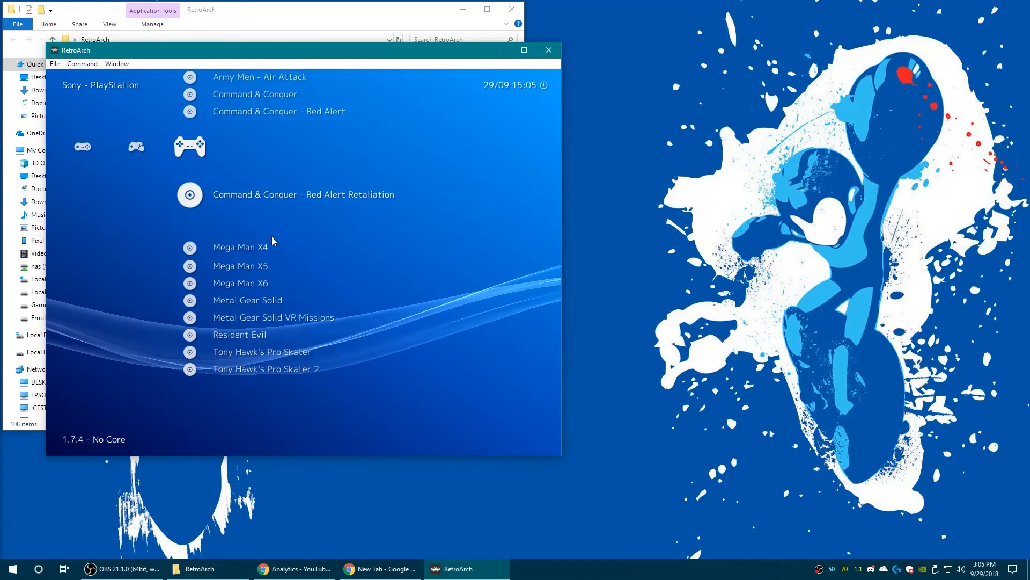
Open the desktop menu and create a new playlist named "Sony - PlayStation Portable".
{"action": "key", "text": "F5"}
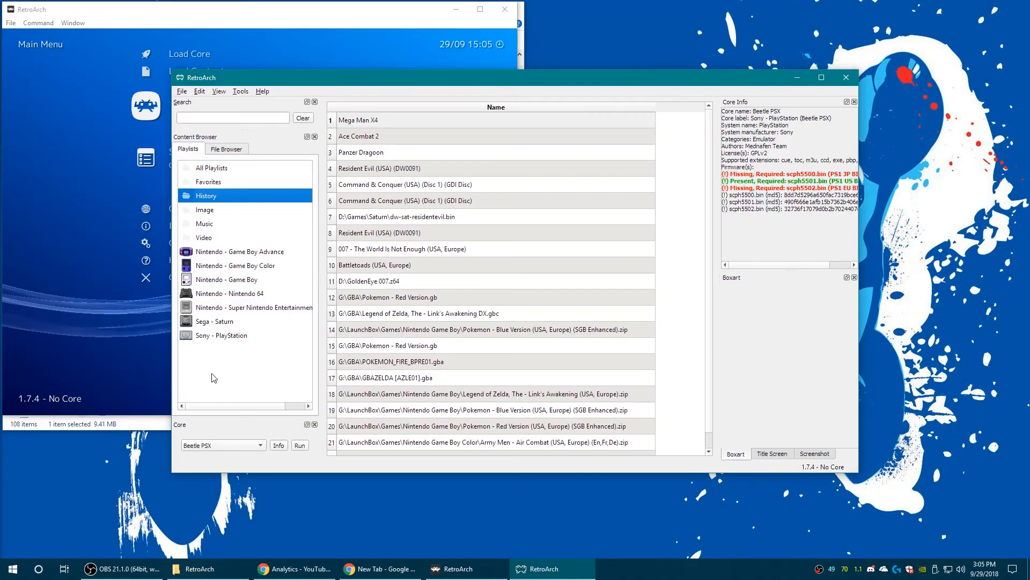
{"action": "right_click", "coordinate": [218, 362]}
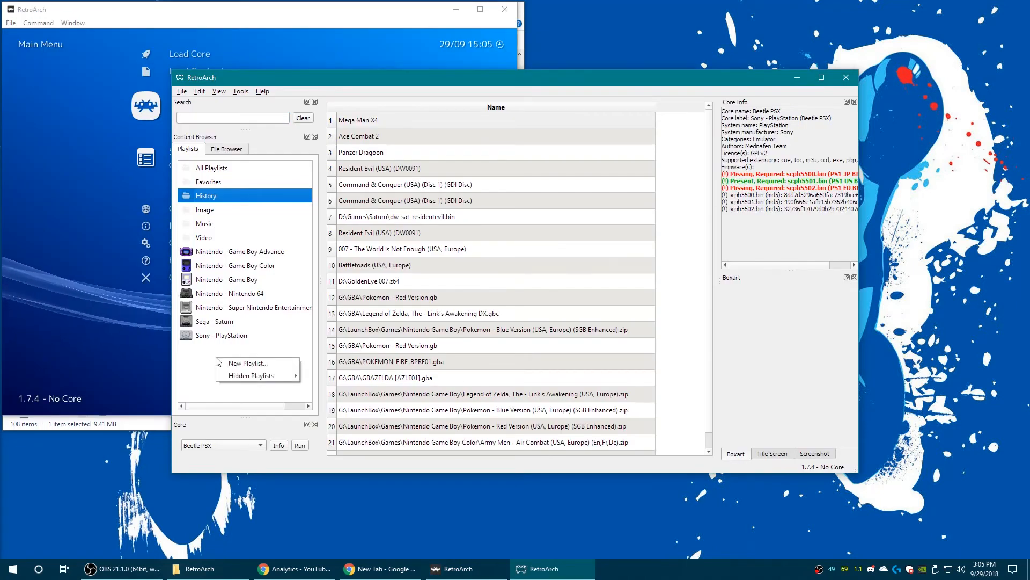
{"action": "left_click", "coordinate": [239, 364]}
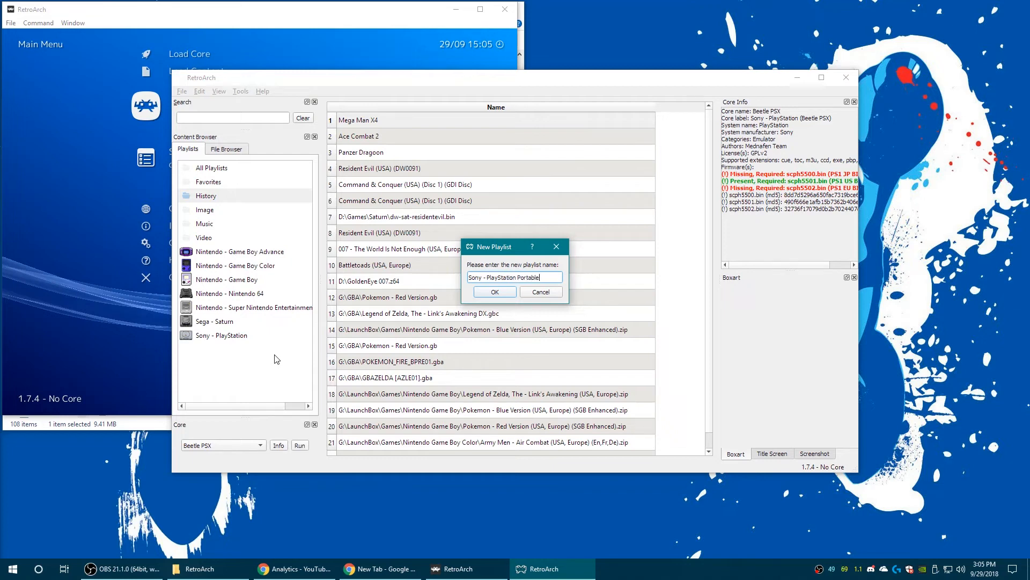
{"action": "key", "text": "Return"}
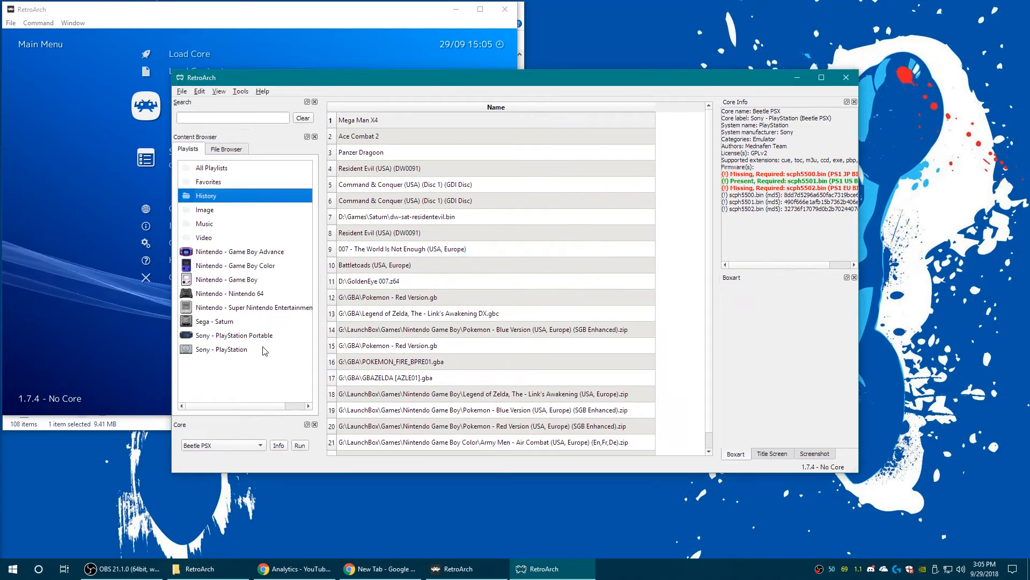
Choose the D:\Games\PSP folder as content to add to the Sony - PlayStation Portable playlist.
{"action": "left_click", "coordinate": [256, 335]}
{"action": "right_click", "coordinate": [410, 268]}
{"action": "left_click", "coordinate": [453, 310]}
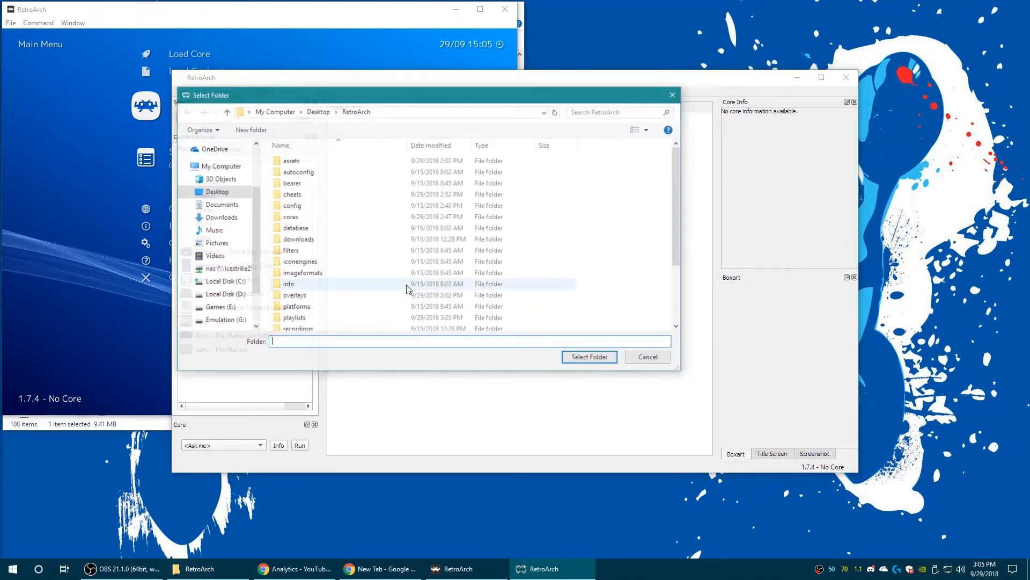
{"action": "scroll", "coordinate": [210, 290], "scroll_direction": "down", "scroll_amount": 3}
{"action": "left_click", "coordinate": [231, 294]}
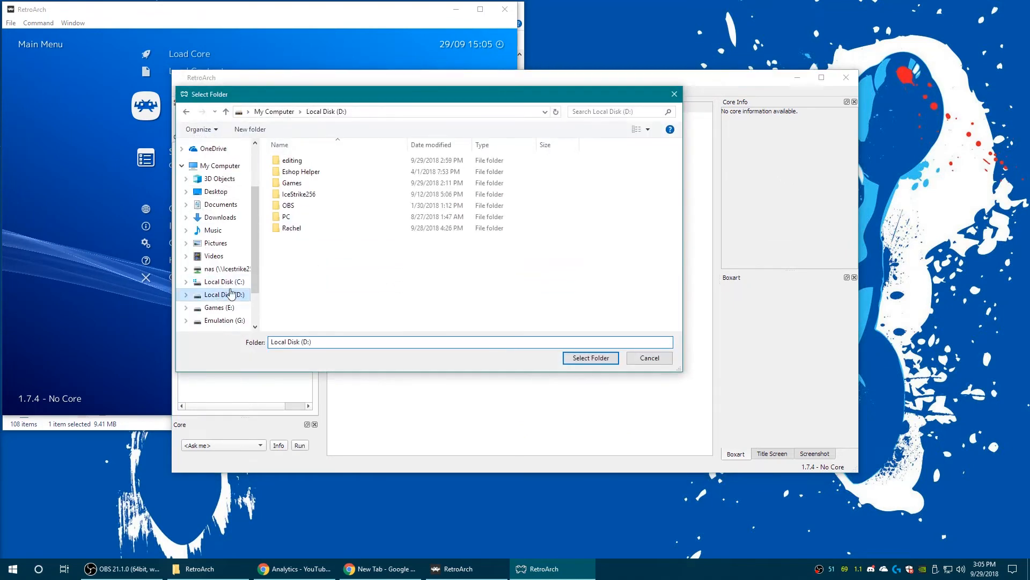
{"action": "double_click", "coordinate": [311, 183]}
{"action": "left_click", "coordinate": [310, 205]}
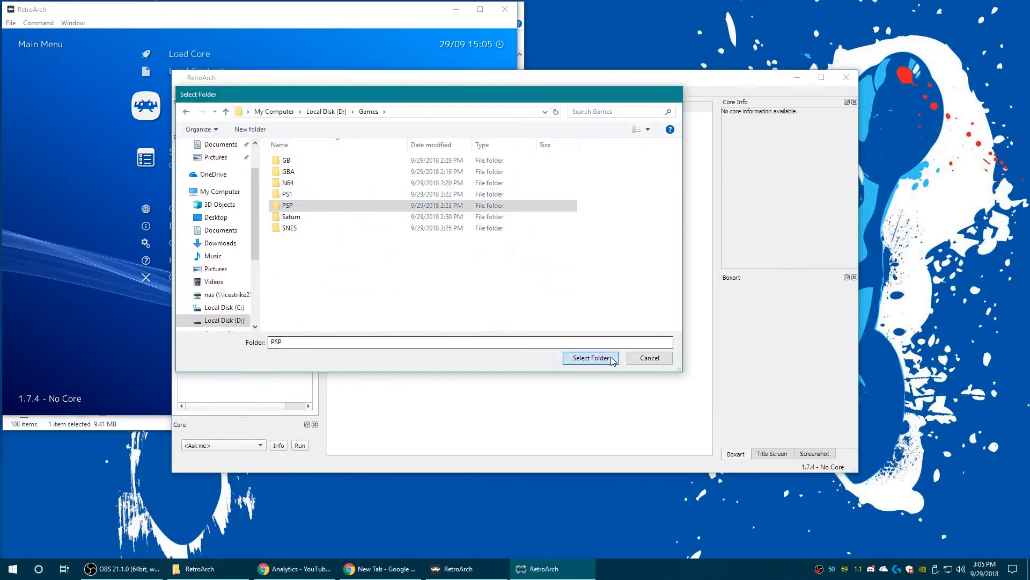
{"action": "left_click", "coordinate": [590, 357]}
Add the PSP folder's games using the PPSSPP core and the Sony - PlayStation Portable database.
{"action": "left_click", "coordinate": [483, 263]}
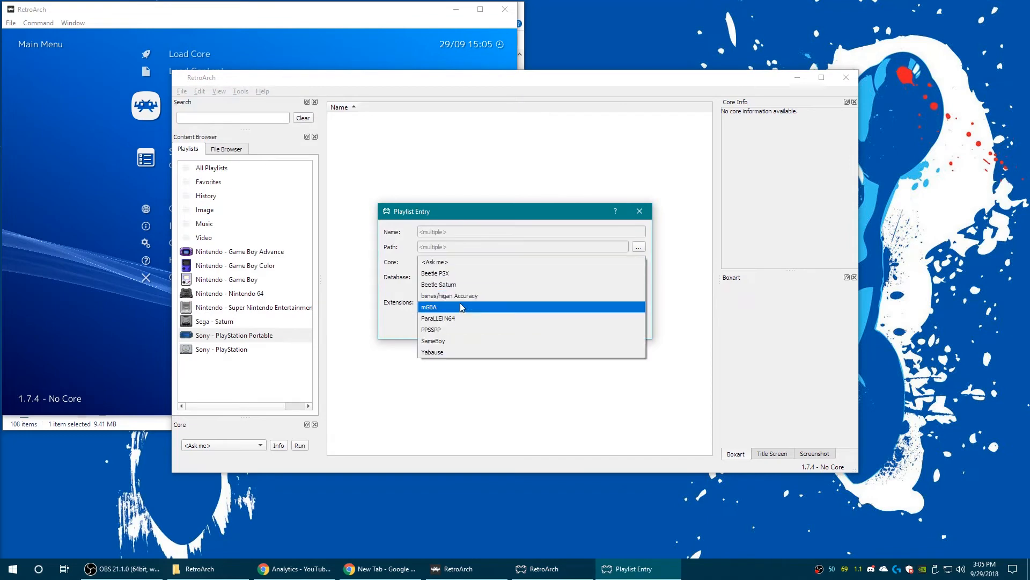
{"action": "left_click", "coordinate": [451, 327]}
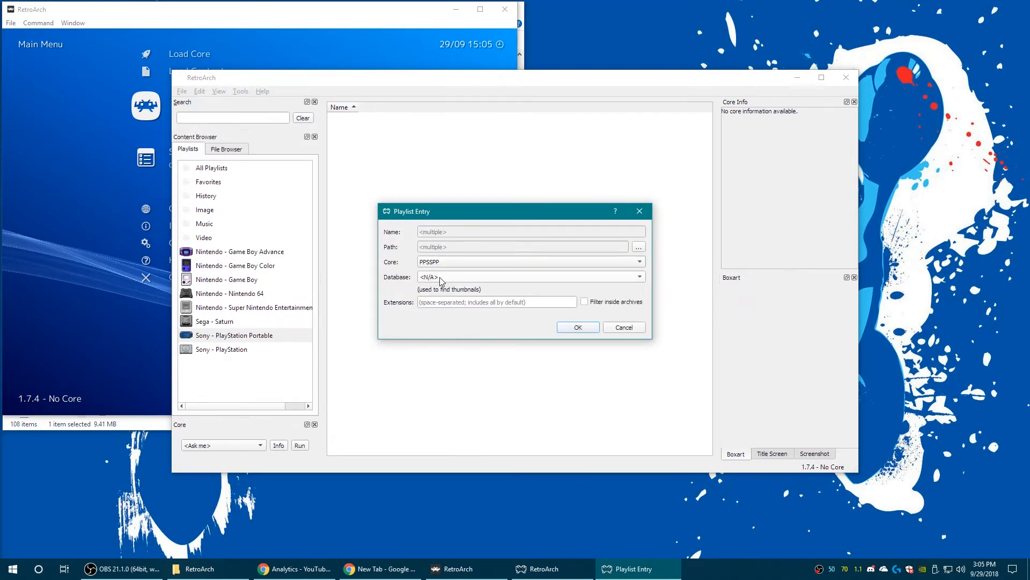
{"action": "left_click", "coordinate": [441, 277]}
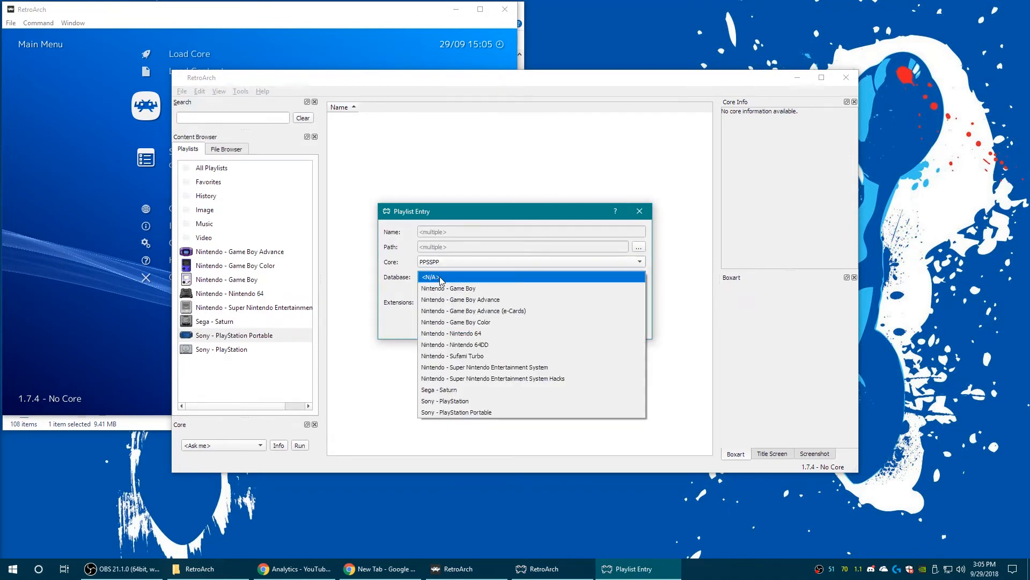
{"action": "left_click", "coordinate": [488, 412]}
{"action": "left_click", "coordinate": [567, 328]}
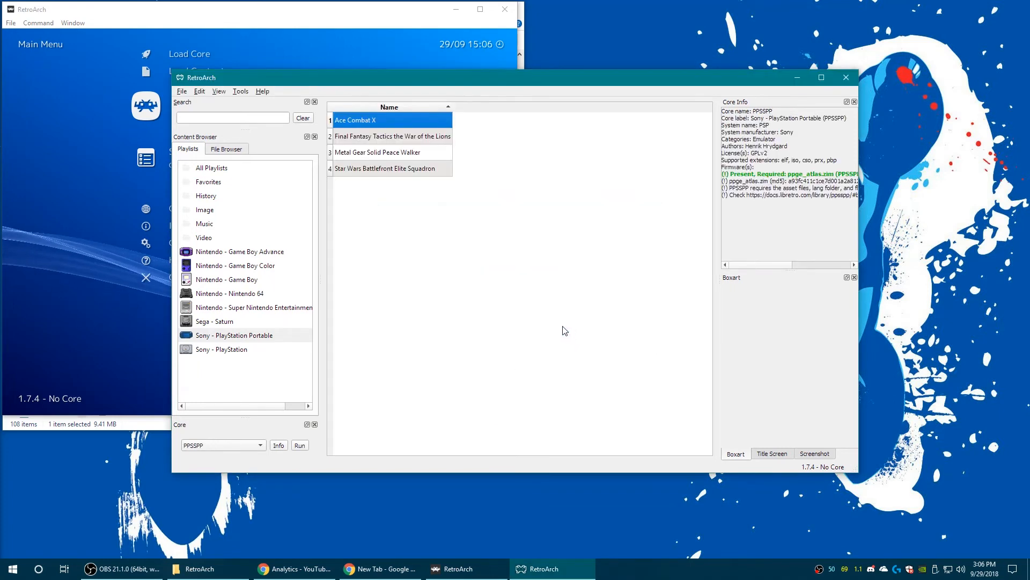
Launch Ace Combat X from the Sony - PlayStation Portable playlist to test it, and close RetroArch.
{"action": "left_click", "coordinate": [421, 171]}
{"action": "left_click", "coordinate": [412, 154]}
{"action": "left_click", "coordinate": [406, 137]}
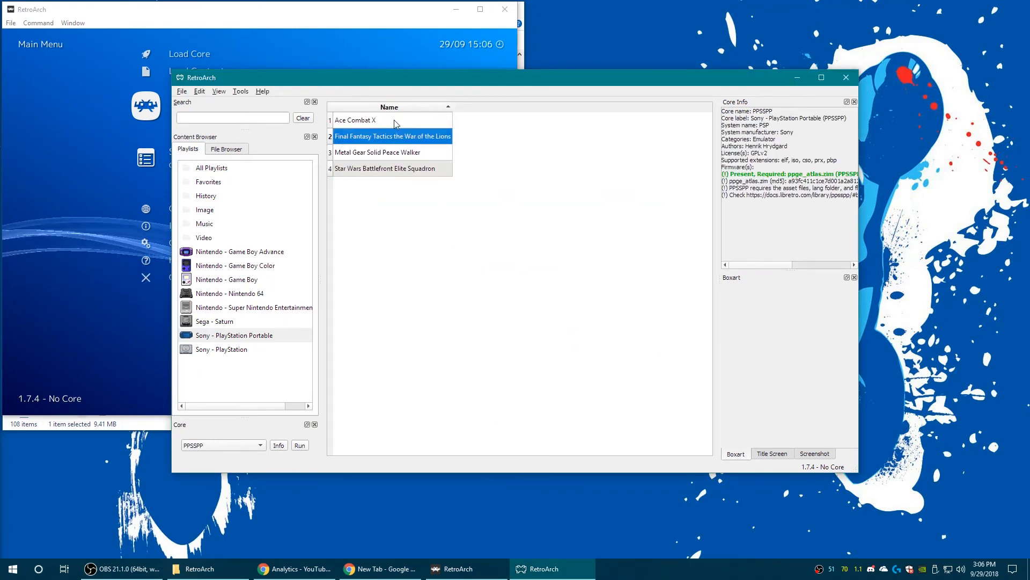
{"action": "double_click", "coordinate": [364, 121]}
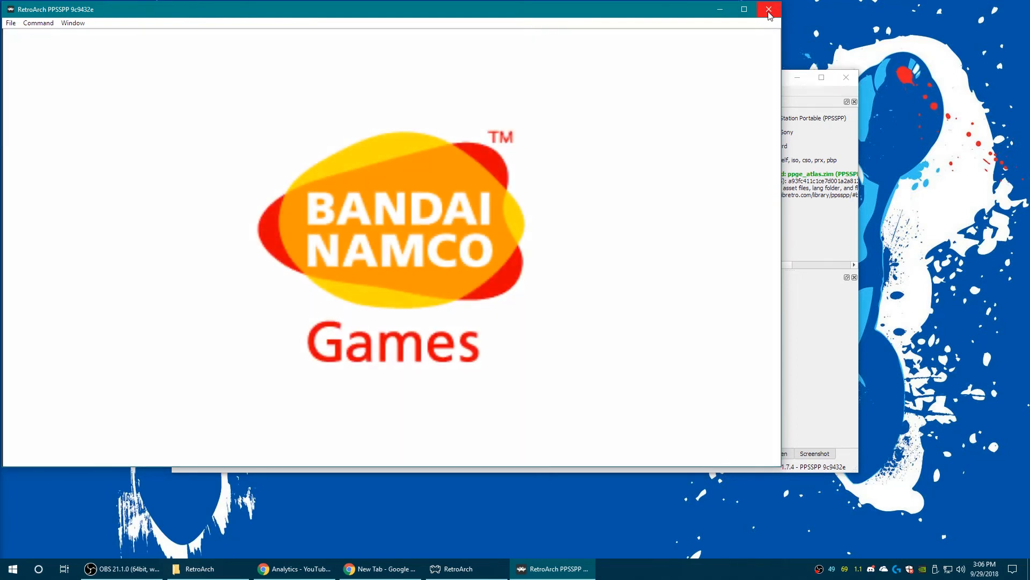
{"action": "left_click", "coordinate": [769, 11]}
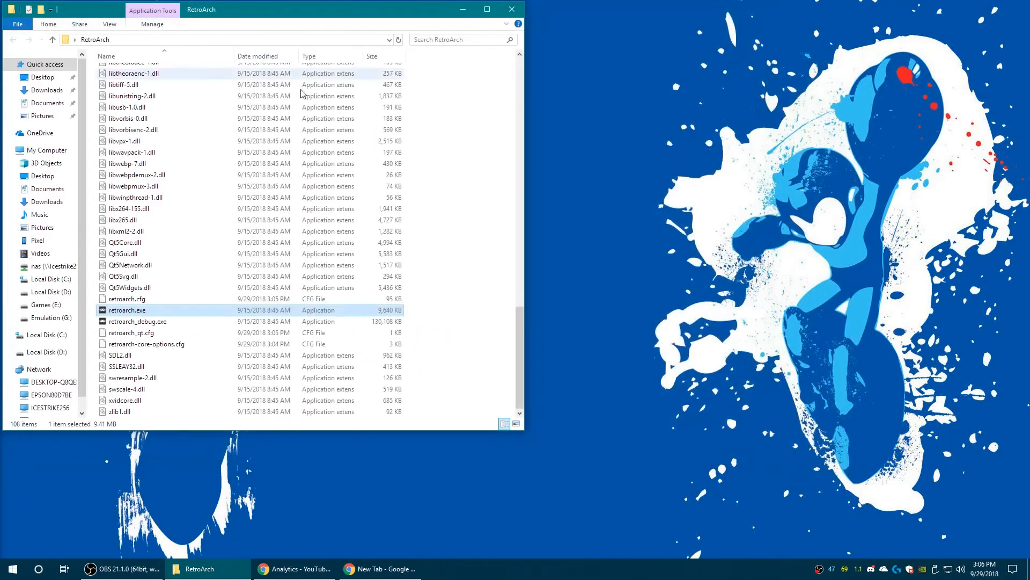
Restart RetroArch from retroarch.exe and look through the games in the Sony - PlayStation Portable playlist.
{"action": "double_click", "coordinate": [150, 310]}
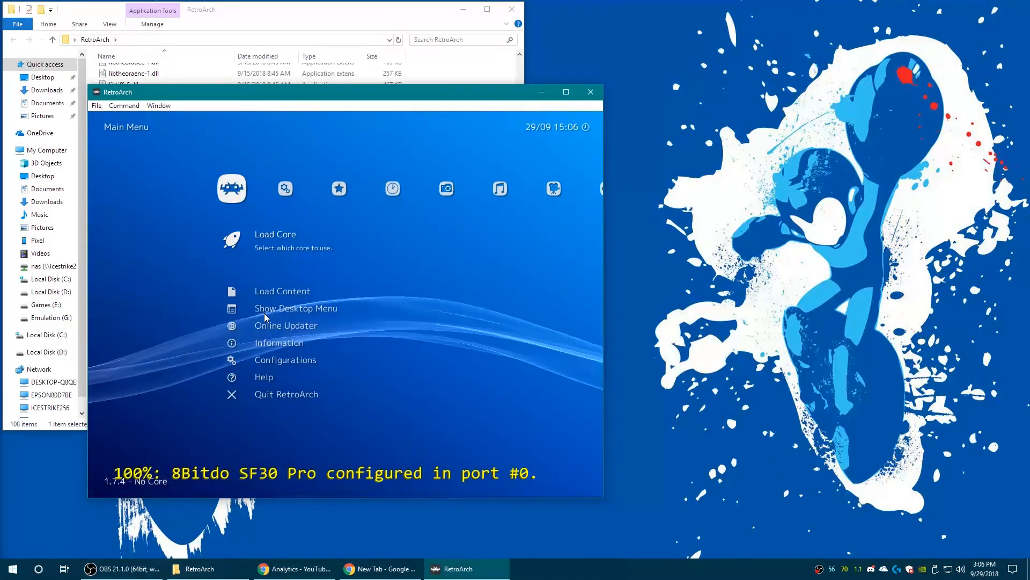
{"action": "key", "text": "Left"}
{"action": "key", "text": "Left"}
{"action": "key", "text": "Down"}
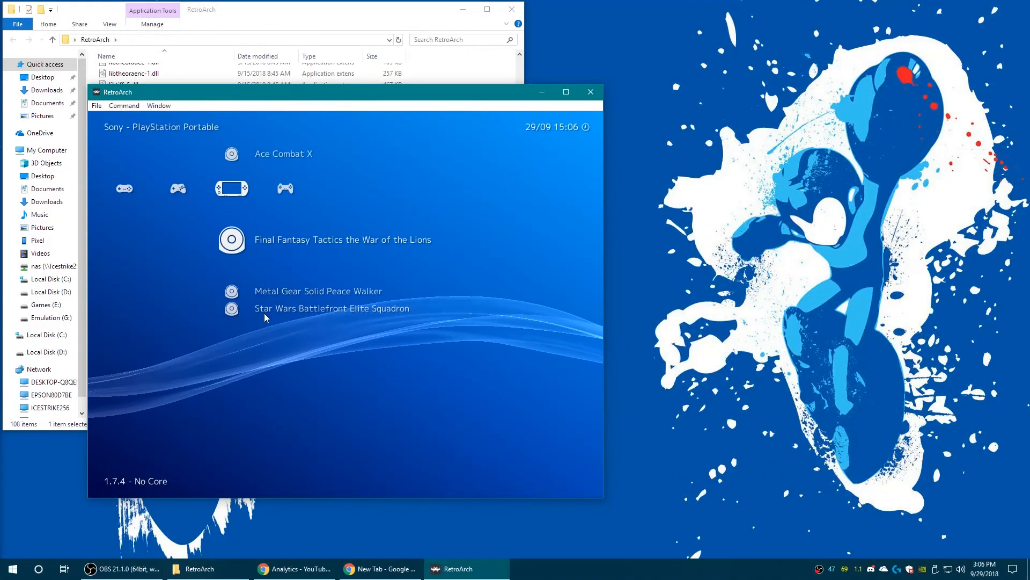
{"action": "key", "text": "Down"}
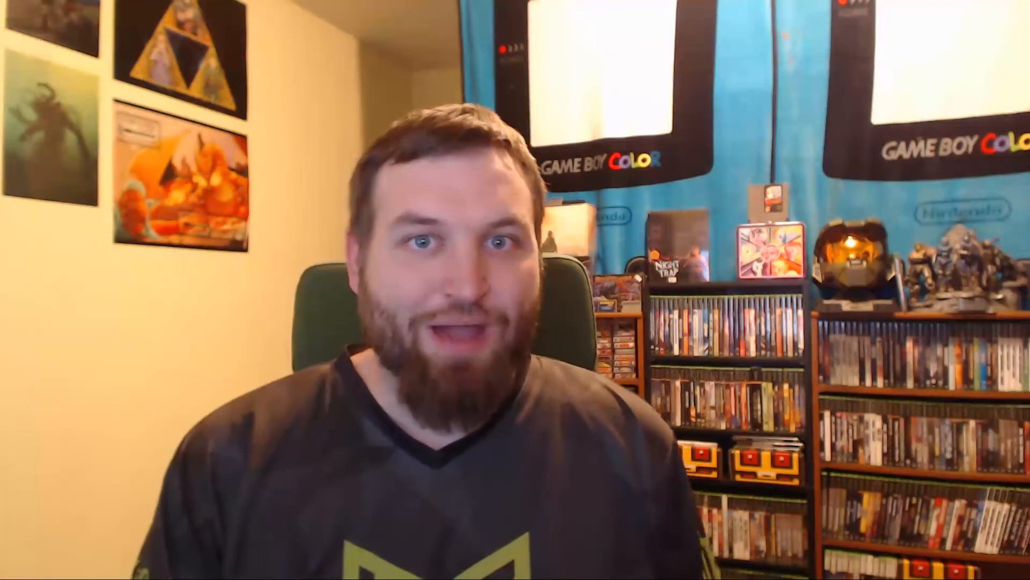